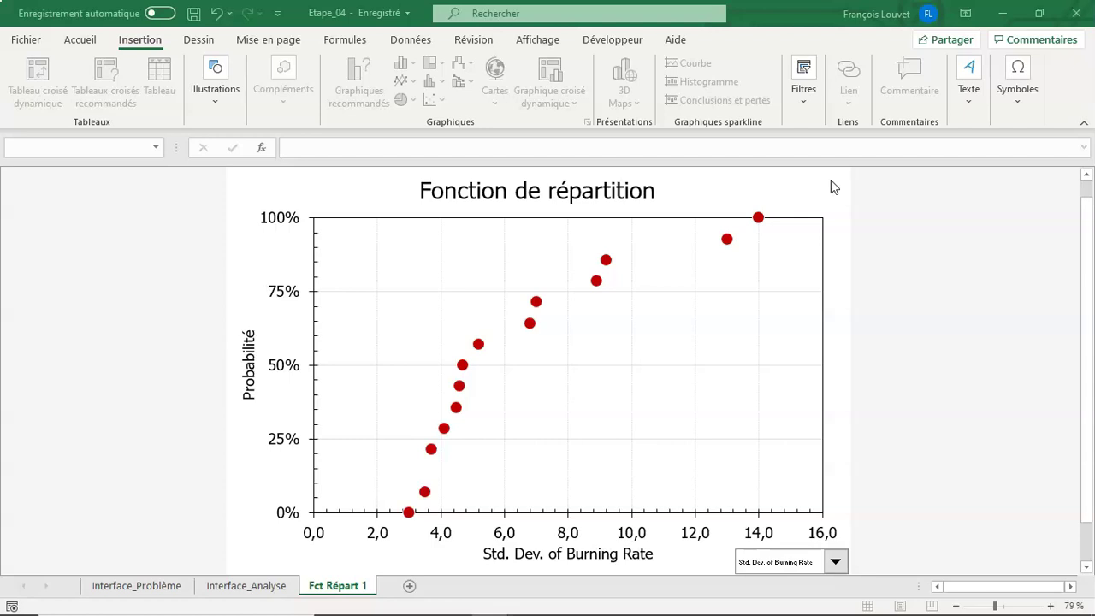
Step: Use the chart's response dropdown to plot the distribution of Burning Rate
click(836, 563)
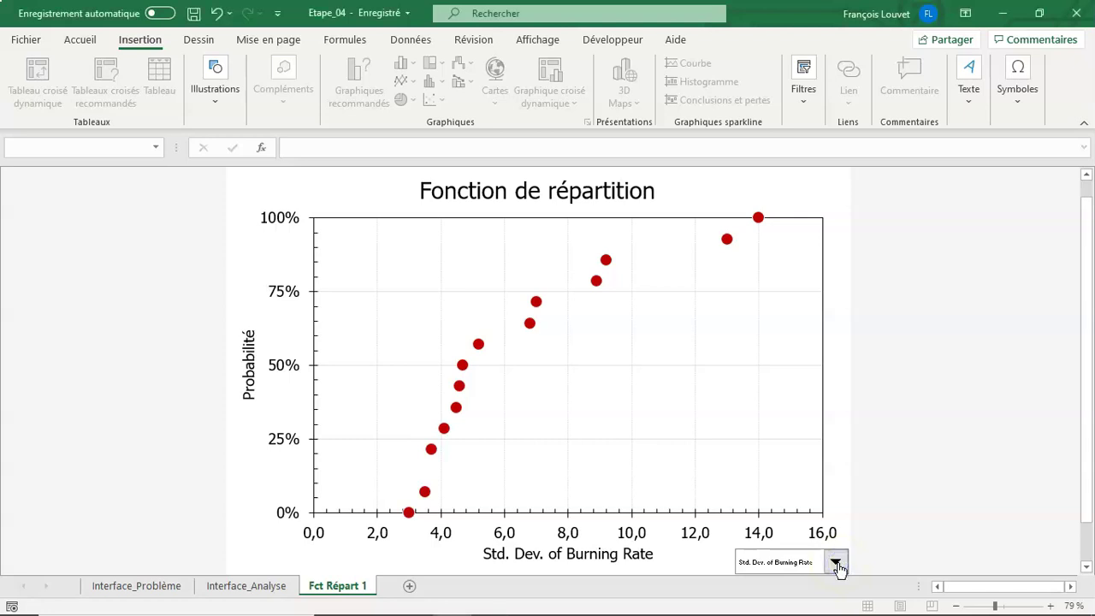
click(836, 563)
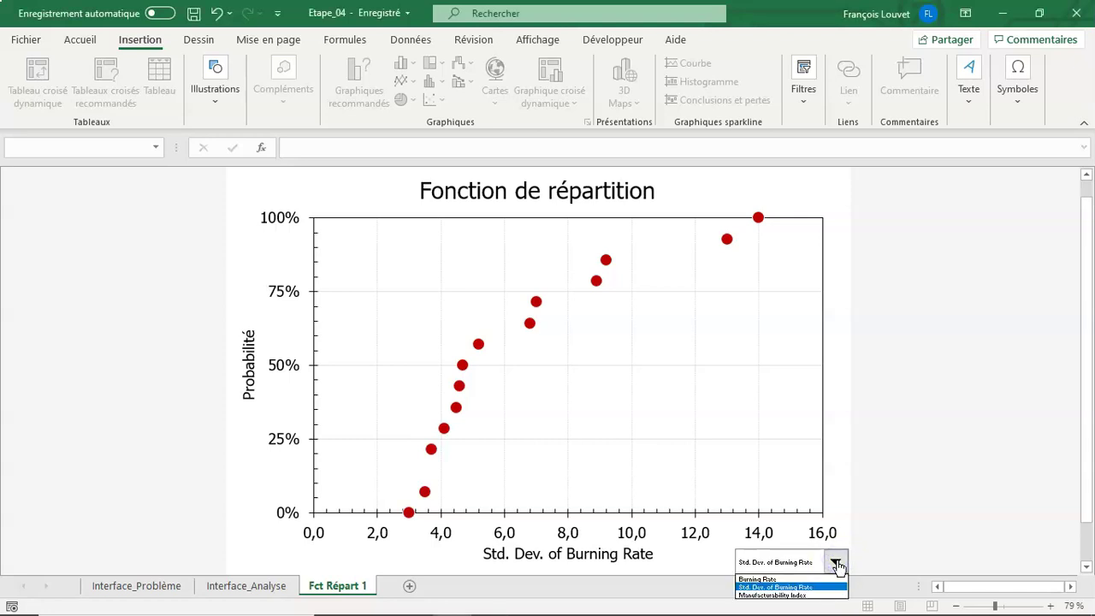
click(804, 579)
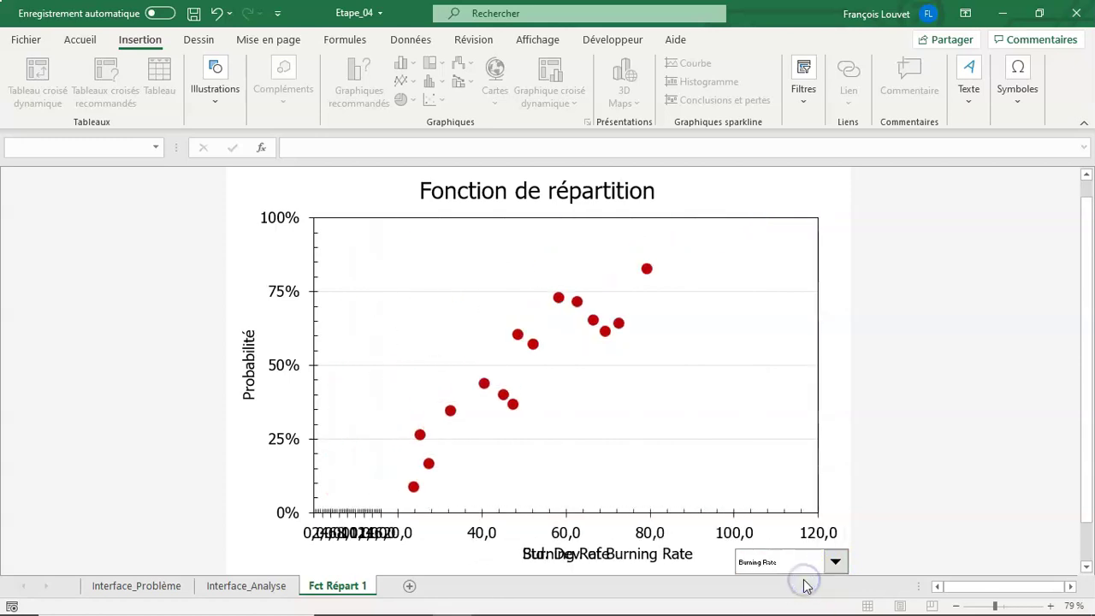
Step: Switch the chart's response to Manufacturability Index and save the workbook
click(826, 562)
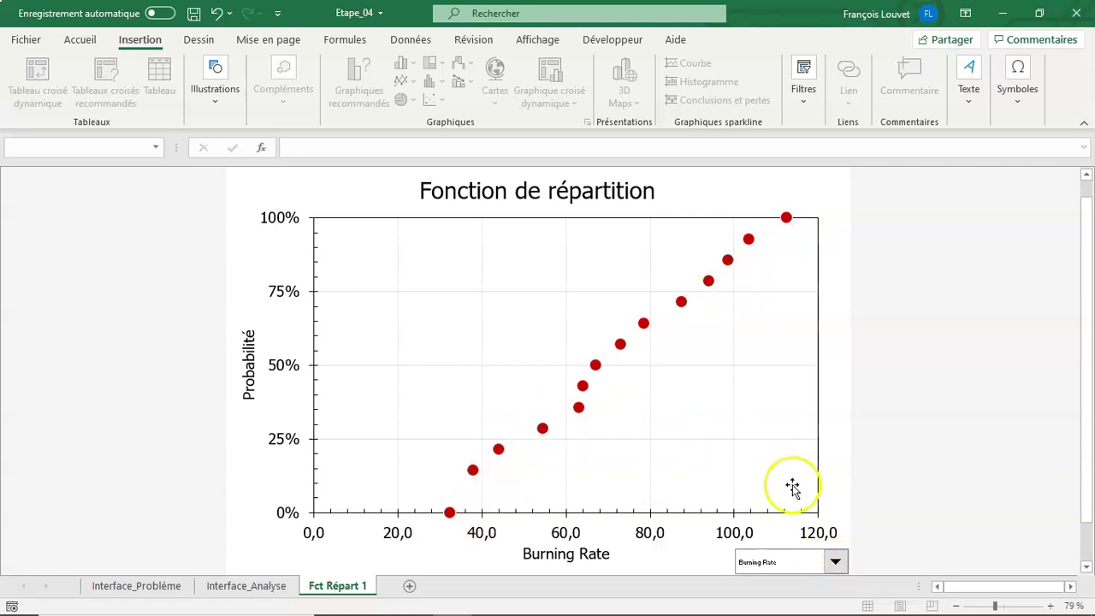
click(834, 566)
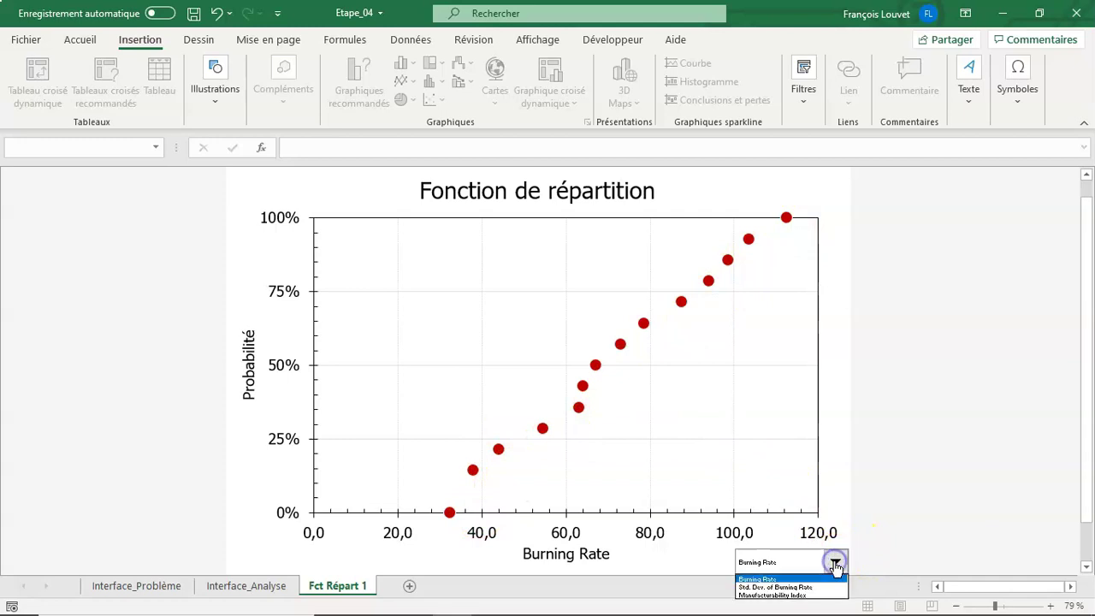
click(807, 599)
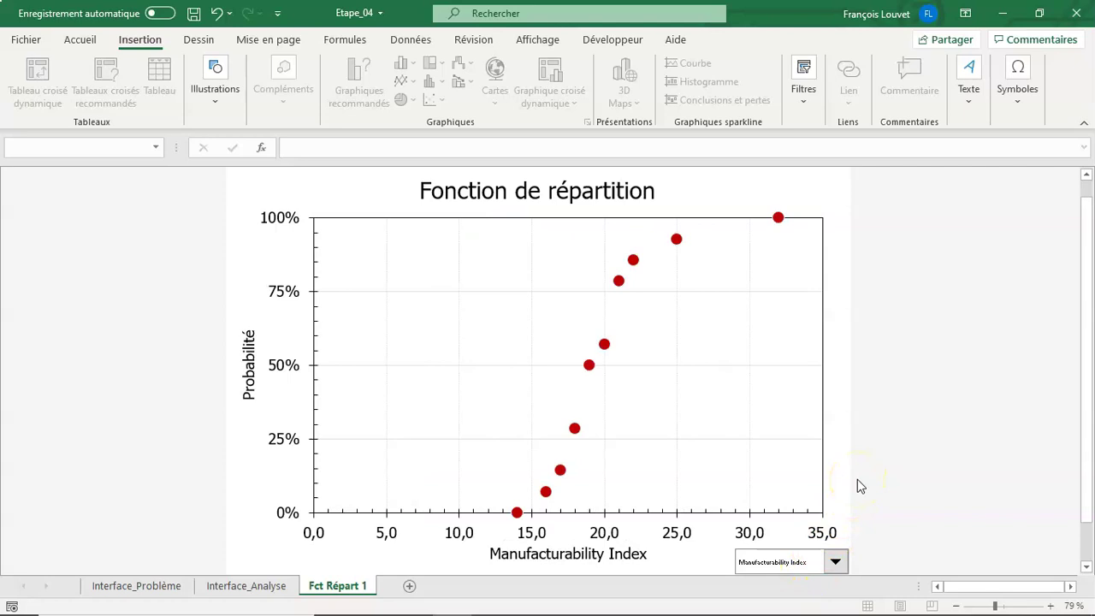
click(194, 14)
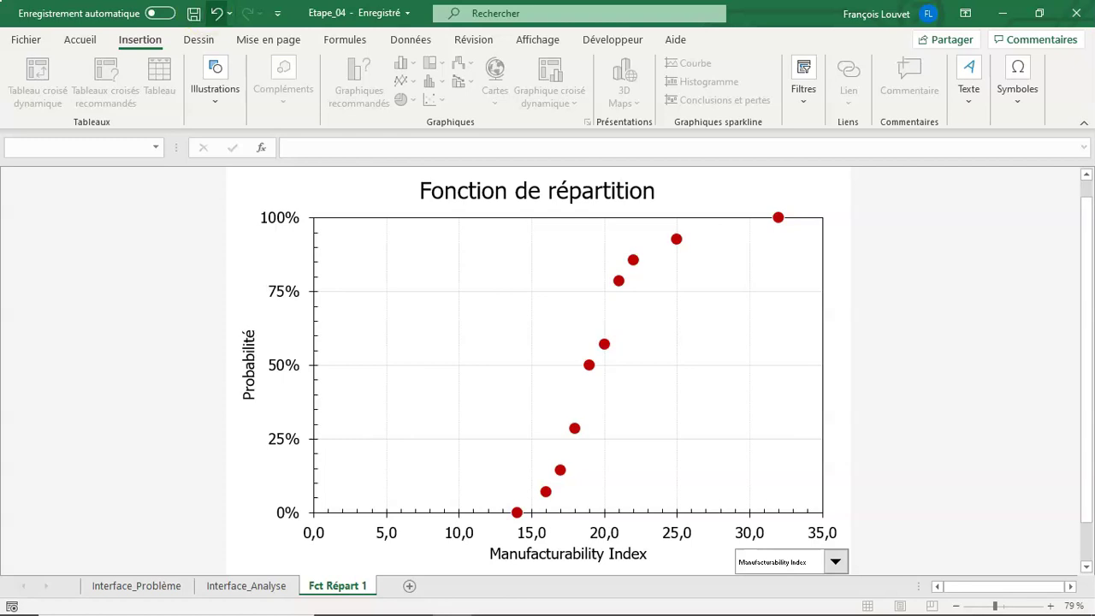
Step: Select AA14:AA28 and header AA13 on Interface_Analyse, then go to the Interface_Problème sheet
click(244, 585)
click(566, 432)
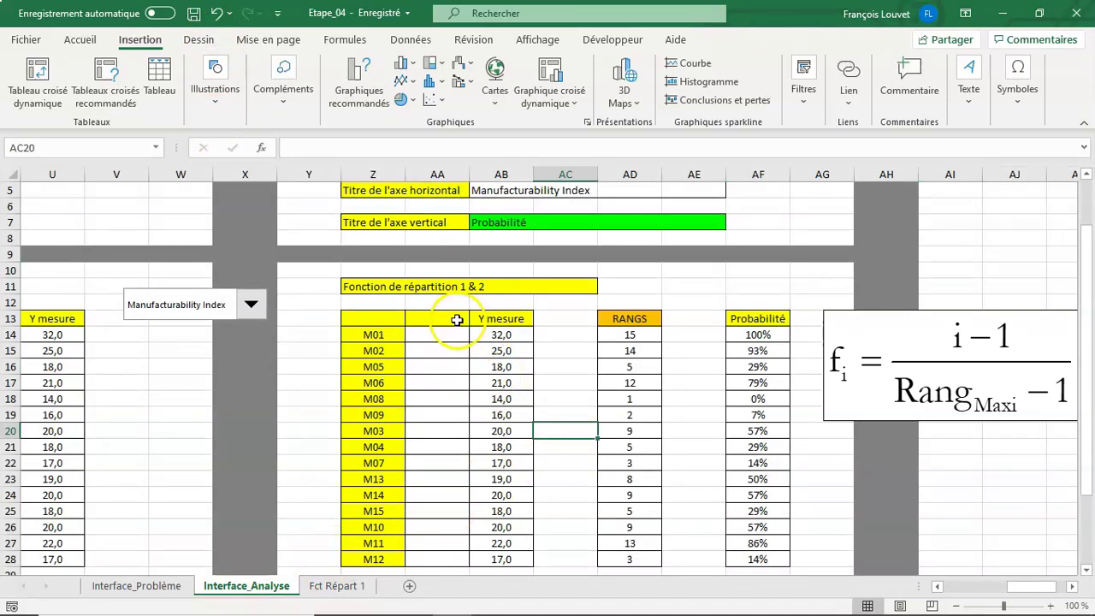
drag(445, 335, 420, 551)
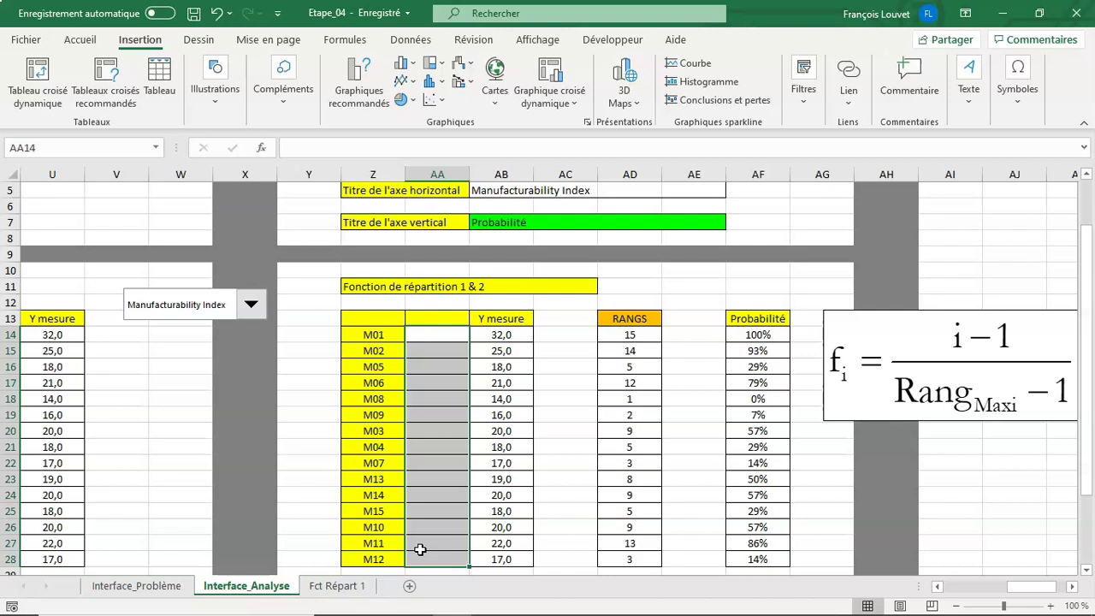
click(439, 321)
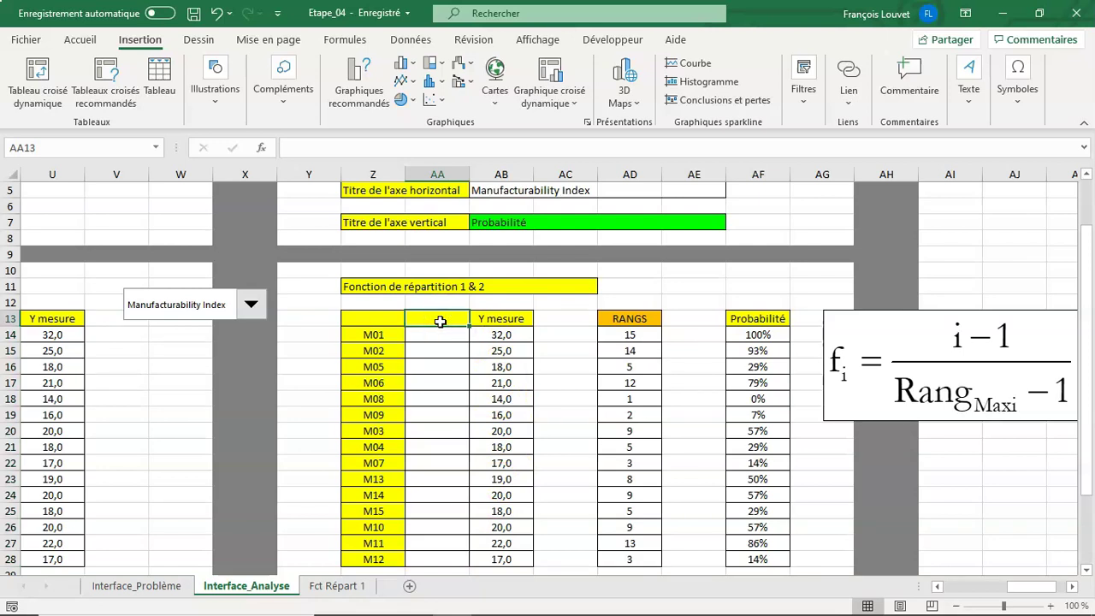
click(447, 325)
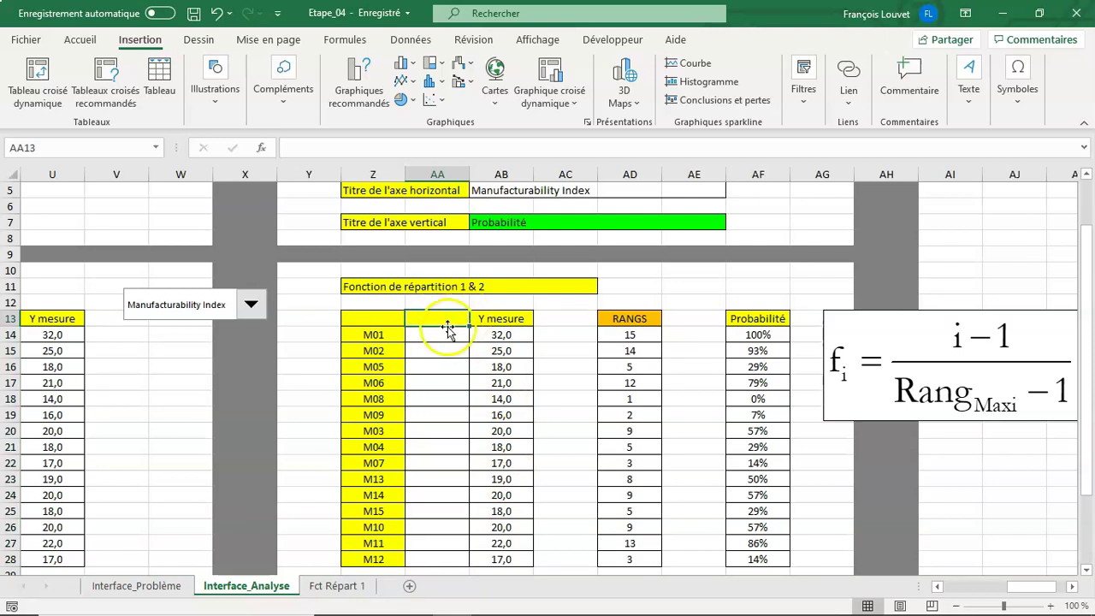
click(159, 592)
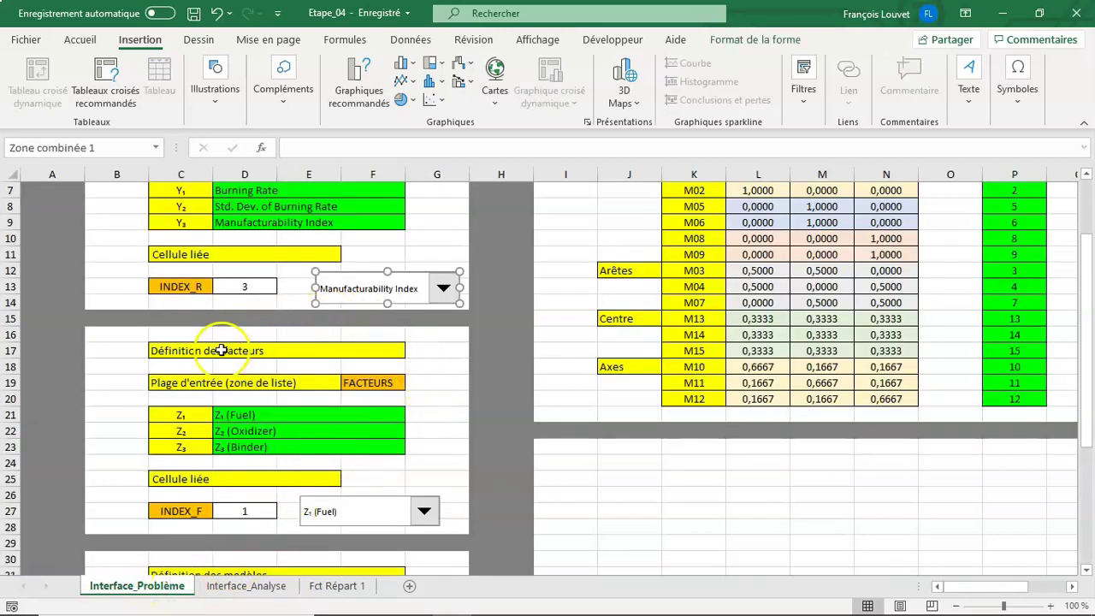
Step: Inspect the FACTEURS names in D21:D23 and the INDEX_F cell D27, then reselect AA13 on Interface_Analyse
click(244, 413)
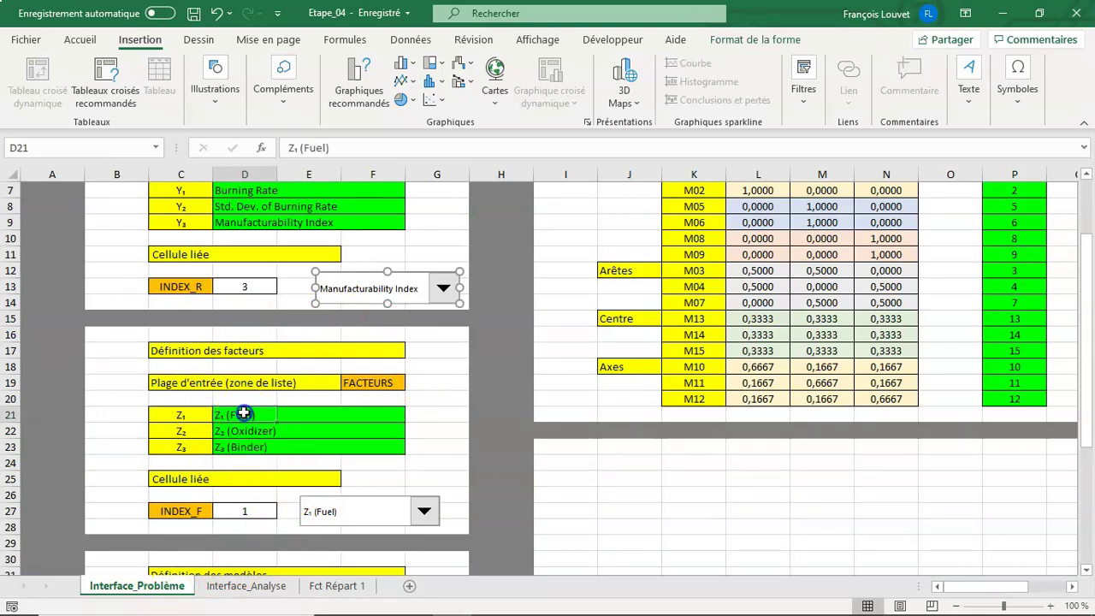
drag(244, 413, 253, 447)
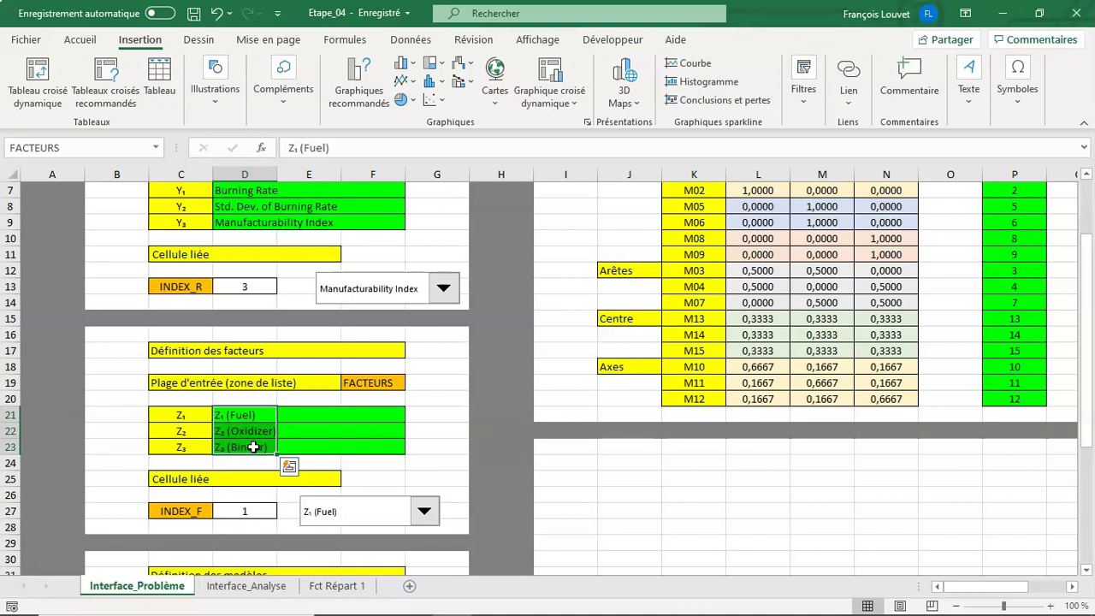
click(232, 512)
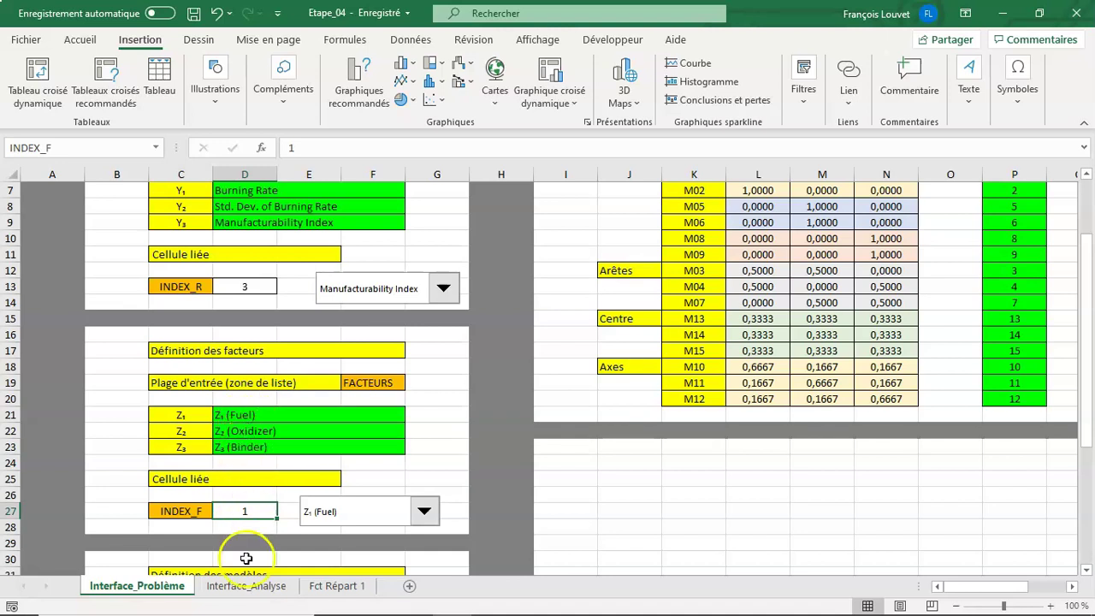
click(272, 588)
click(408, 321)
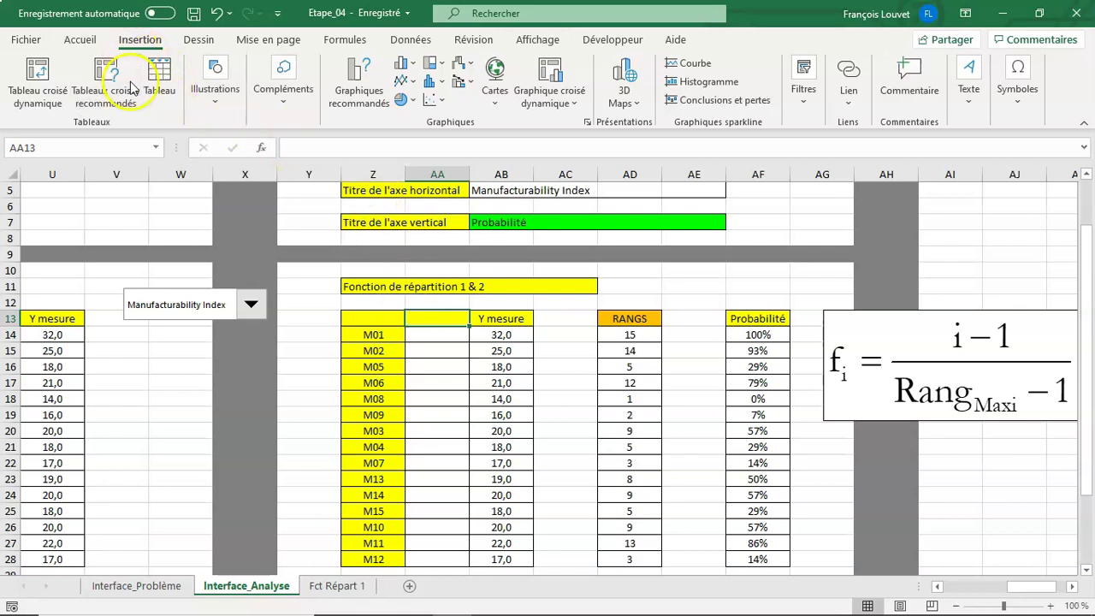
Step: Enter =INDEX(FACTEURS;INDEX_F) in AA13 so the header shows Z₁ (Fuel)
click(345, 39)
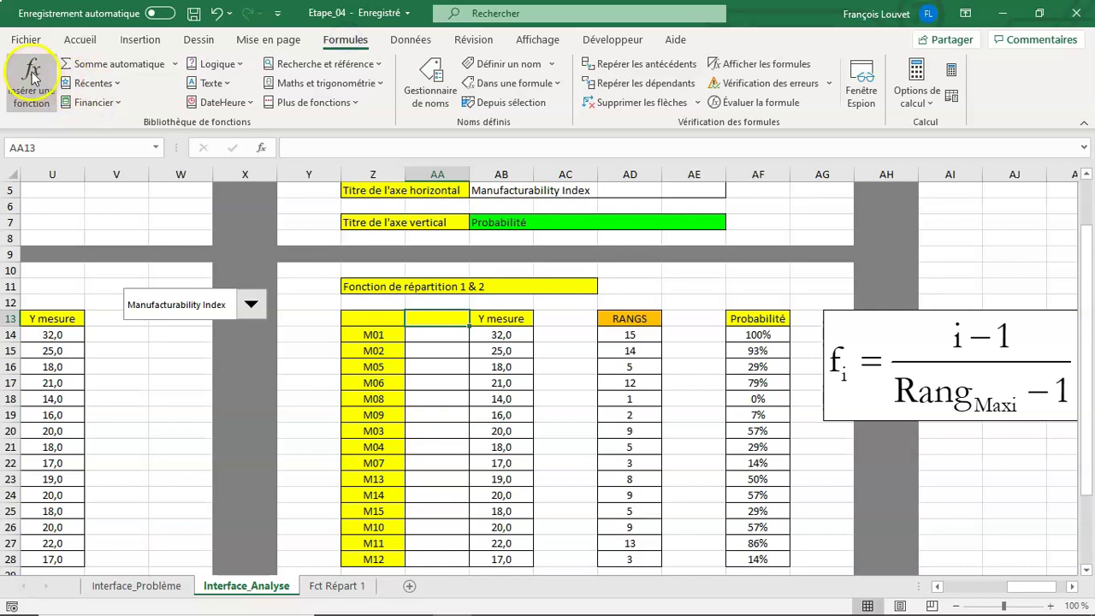
click(31, 76)
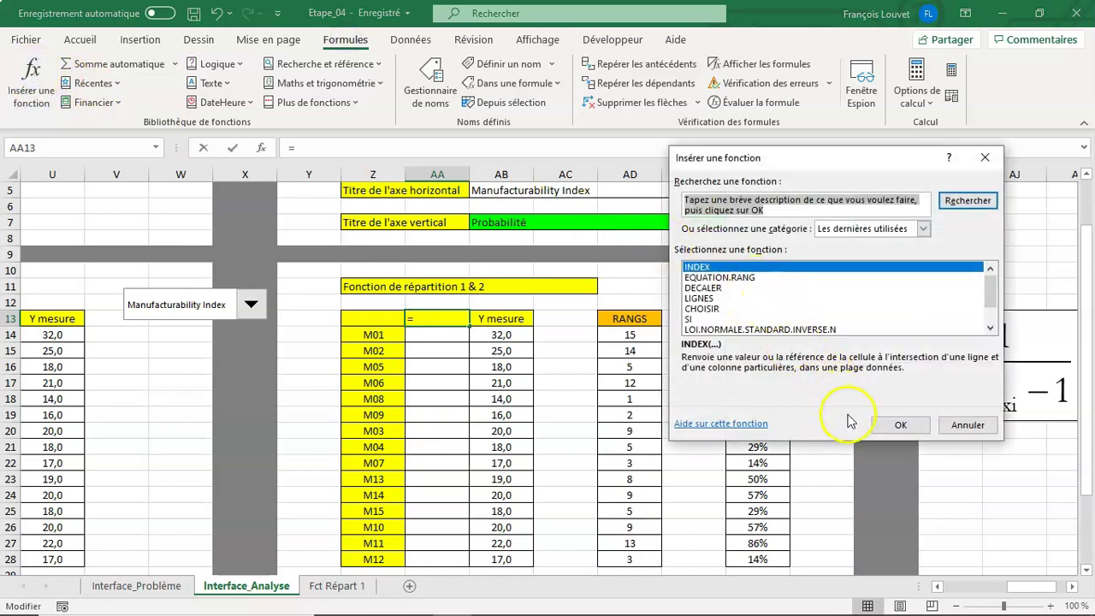
click(876, 425)
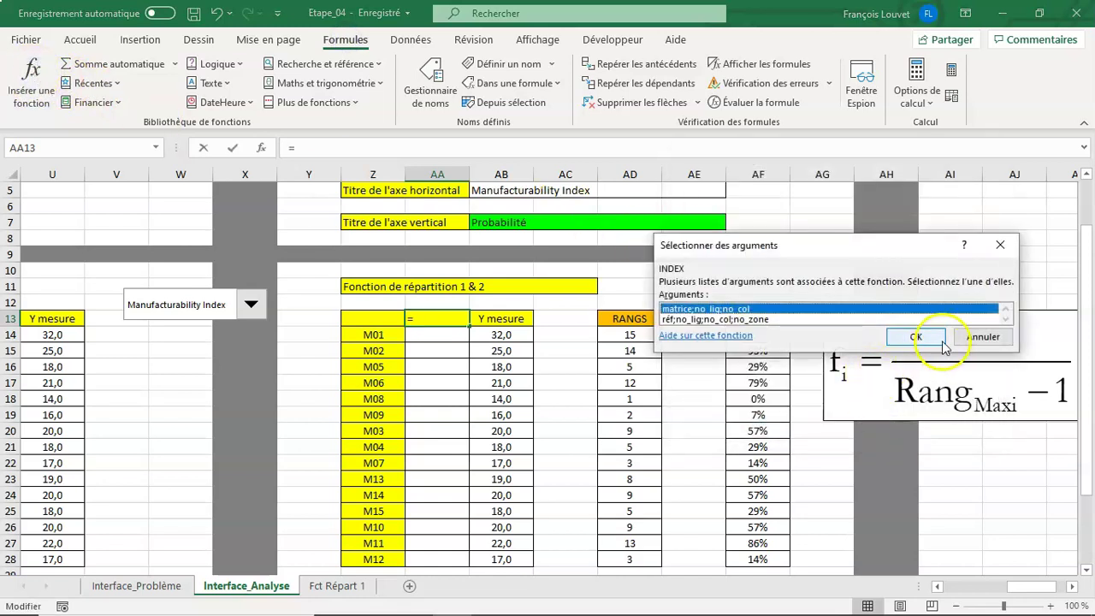
click(915, 337)
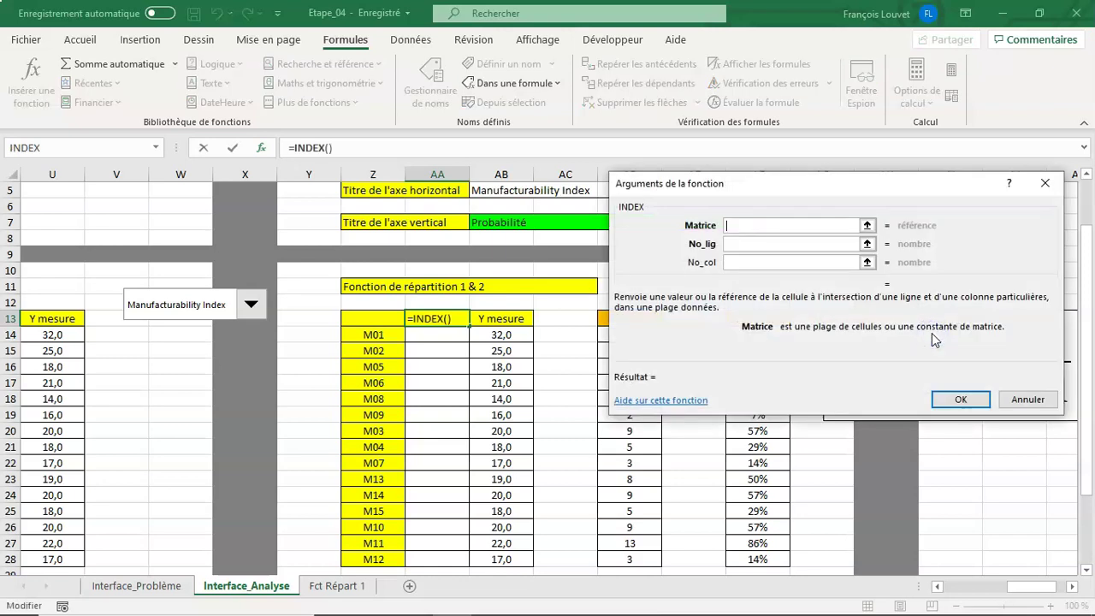
text(FACTEU)
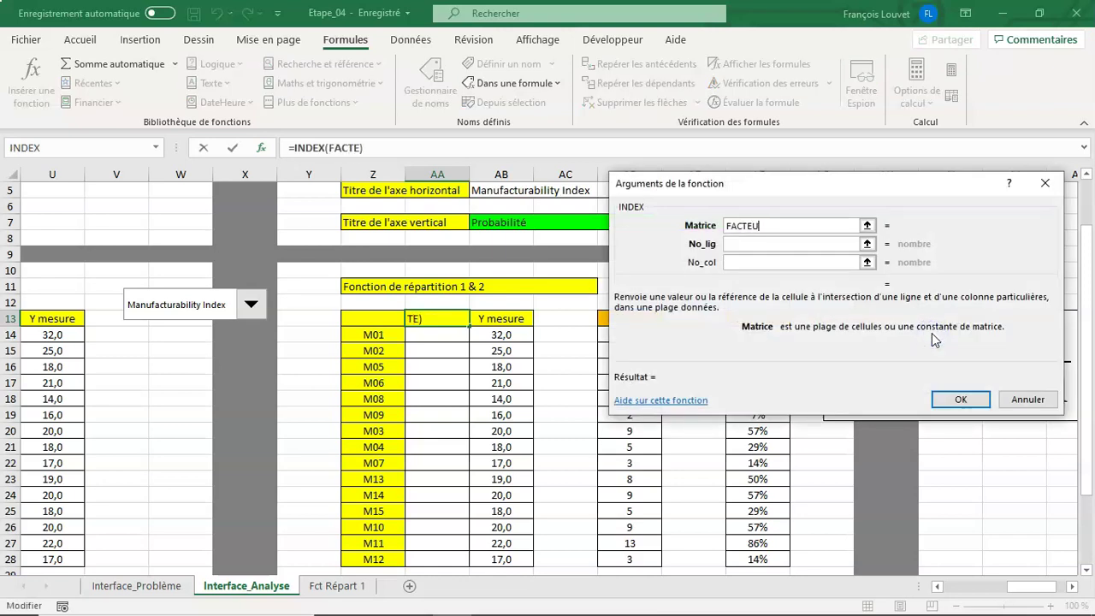
text(RS)
key(Tab)
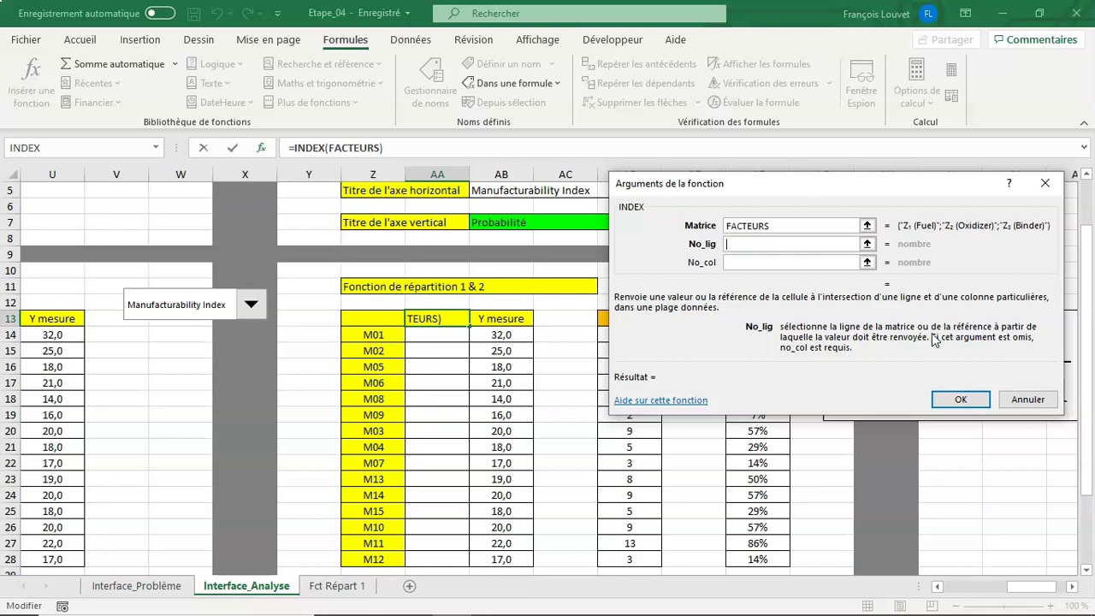
text(INDEX_)
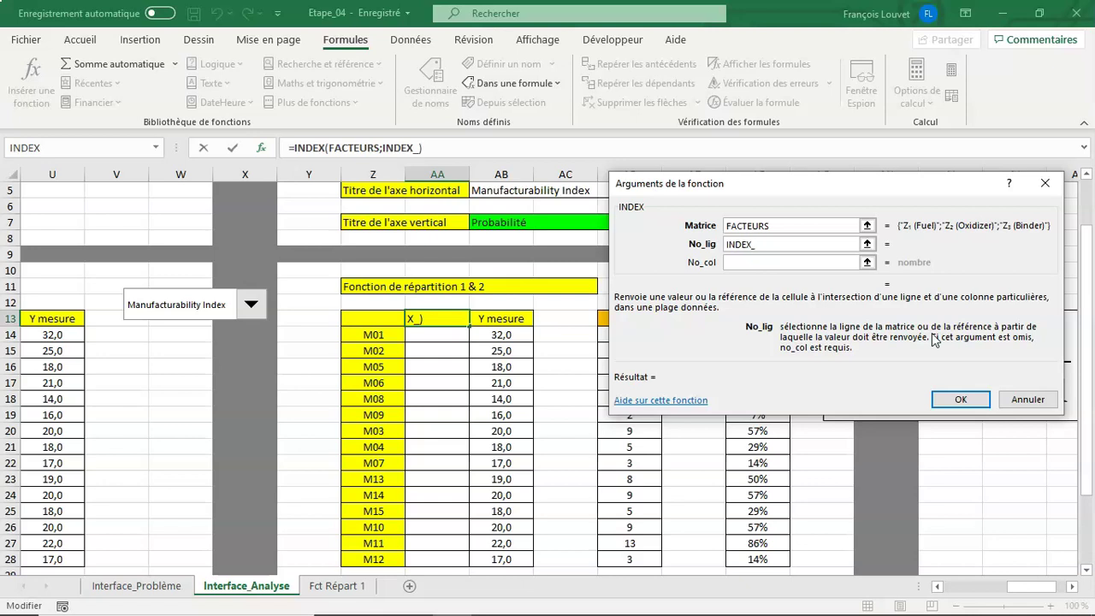
text(F)
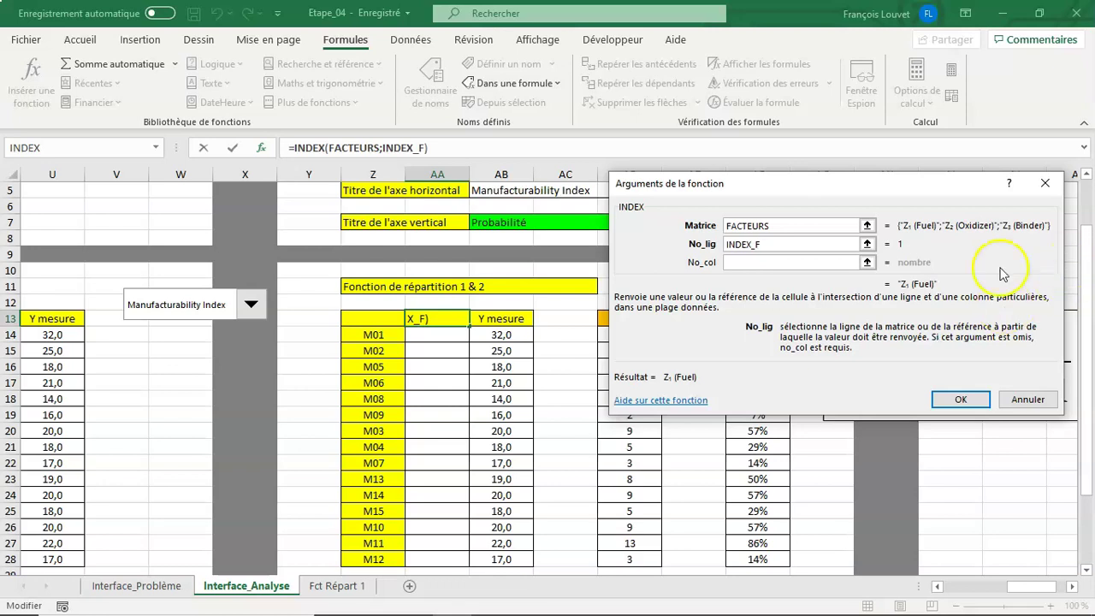
click(962, 400)
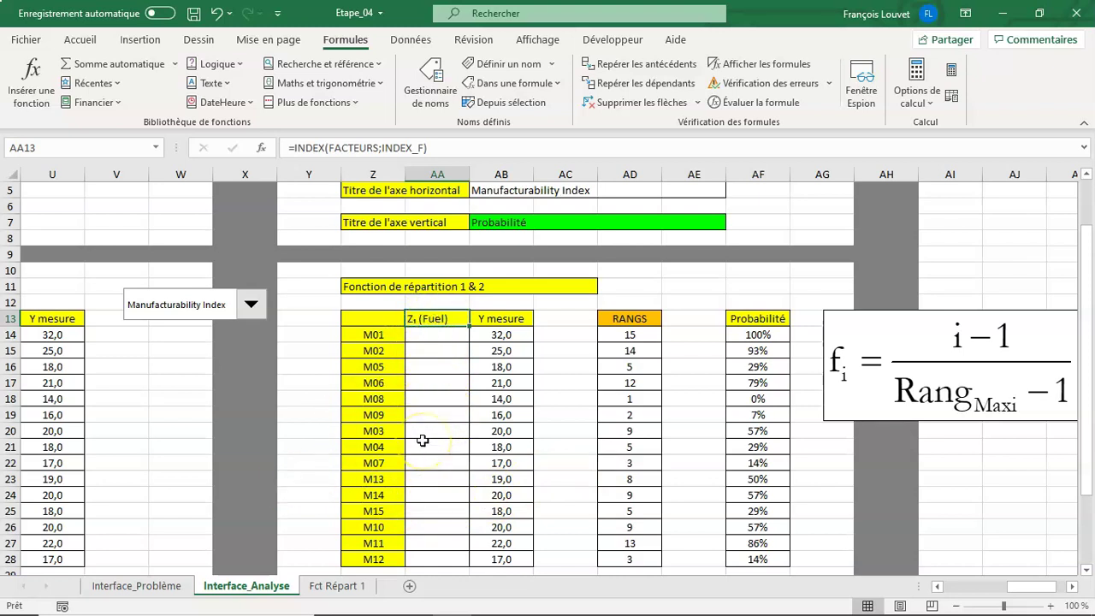
Step: Copy the factor dropdown from Interface_Problème and paste it onto Interface_Analyse
click(147, 594)
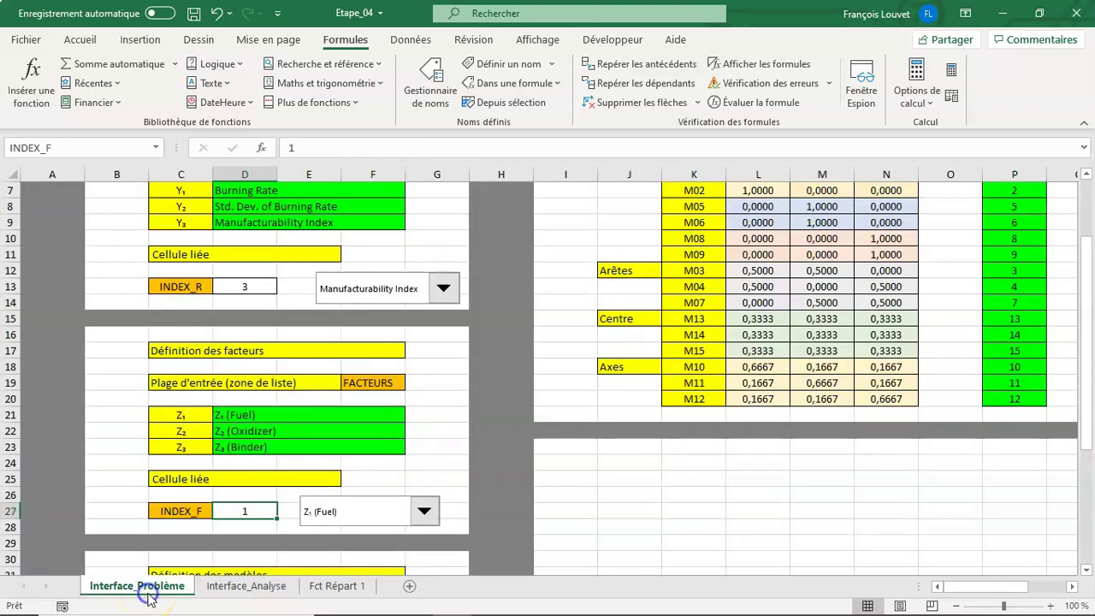
right_click(359, 515)
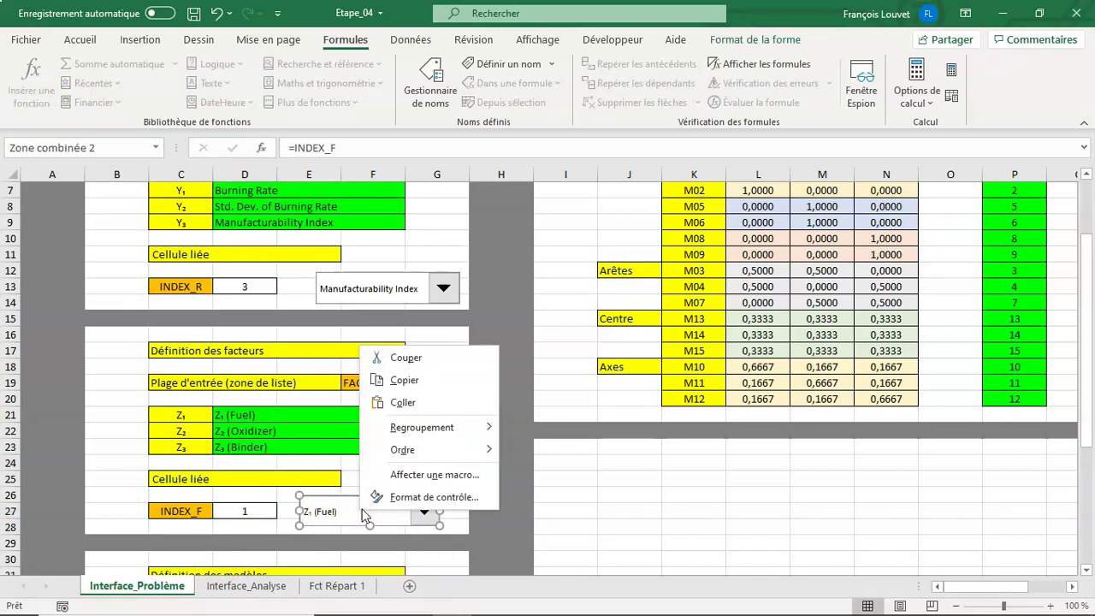
click(430, 377)
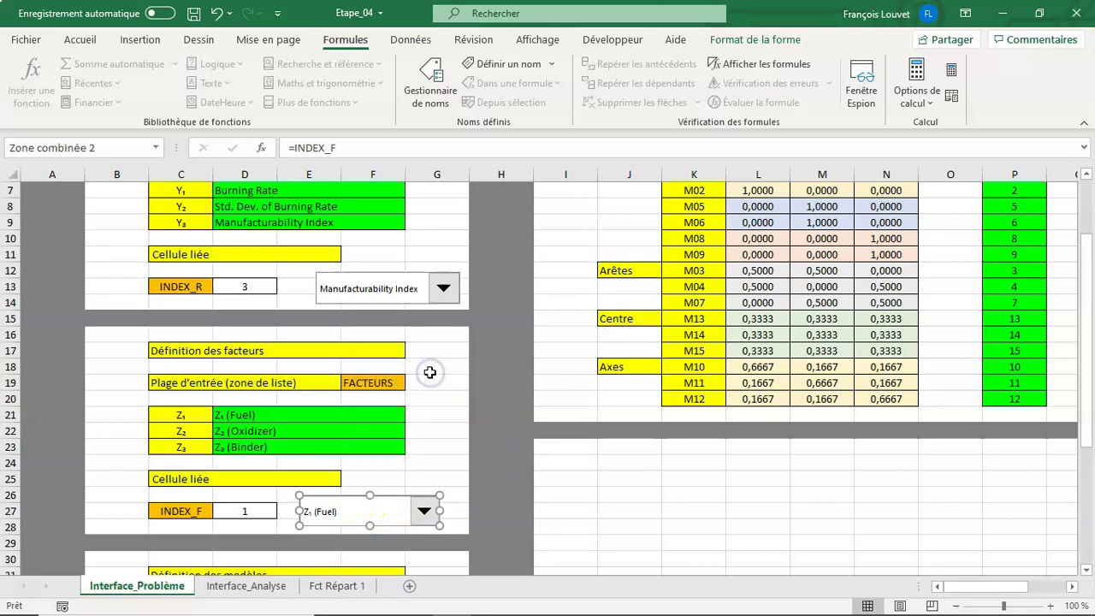
click(278, 586)
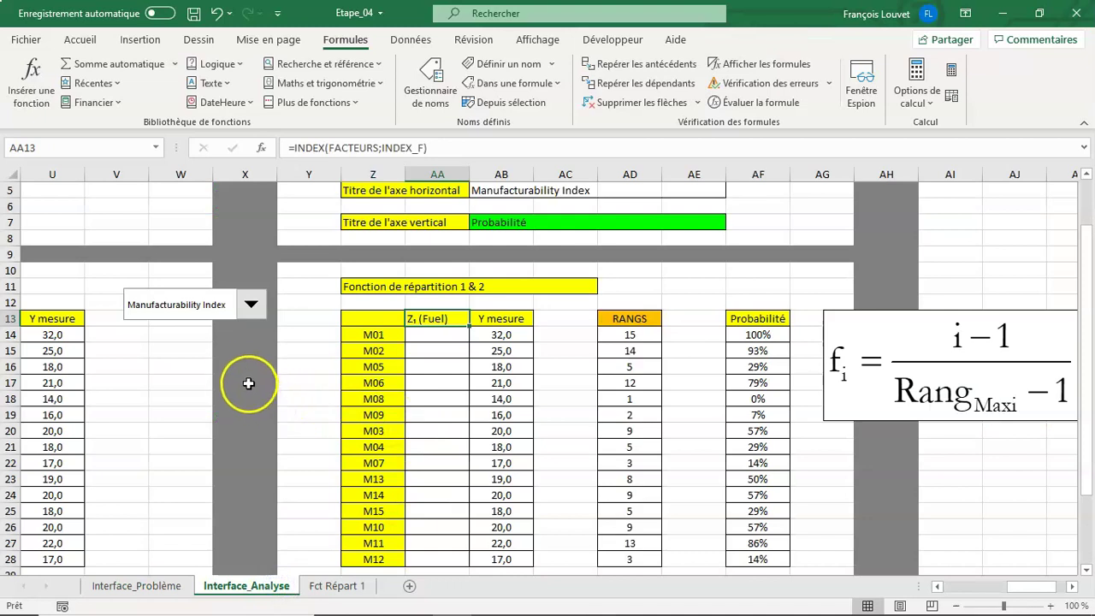
click(244, 366)
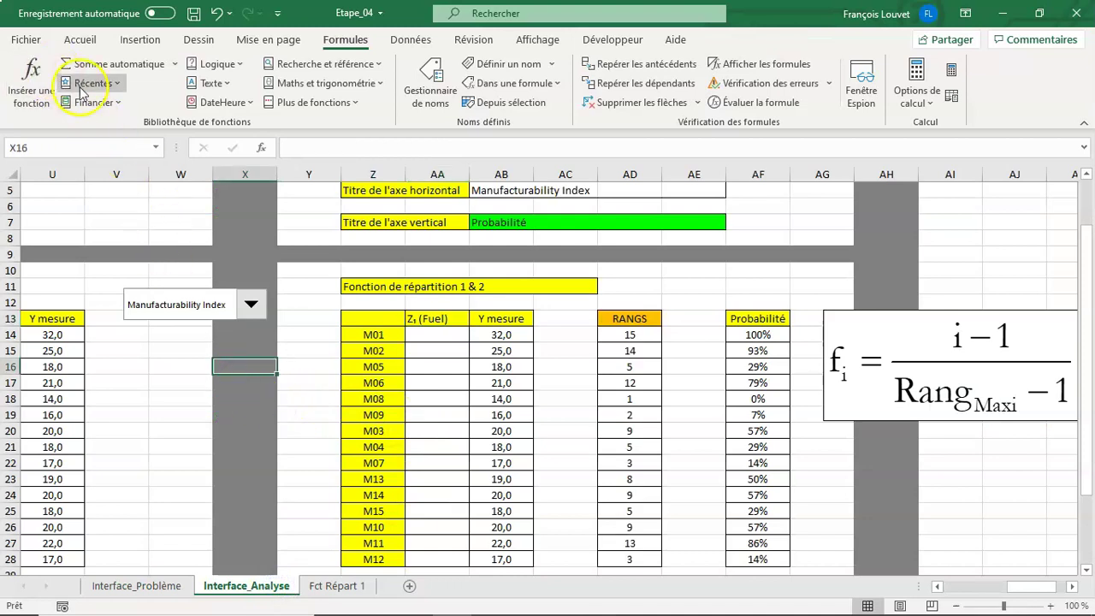
click(86, 42)
click(24, 75)
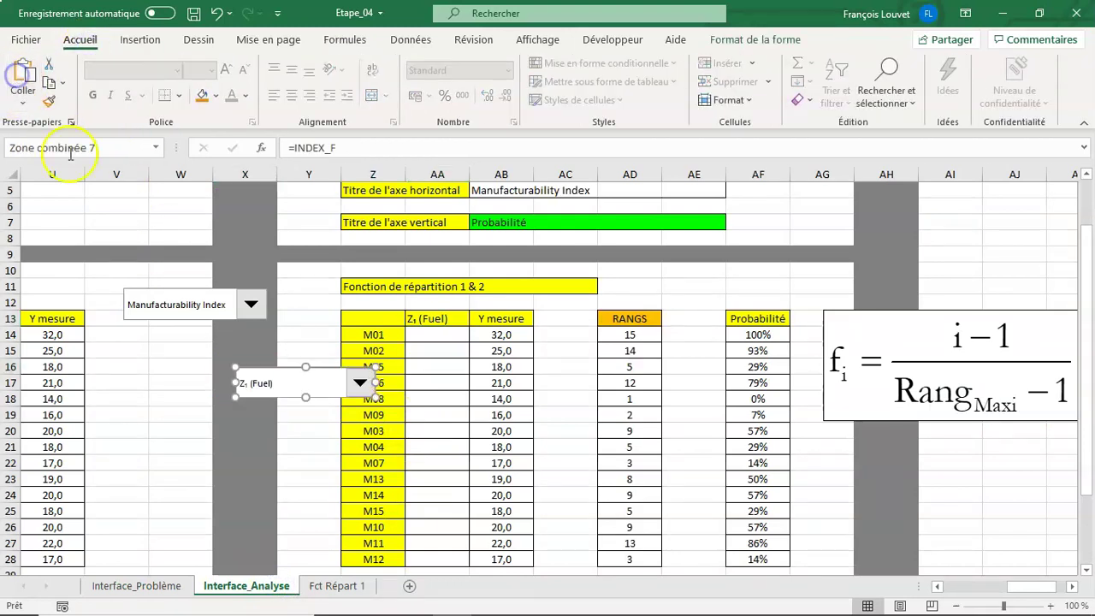
click(170, 442)
Step: Set the pasted dropdown to Z2 (Oxidizer) and move it under the response dropdown
click(359, 383)
click(326, 410)
right_click(309, 383)
click(267, 387)
drag(334, 378, 227, 376)
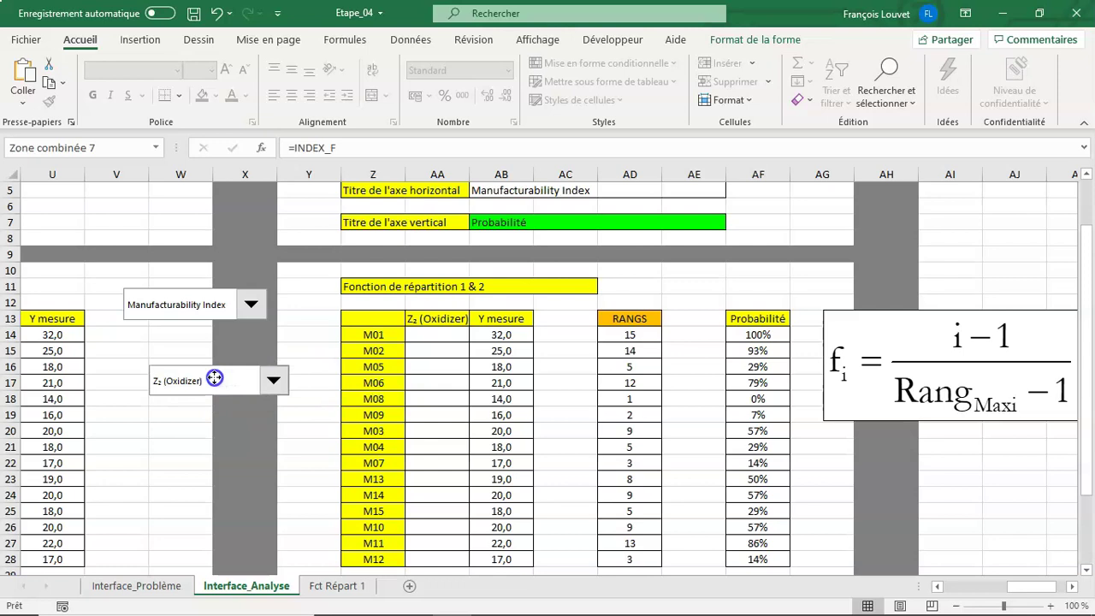
drag(420, 336, 415, 560)
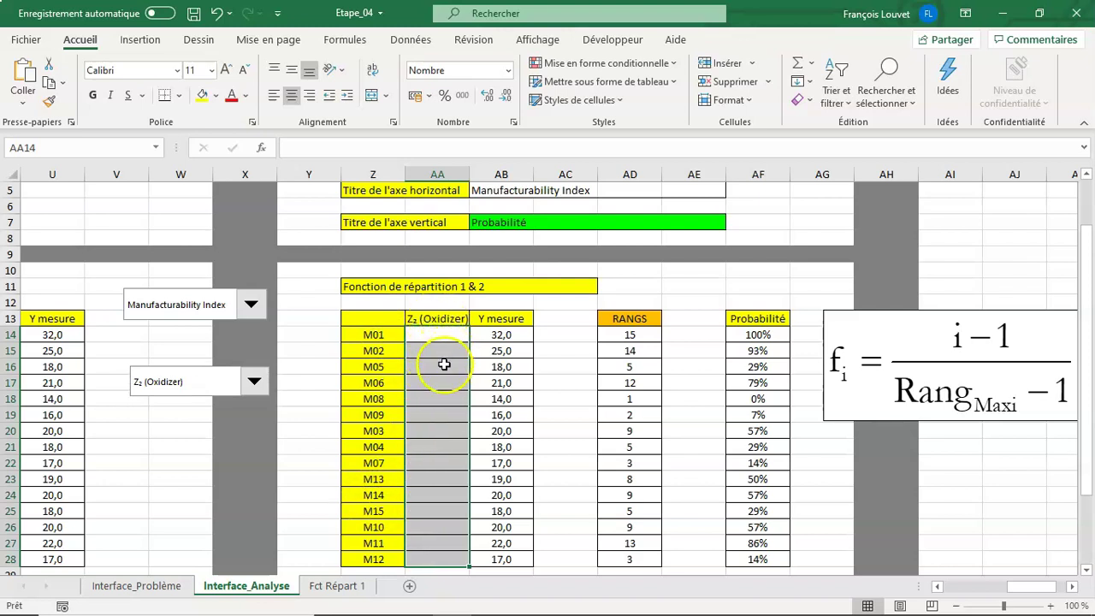
drag(1018, 590, 947, 598)
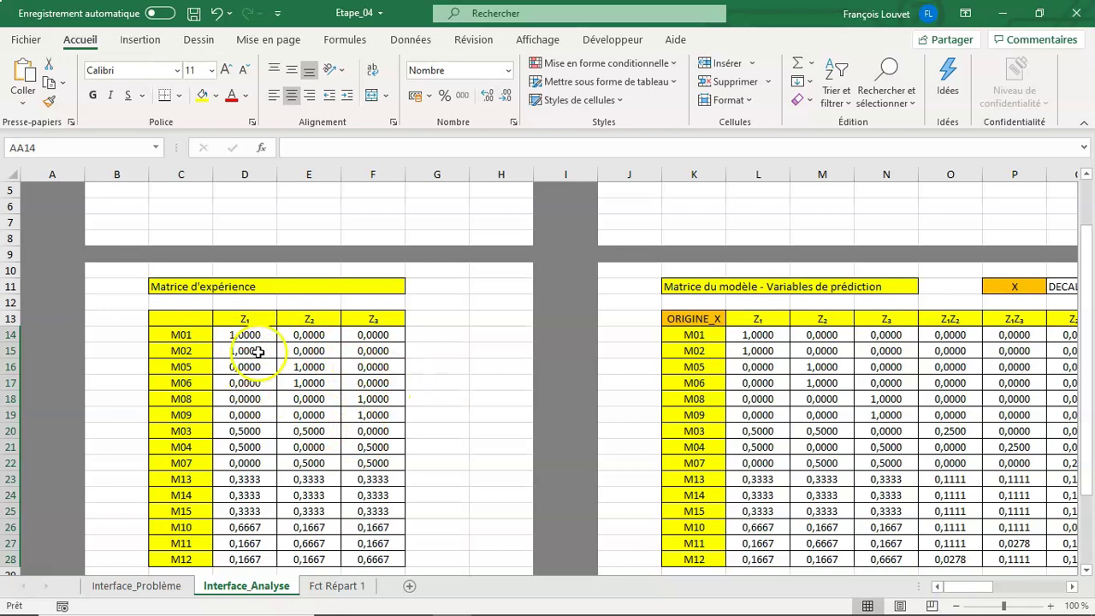
Step: Review the INDEX_F link cell on the Interface_Problème sheet
click(141, 586)
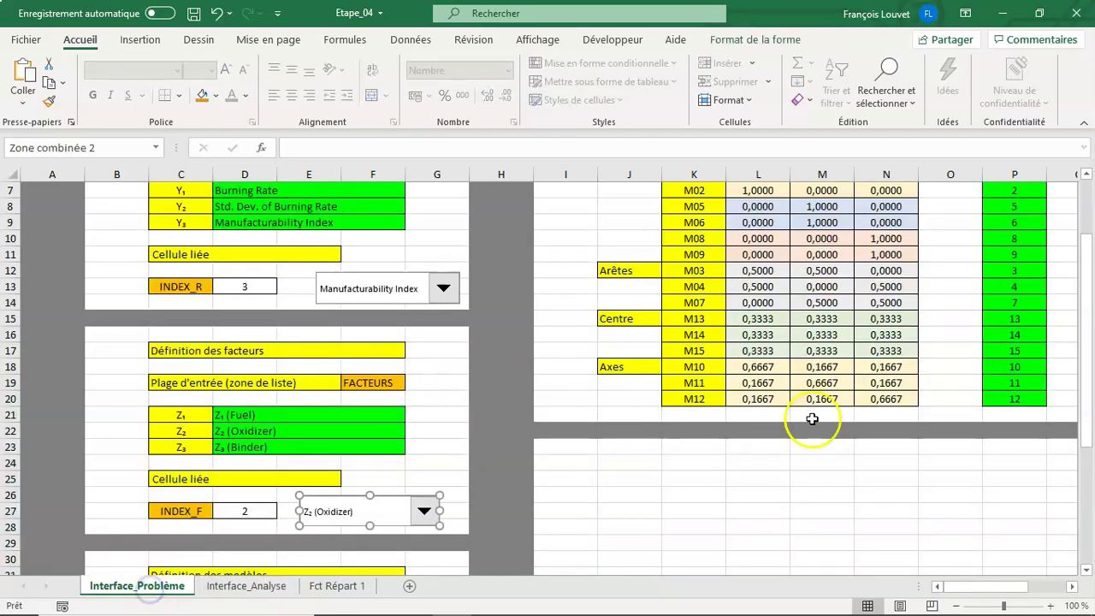
scroll(812, 418, up, 2)
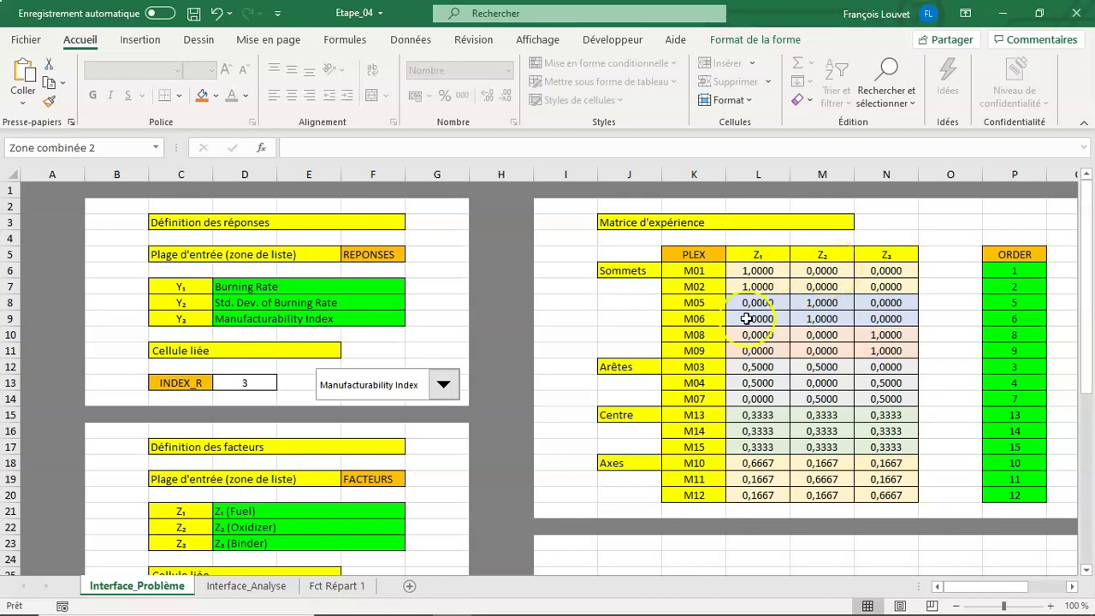
scroll(570, 439, down, 1)
scroll(548, 453, down, 1)
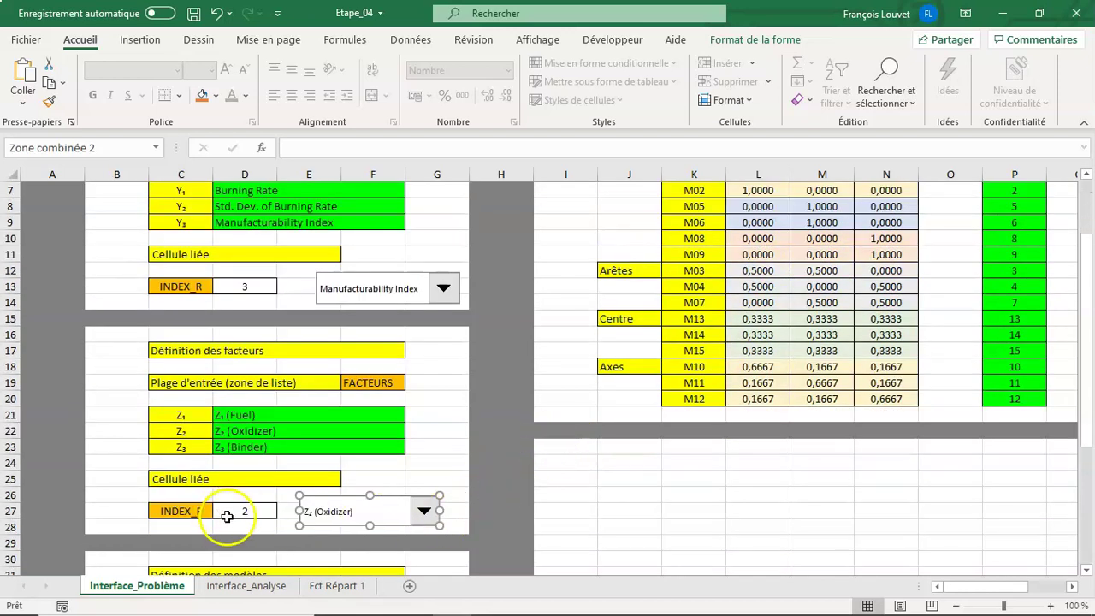
scroll(813, 359, up, 1)
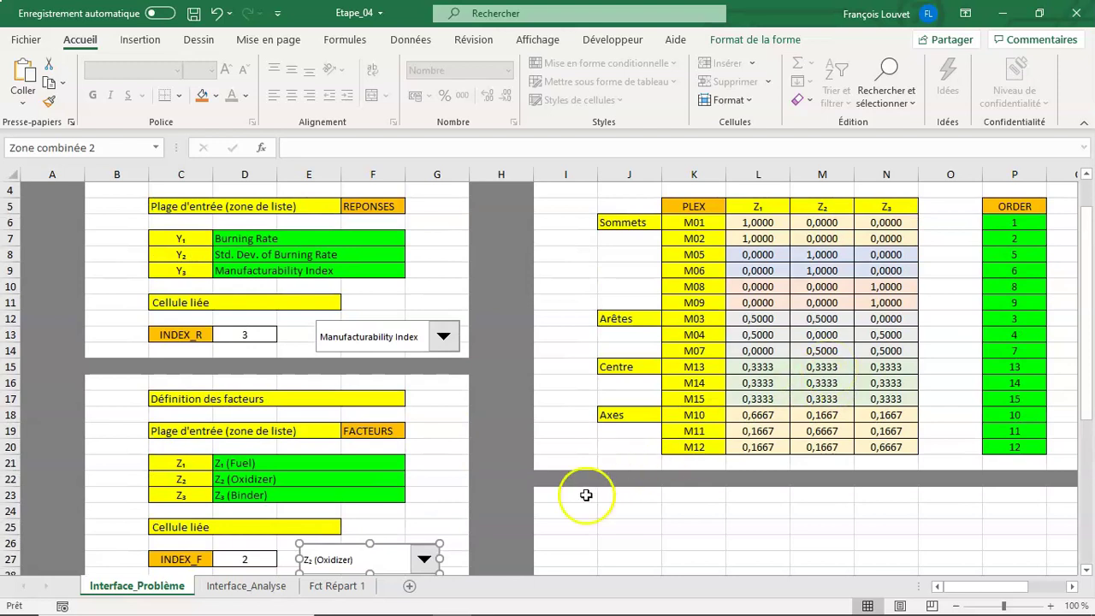
Step: Back on Interface_Analyse, select the empty Z₂ (Oxidizer) cells AA14:AA28
click(249, 586)
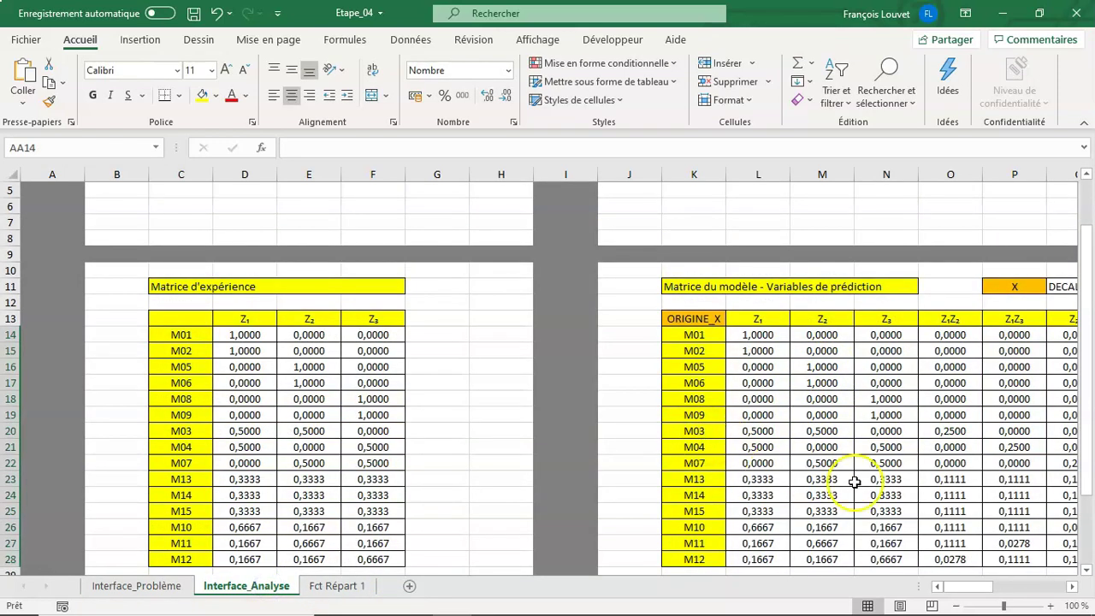
click(1074, 588)
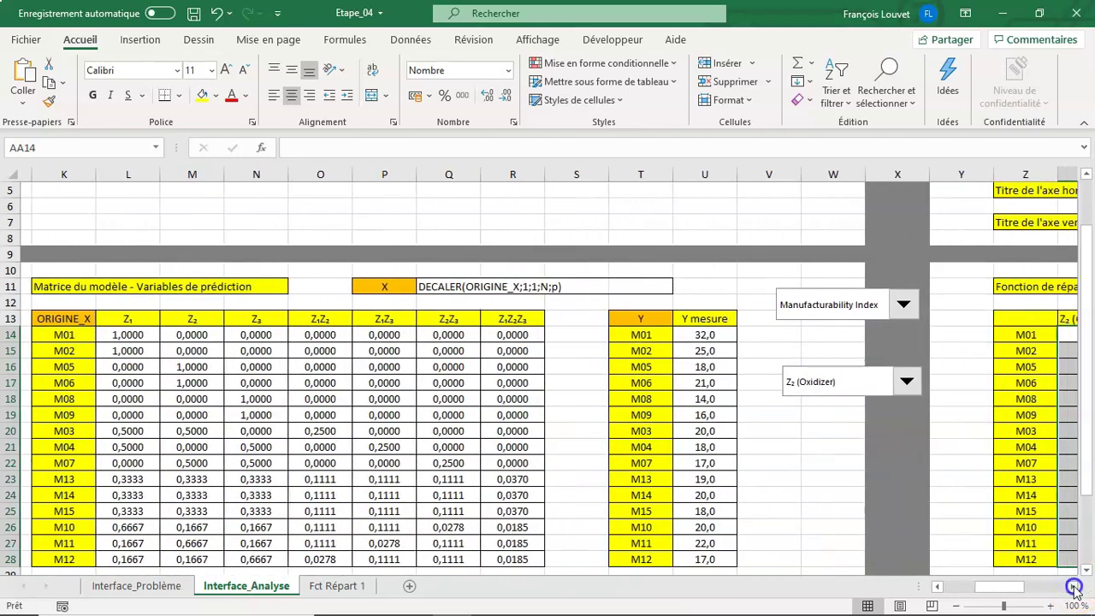
scroll(867, 444, down, 1)
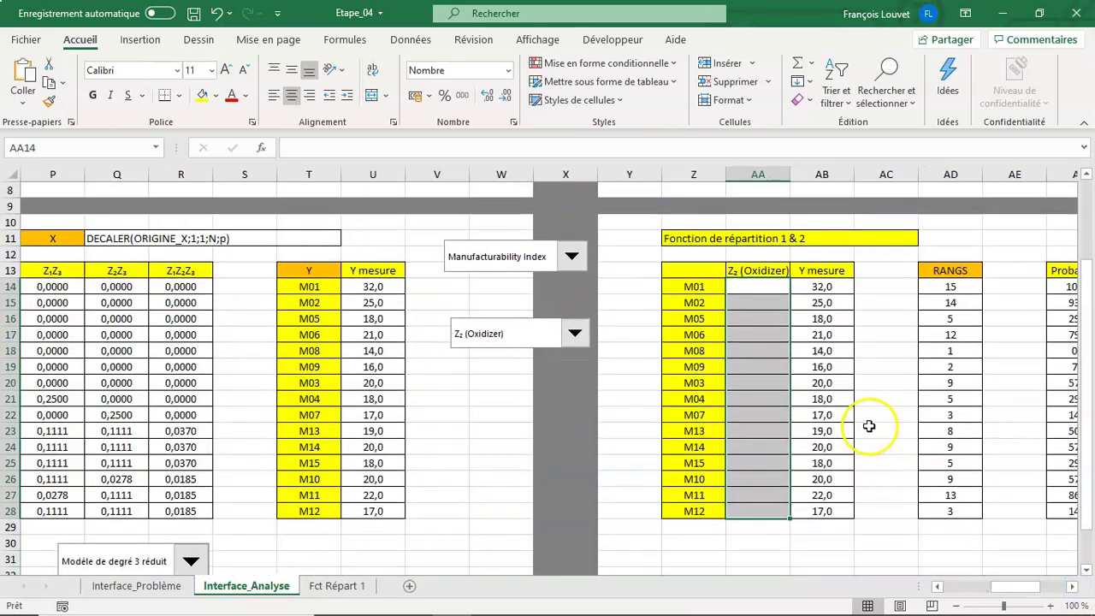
drag(758, 286, 740, 511)
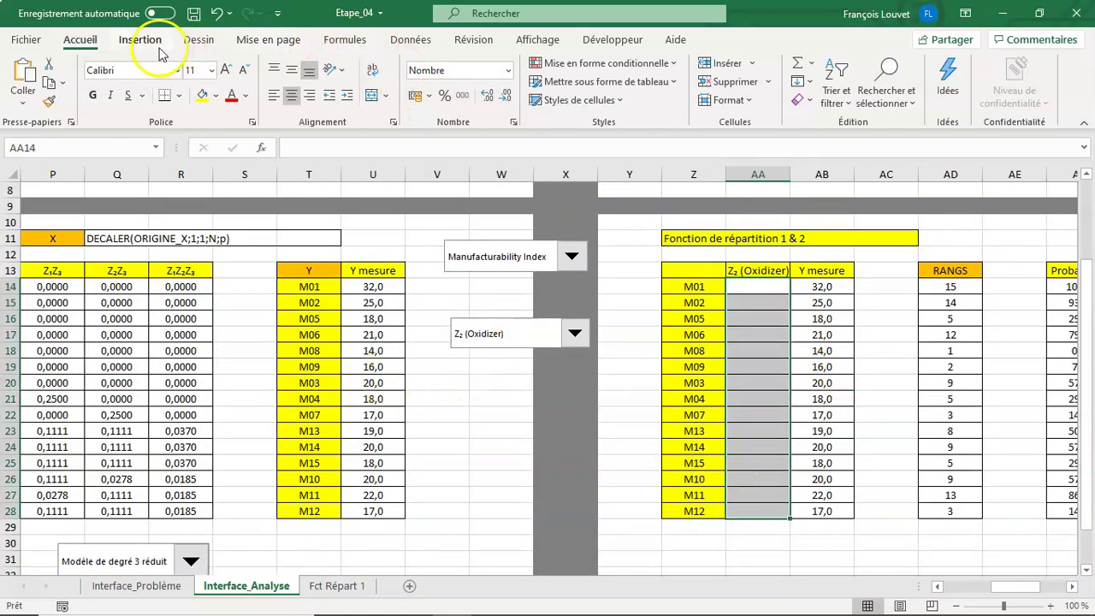
Step: Enter =INDEX(PLEX;0;INDEX_F) into AA14:AA28 as an array formula with Ctrl+Shift+Enter
click(346, 39)
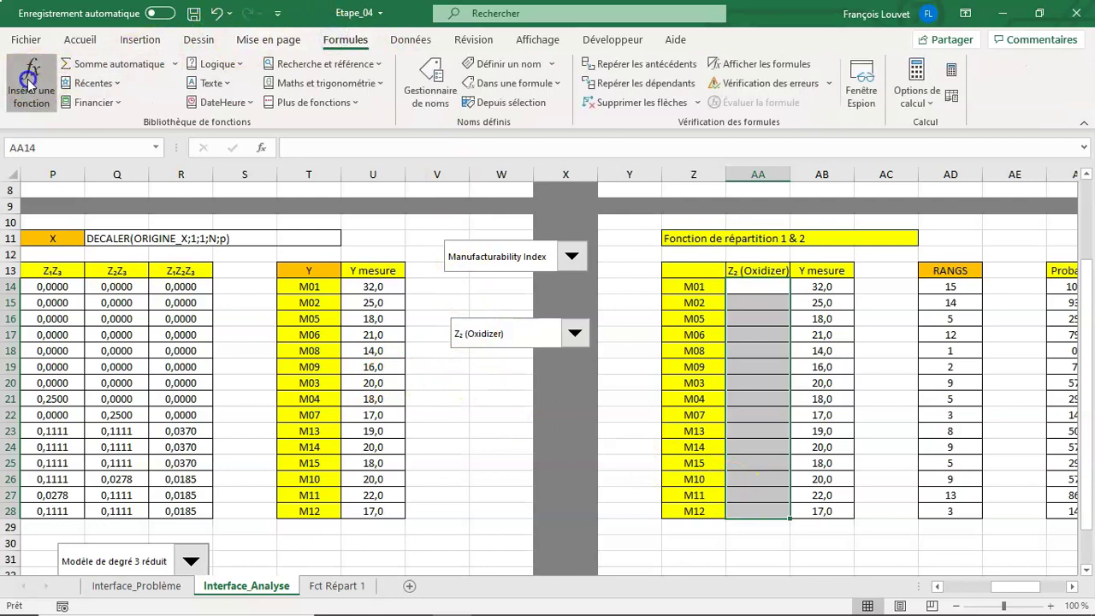
click(28, 80)
click(908, 423)
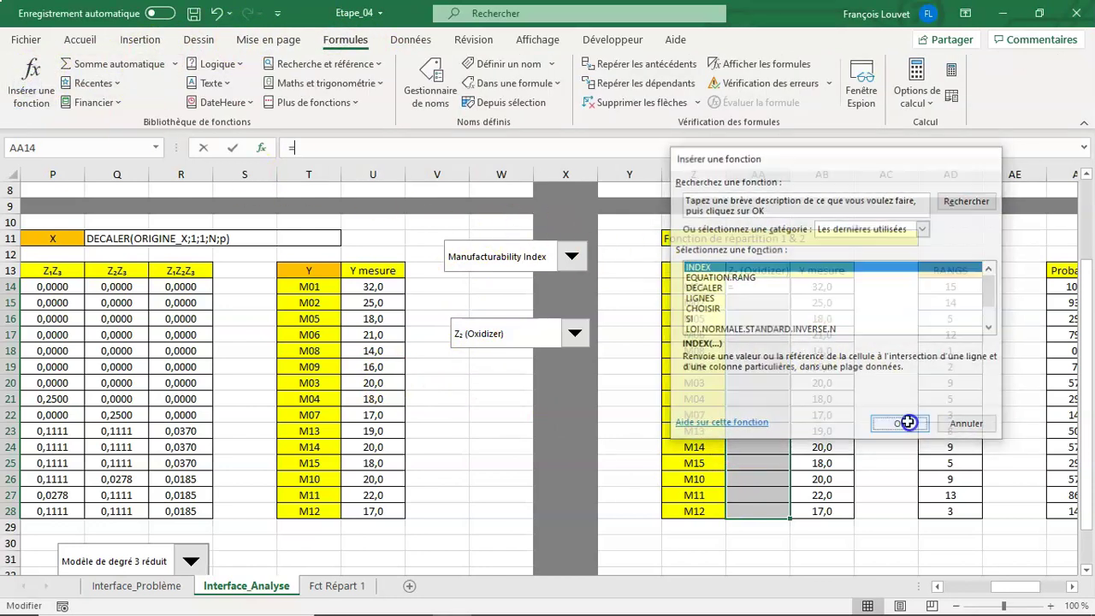
click(917, 337)
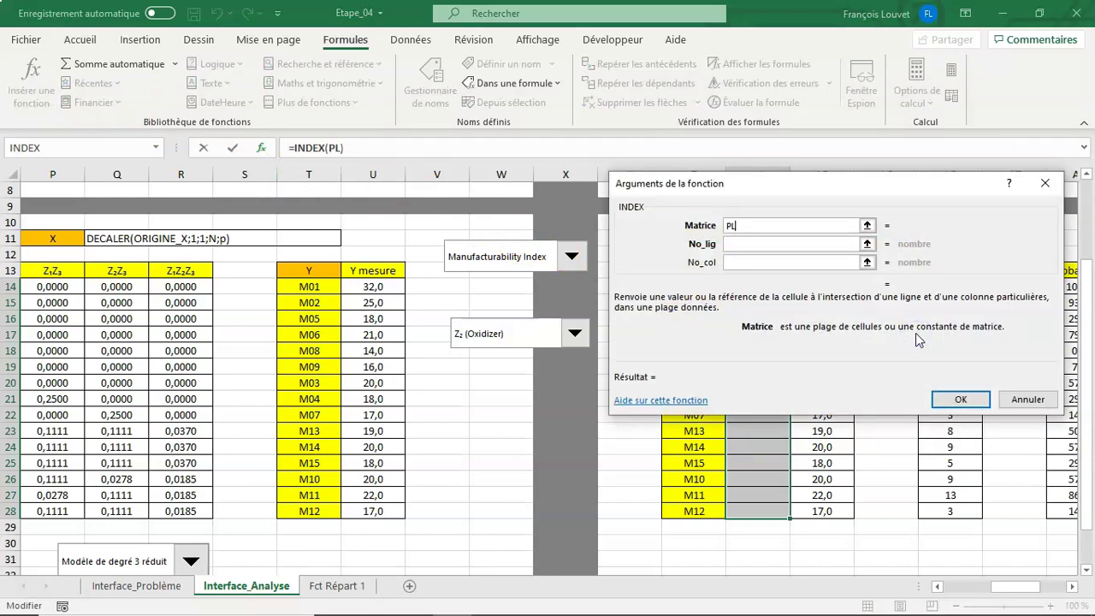
text(EX)
key(Tab)
text(0)
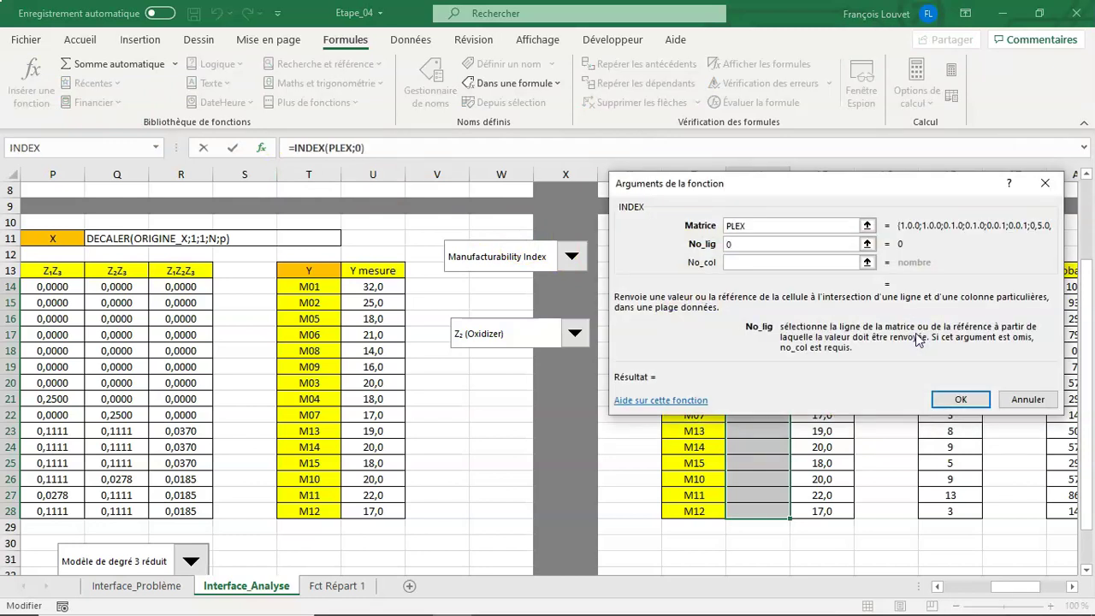
key(Tab)
text(INDEX_)
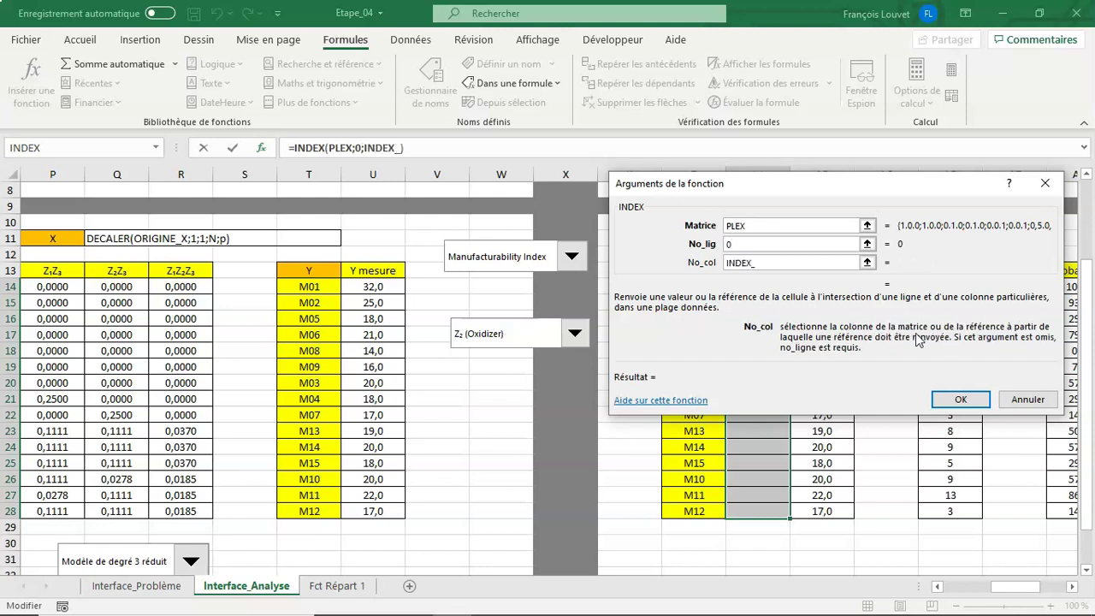
text(F)
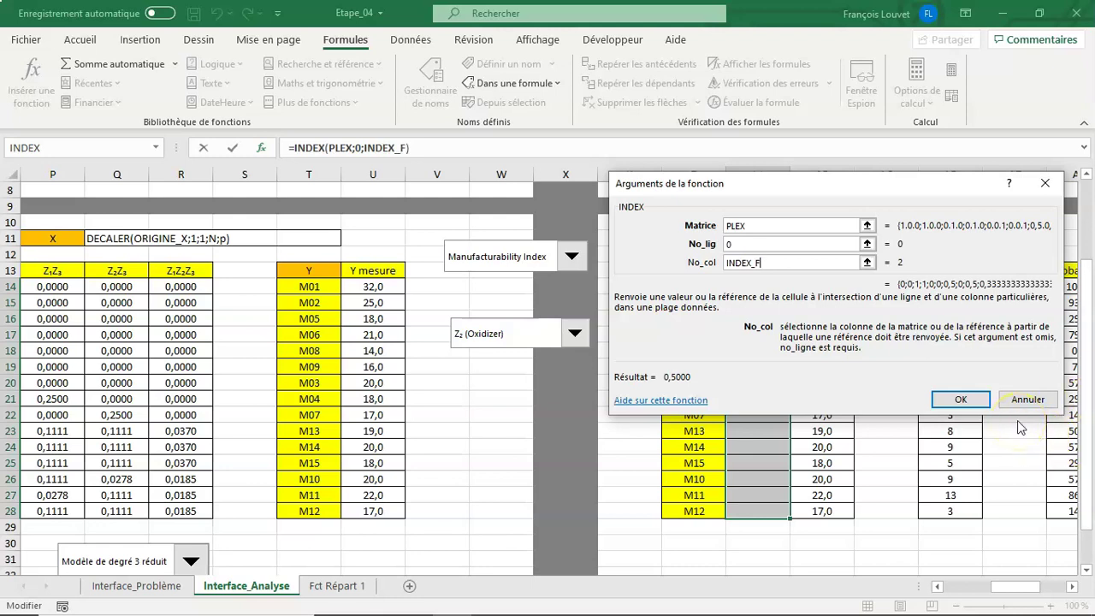
key(ctrl+shift+Return)
Step: Select the factor and Y mesure values AA14:AB28 plus the Probabilité column AF14:AF28
click(877, 444)
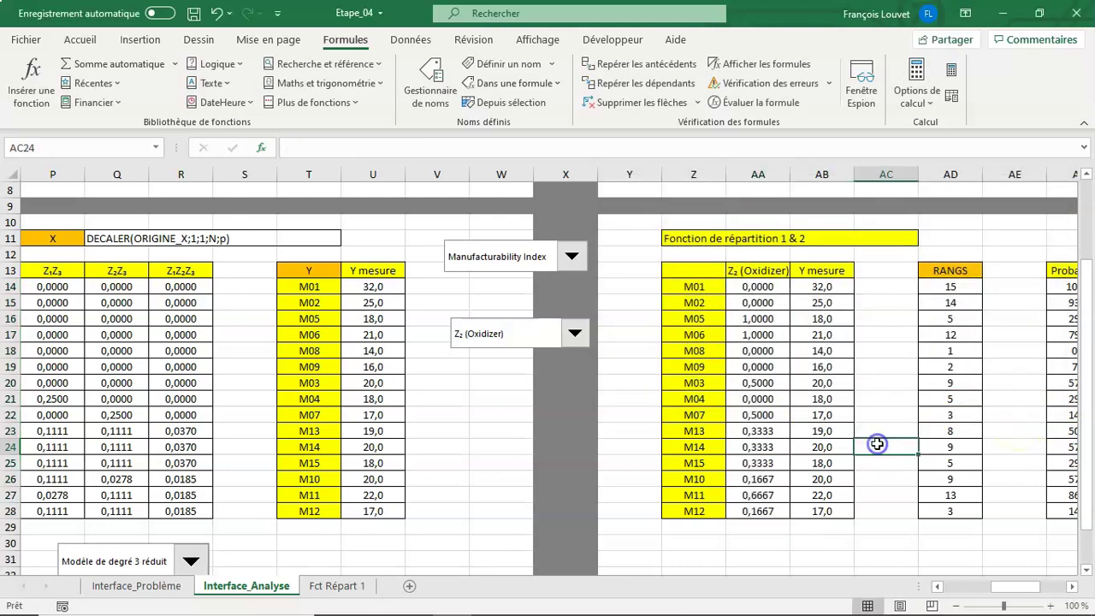
click(1067, 585)
click(1068, 585)
click(1067, 585)
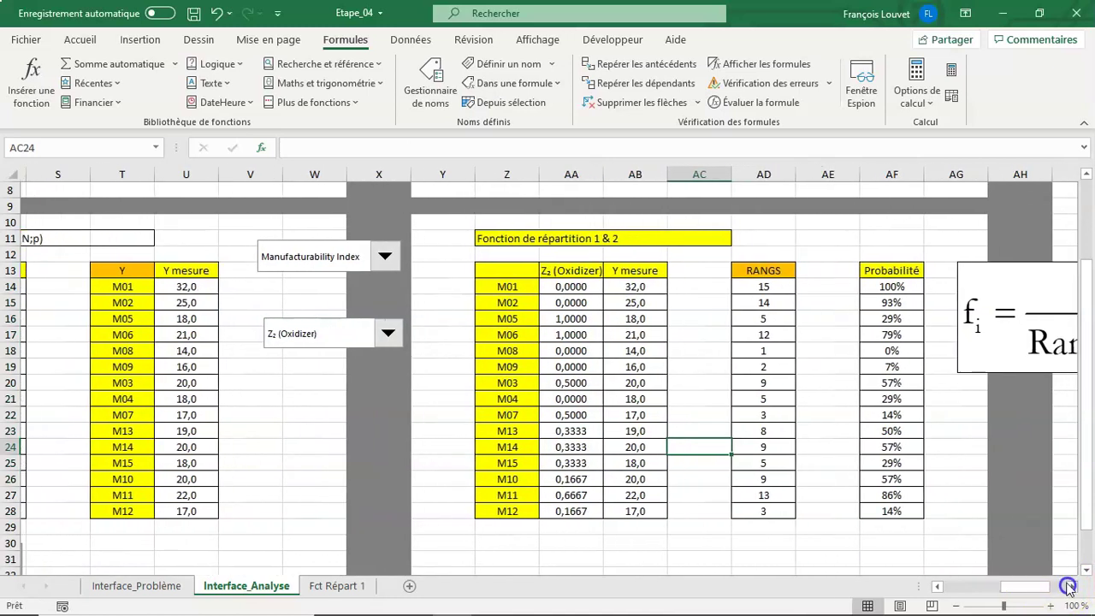
click(941, 539)
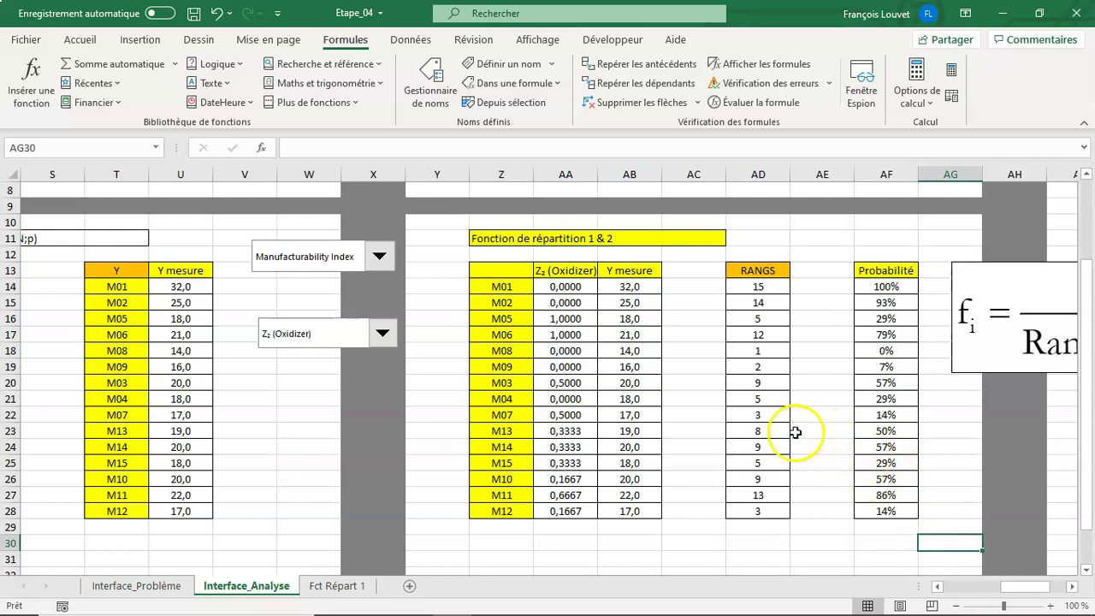
mouse_move(565, 289)
mouse_down()
mouse_move(635, 477)
mouse_move(634, 506)
mouse_up()
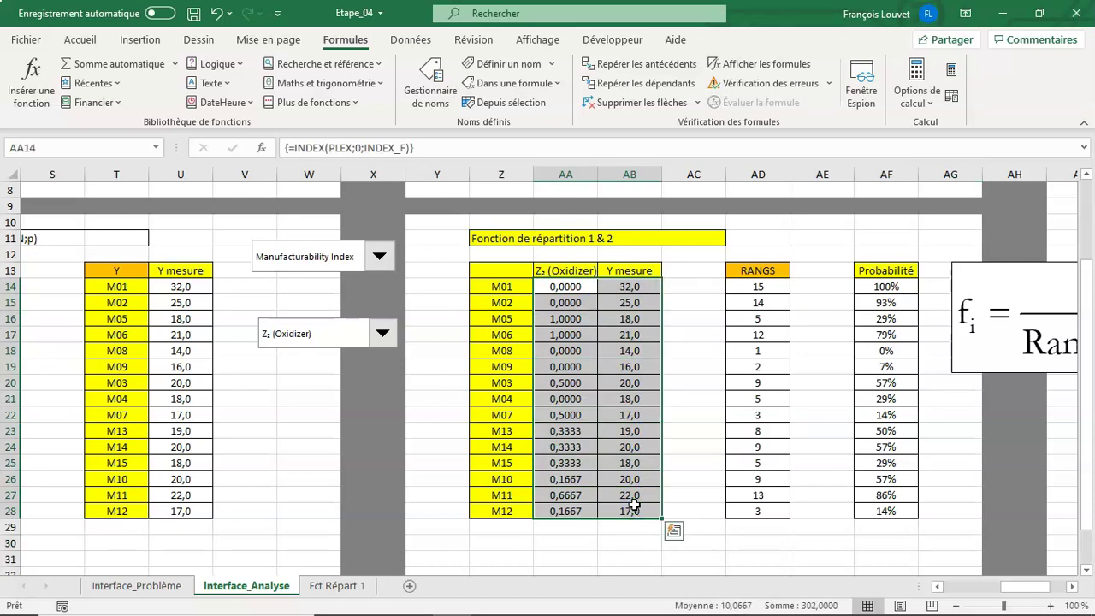
mouse_move(569, 287)
mouse_down()
mouse_move(634, 416)
mouse_move(639, 510)
mouse_up()
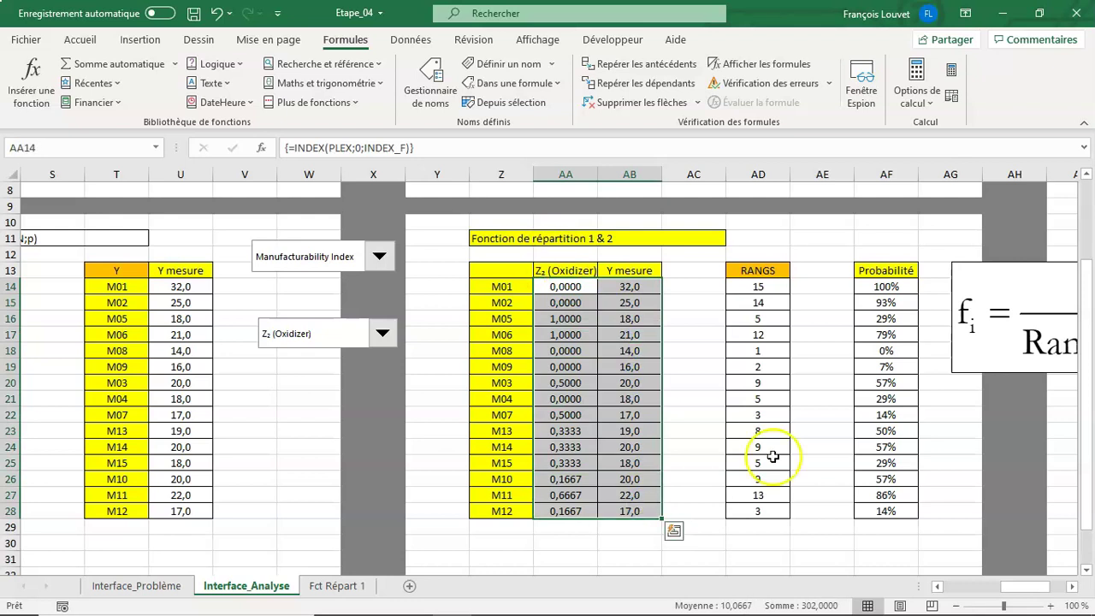
drag(874, 289, 877, 505)
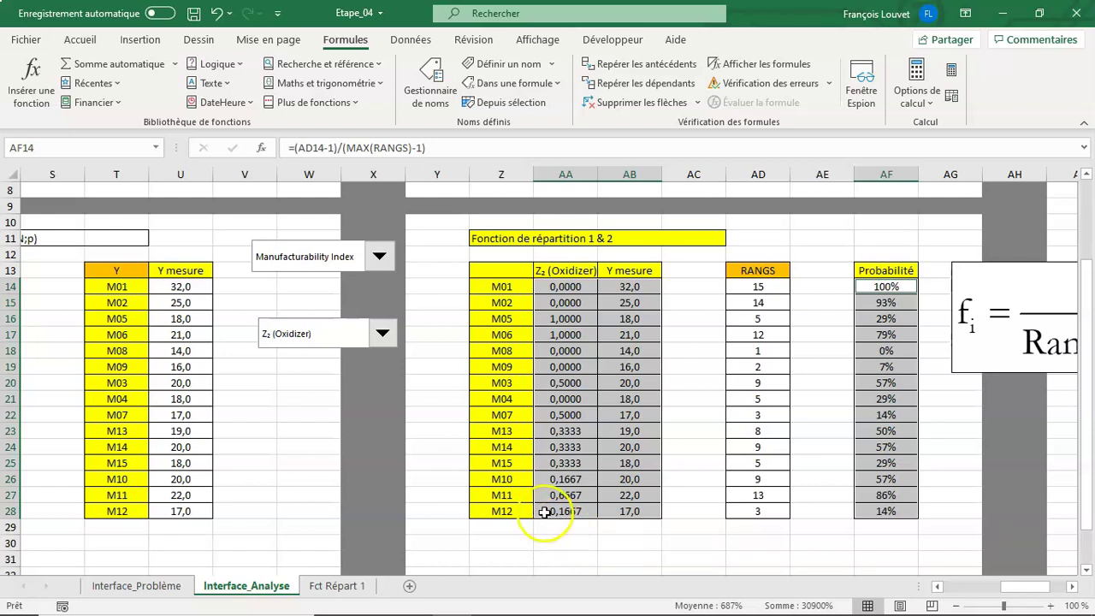
Step: Insert a 3D bubble chart using the second Bulles en 3D layout from the XY scatter family
click(141, 40)
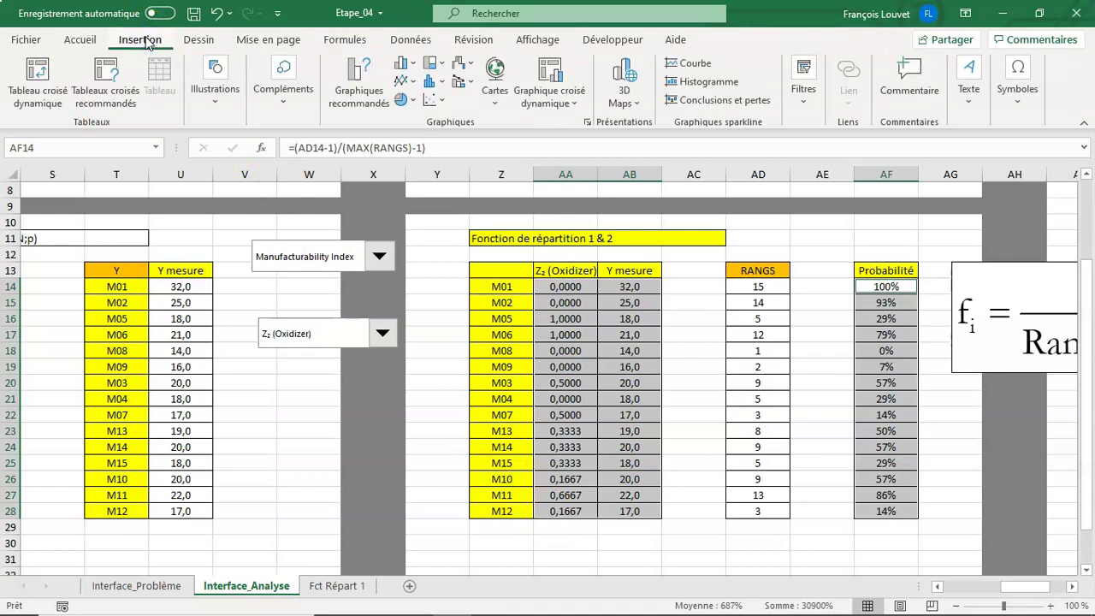
click(588, 124)
click(458, 104)
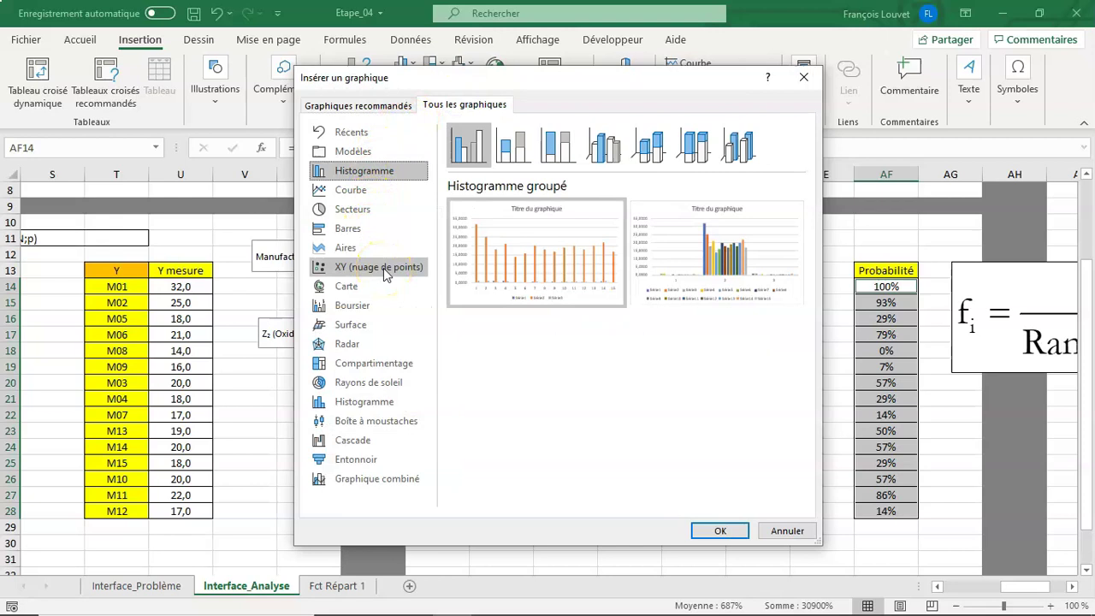
click(385, 267)
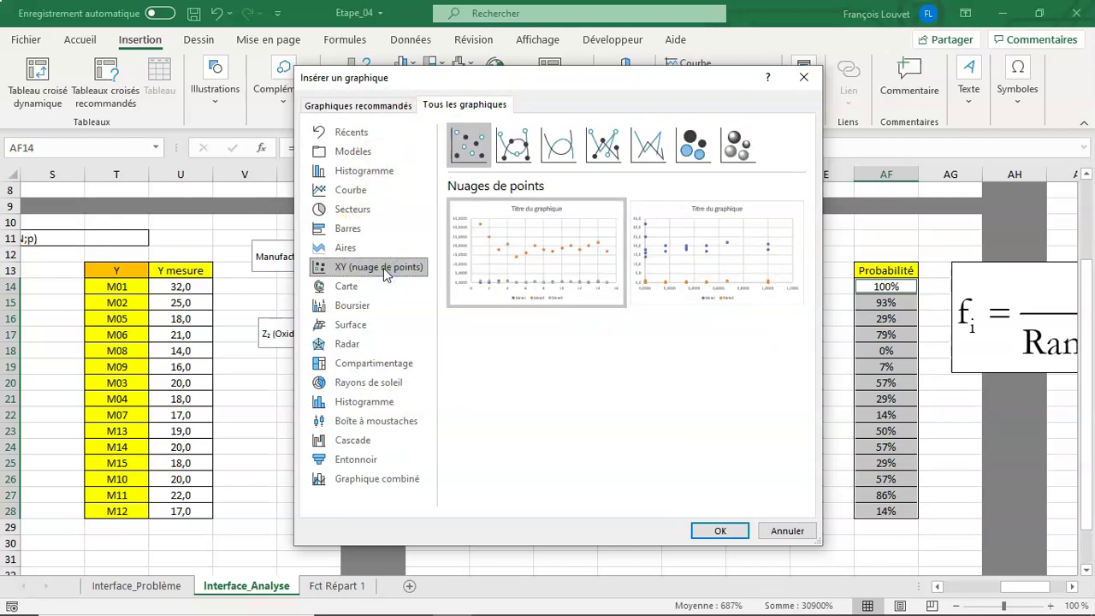
click(725, 148)
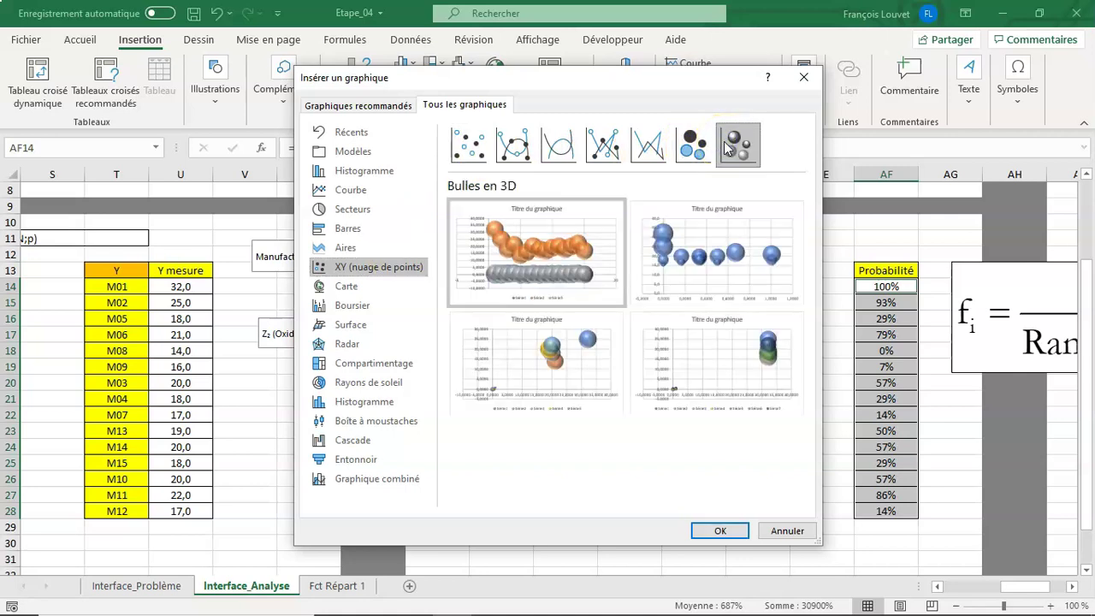
mouse_move(536, 252)
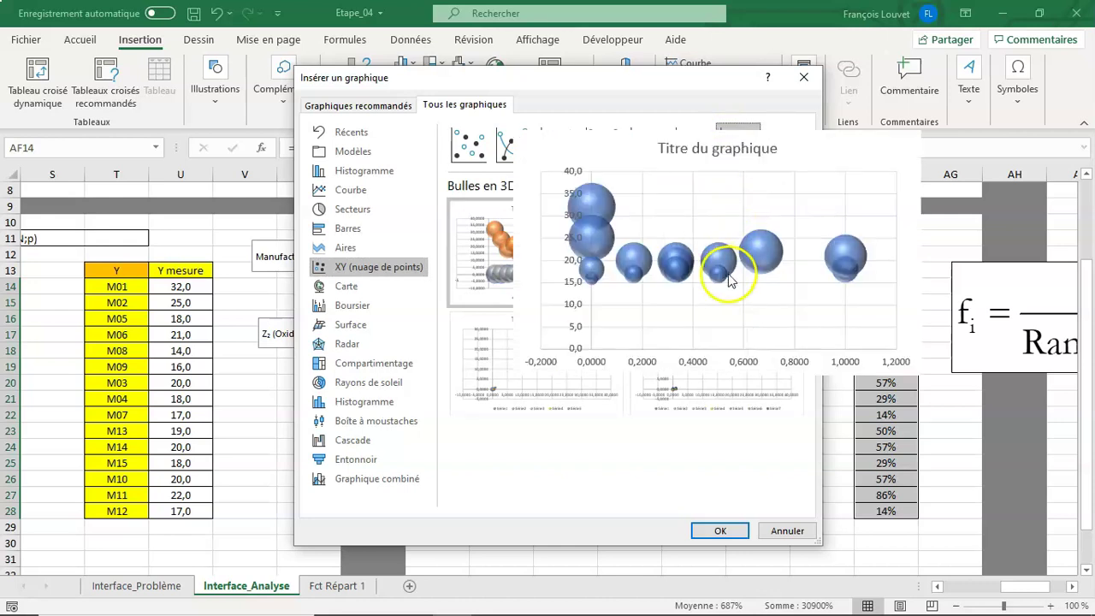
click(744, 259)
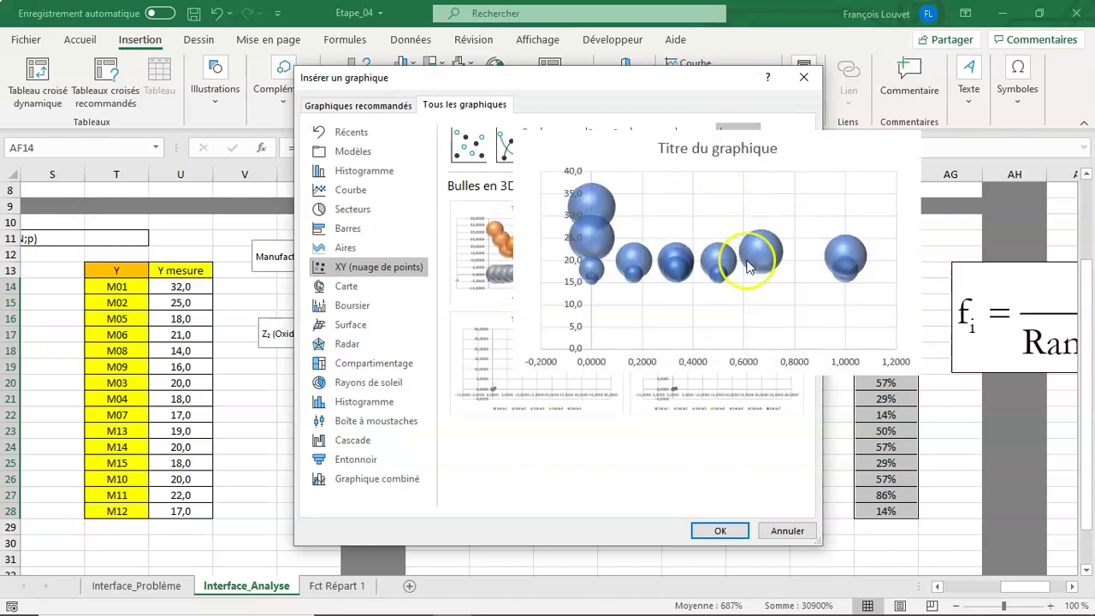
click(710, 531)
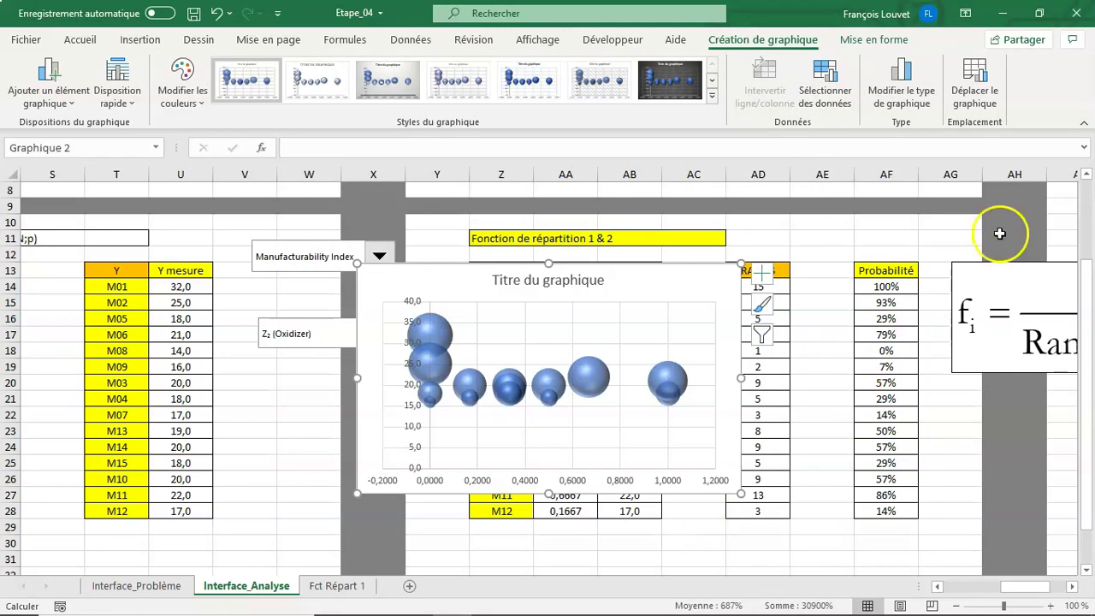
Step: Use Déplacer le graphique to put the bubble chart on a new sheet, Fct Répart 2
click(973, 82)
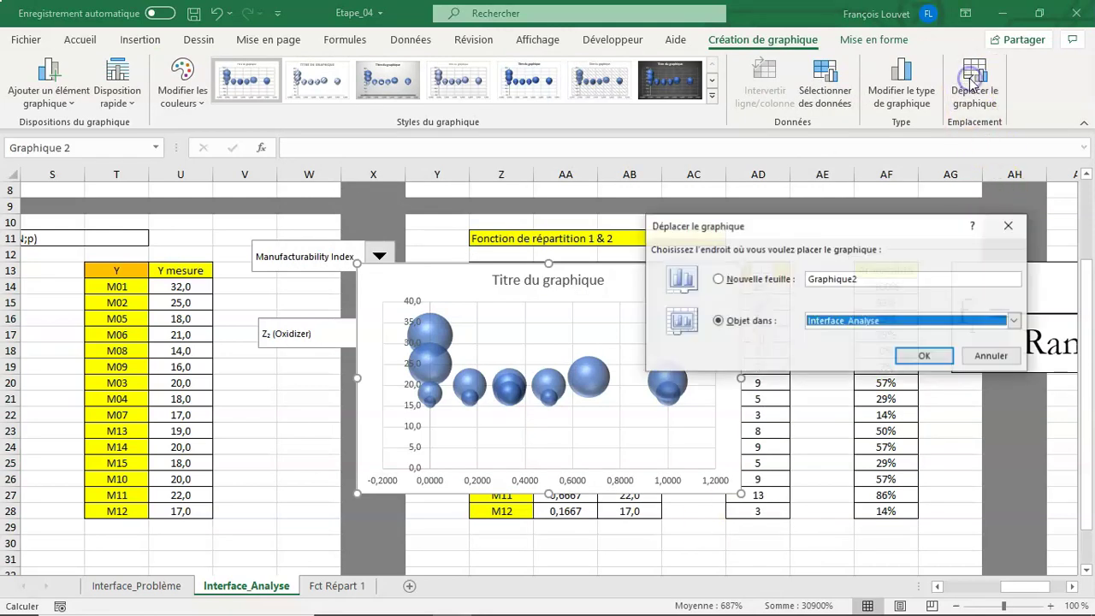
click(758, 282)
text(Fct Répart 2)
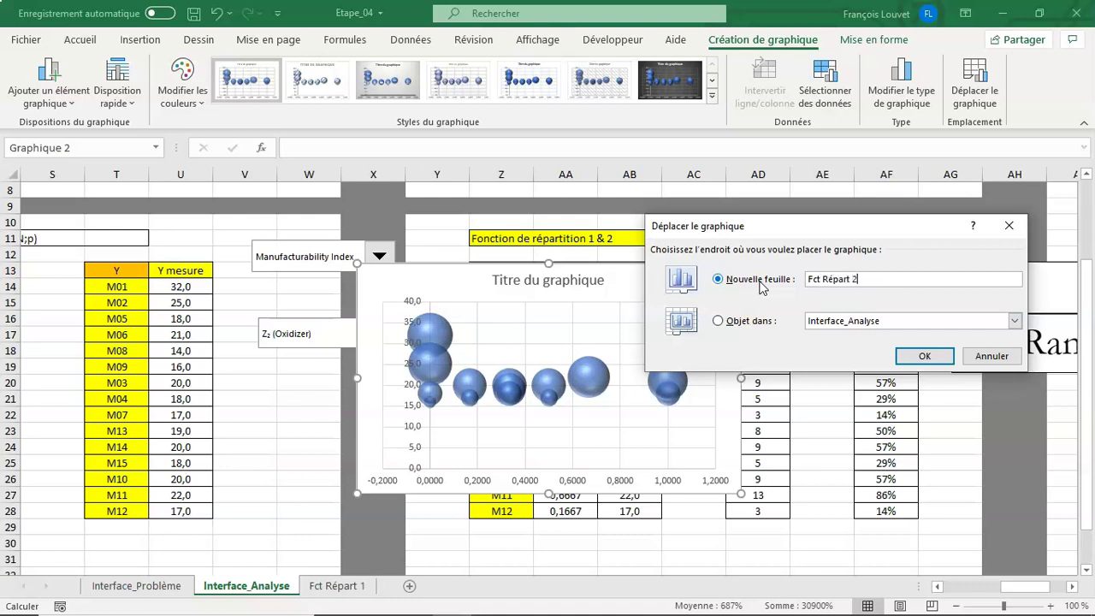
key(Return)
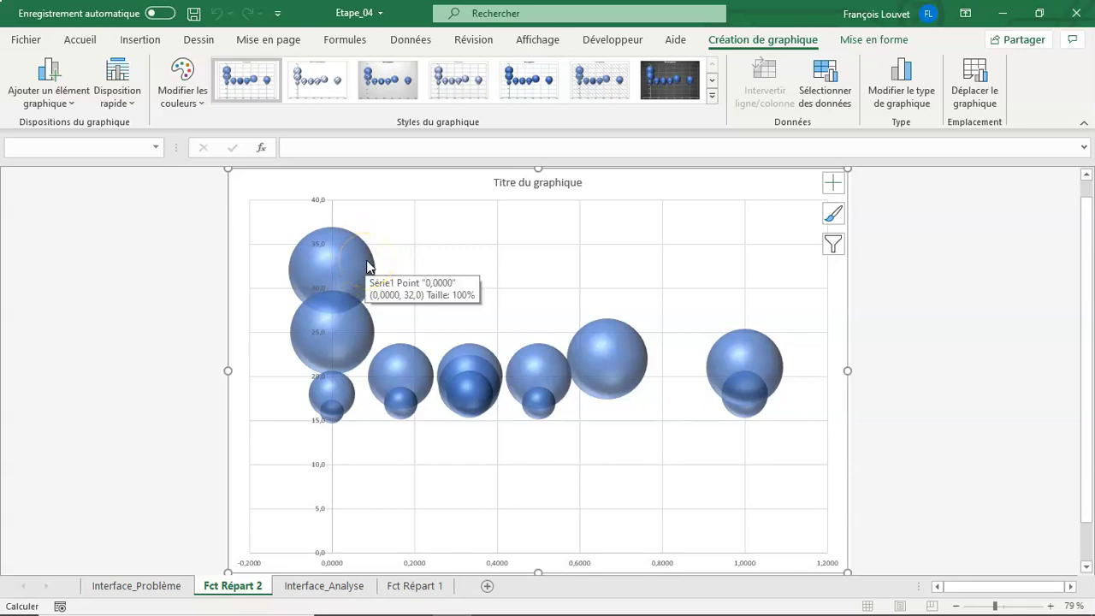
mouse_move(606, 355)
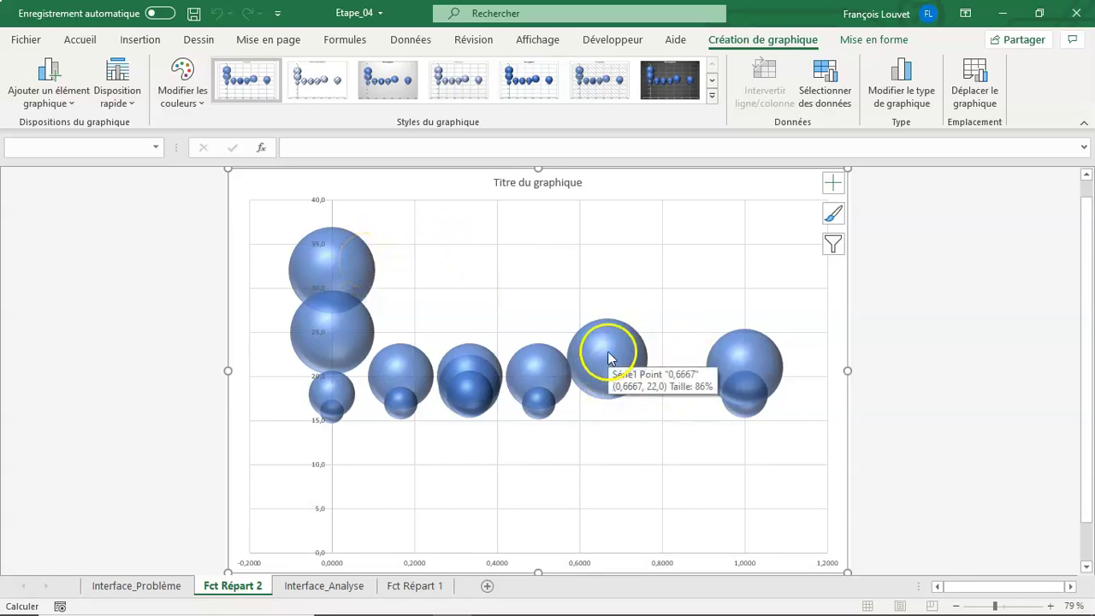
Step: Open Série1's Modifier la série dialog from Sélectionner des données and move it out of the way
click(880, 40)
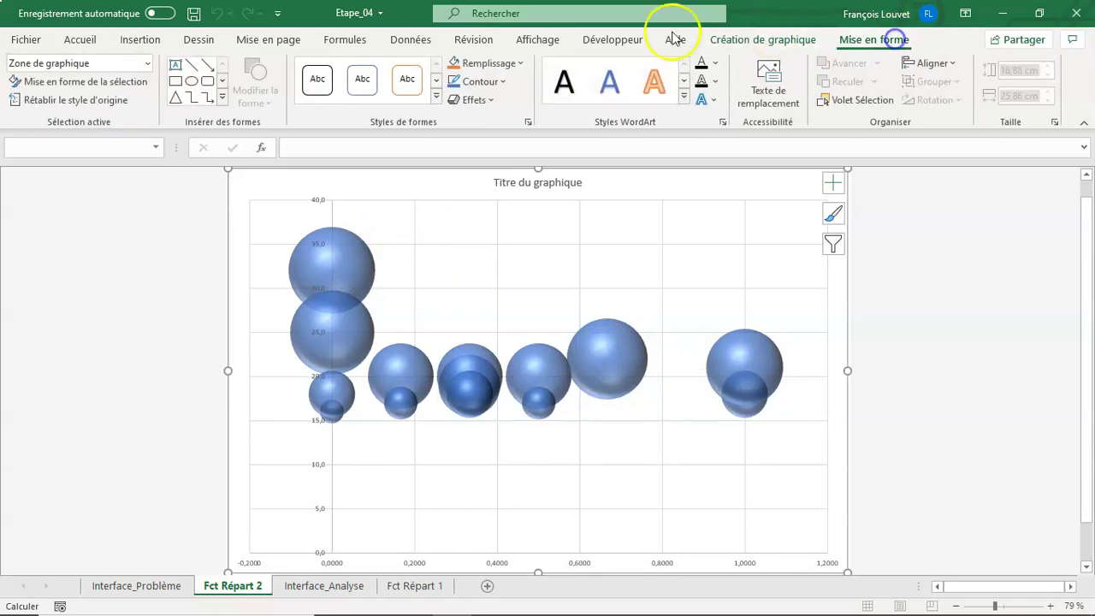
click(147, 63)
click(137, 210)
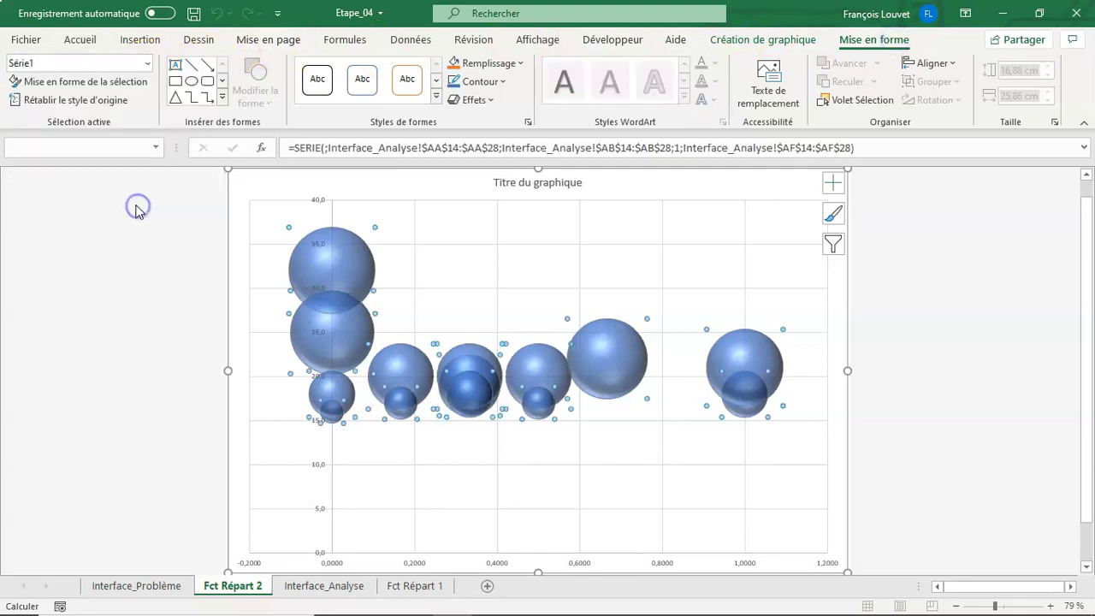
click(761, 40)
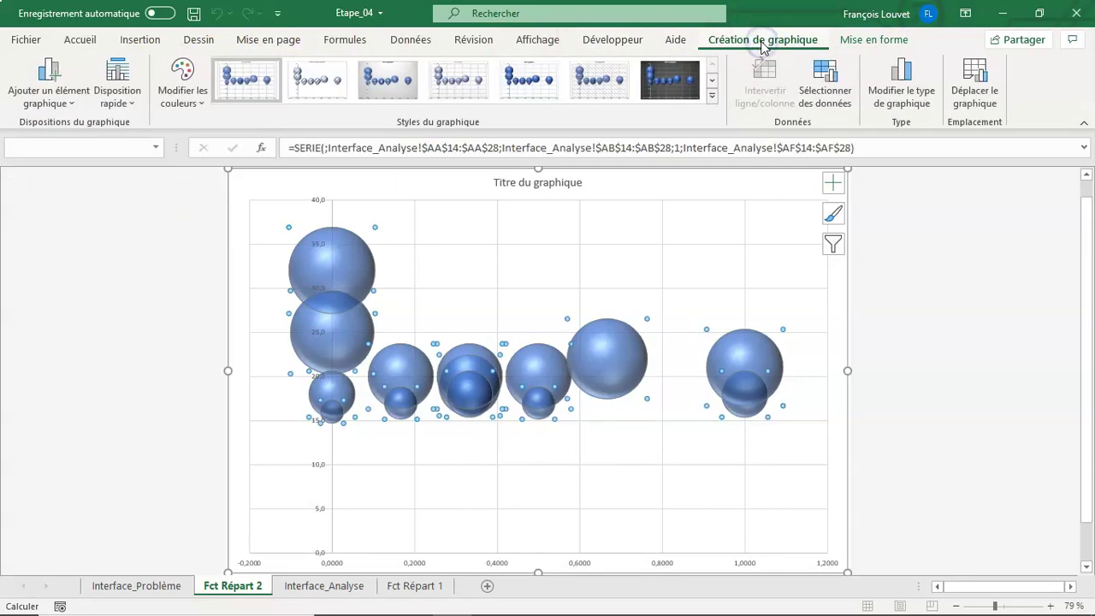
click(828, 86)
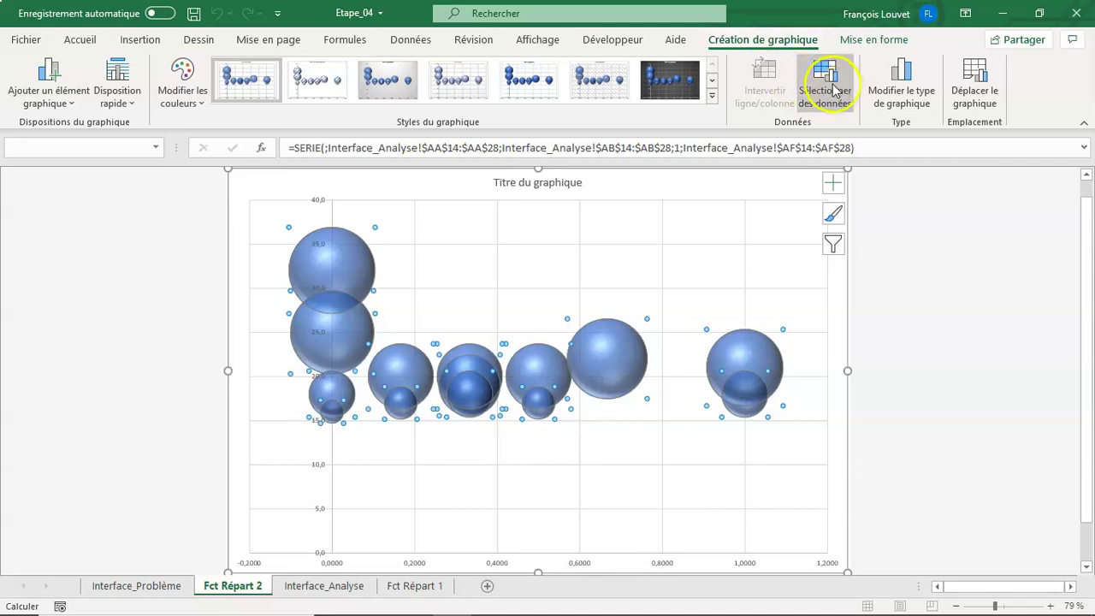
click(834, 90)
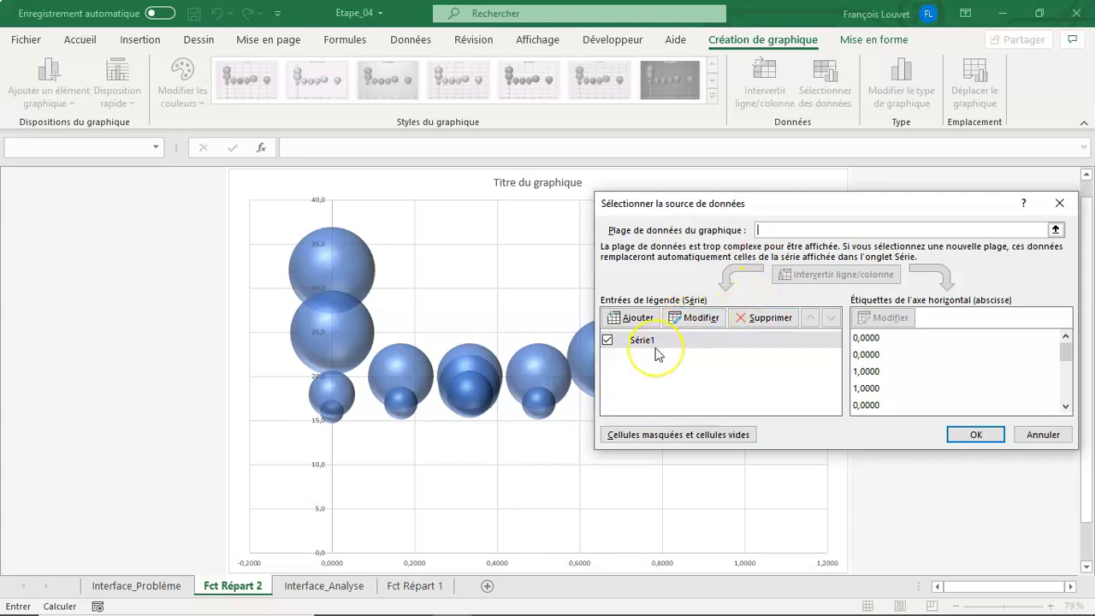
click(693, 318)
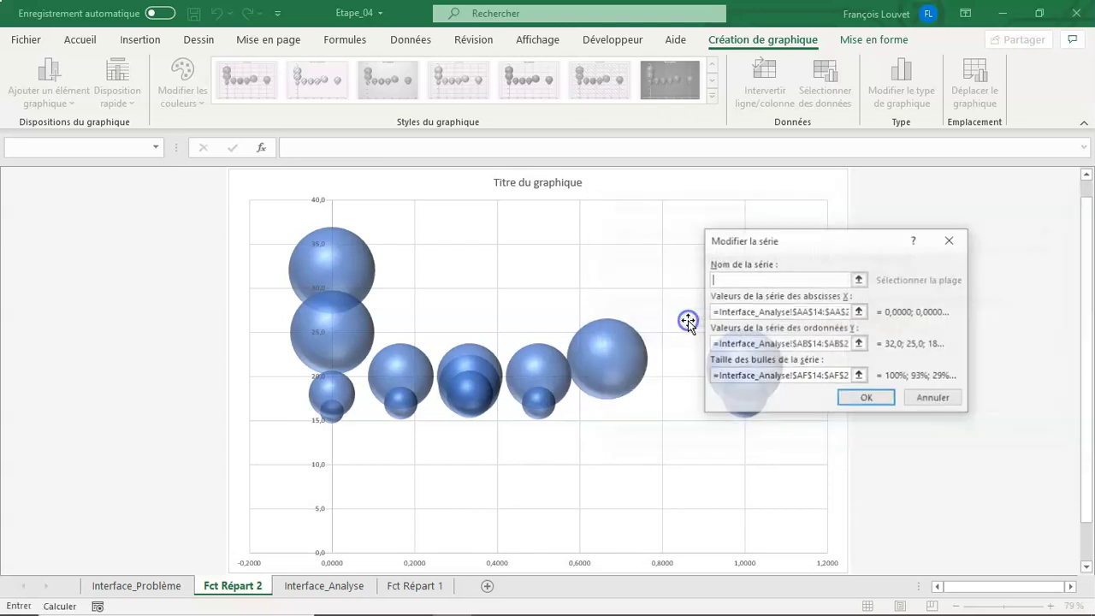
drag(820, 242, 815, 143)
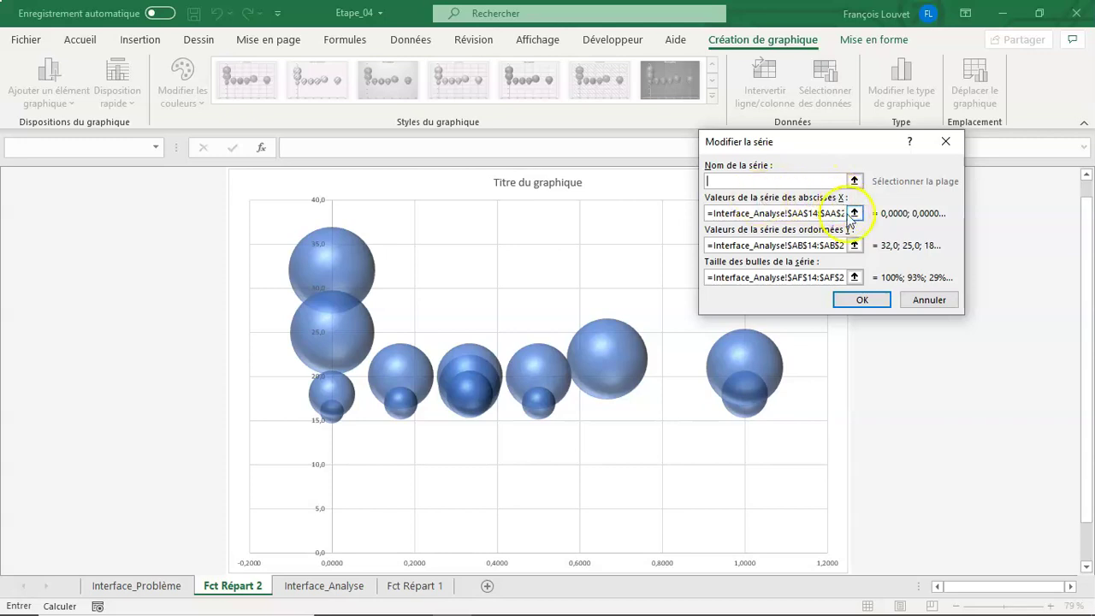
Step: Set Série1's X values to AB14:AB28, Y values to AF14:AF28 and bubble sizes to AA14:AA28
click(853, 213)
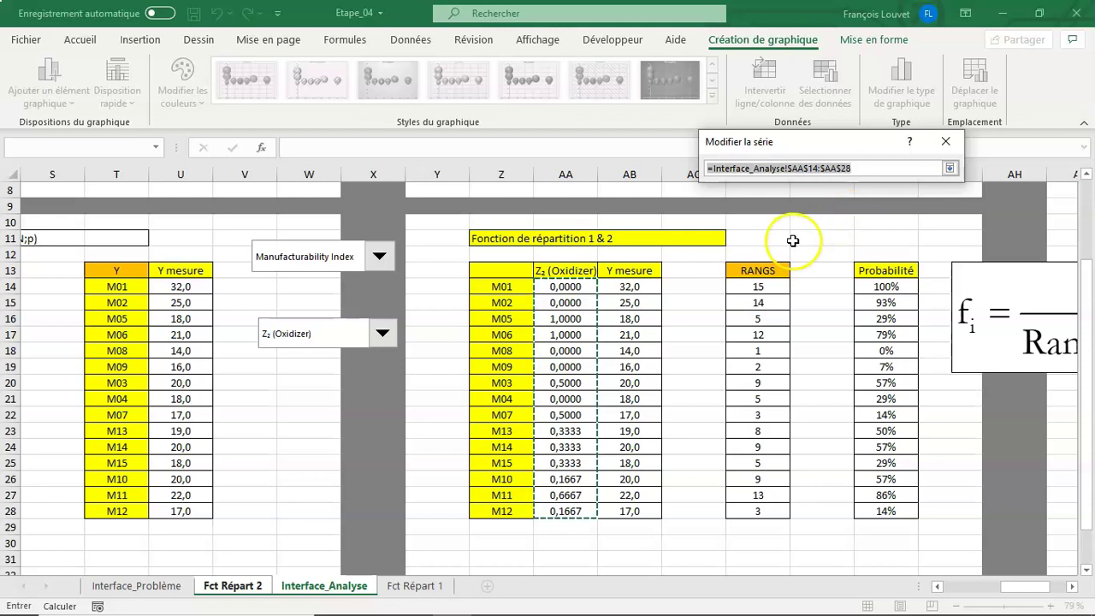
mouse_move(629, 288)
mouse_down()
mouse_move(606, 375)
mouse_move(614, 506)
mouse_up()
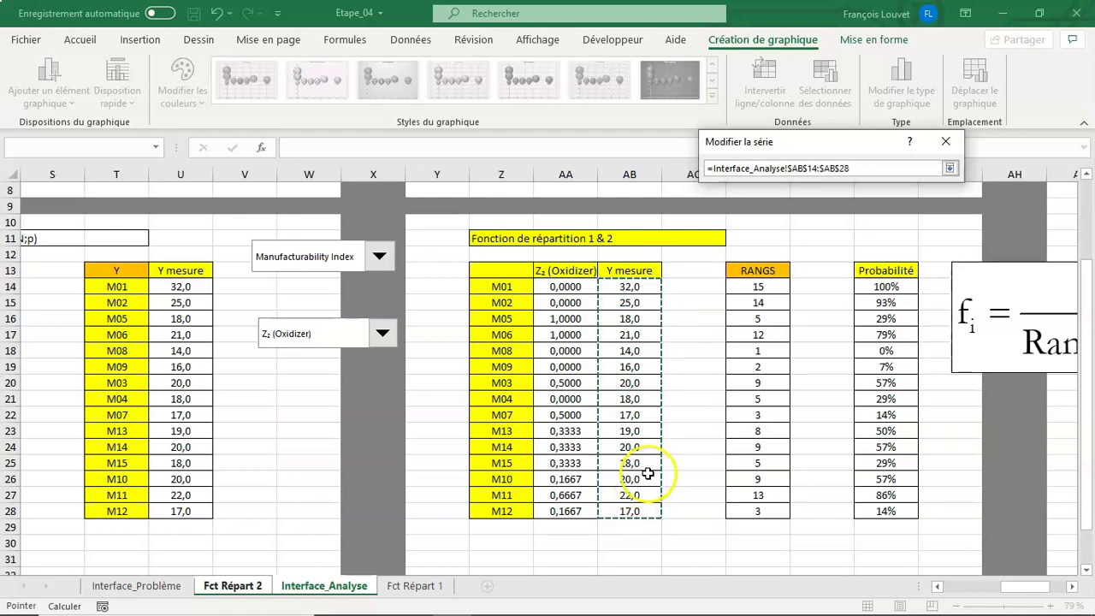
key(Return)
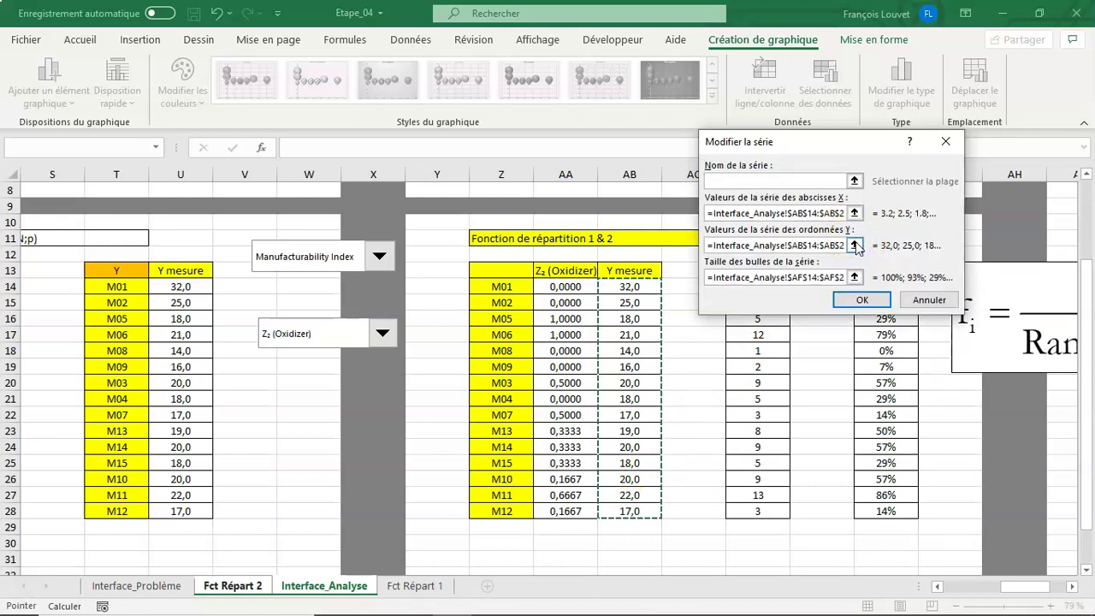
click(856, 246)
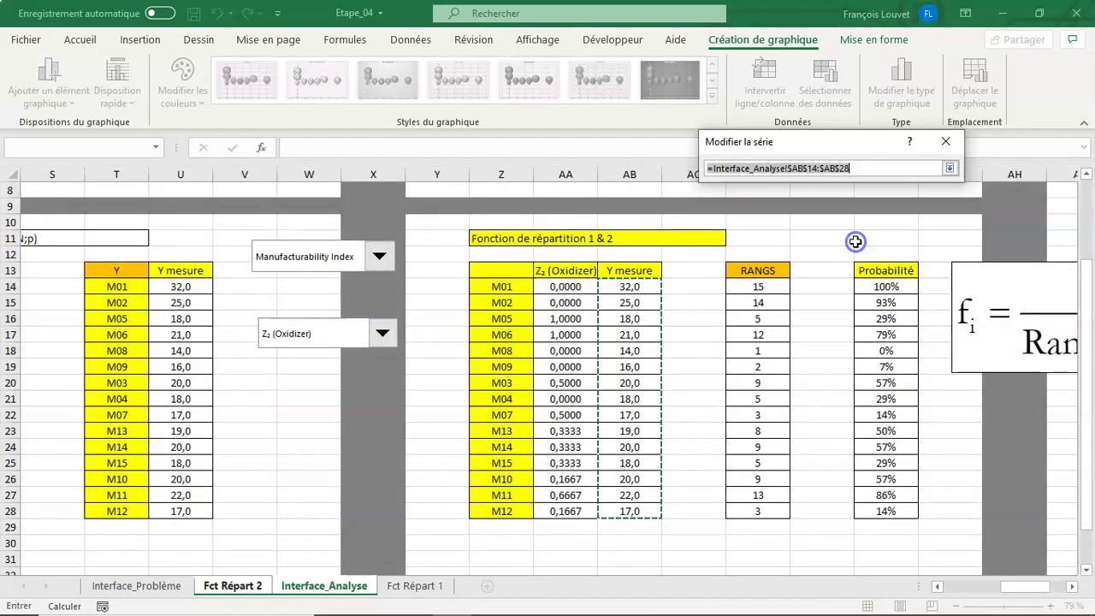
drag(893, 287, 904, 508)
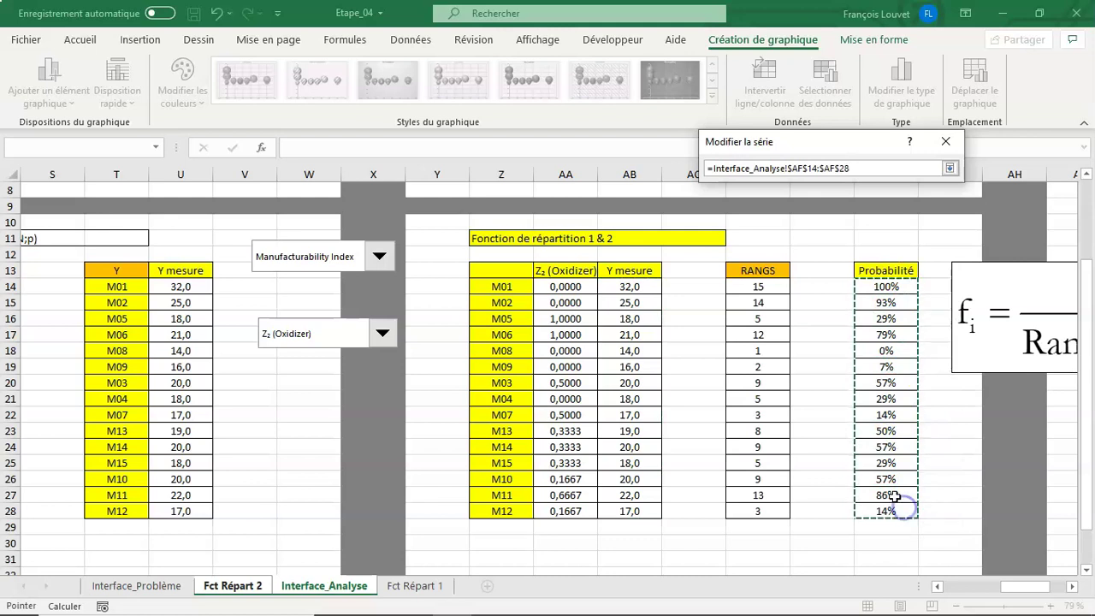
key(Return)
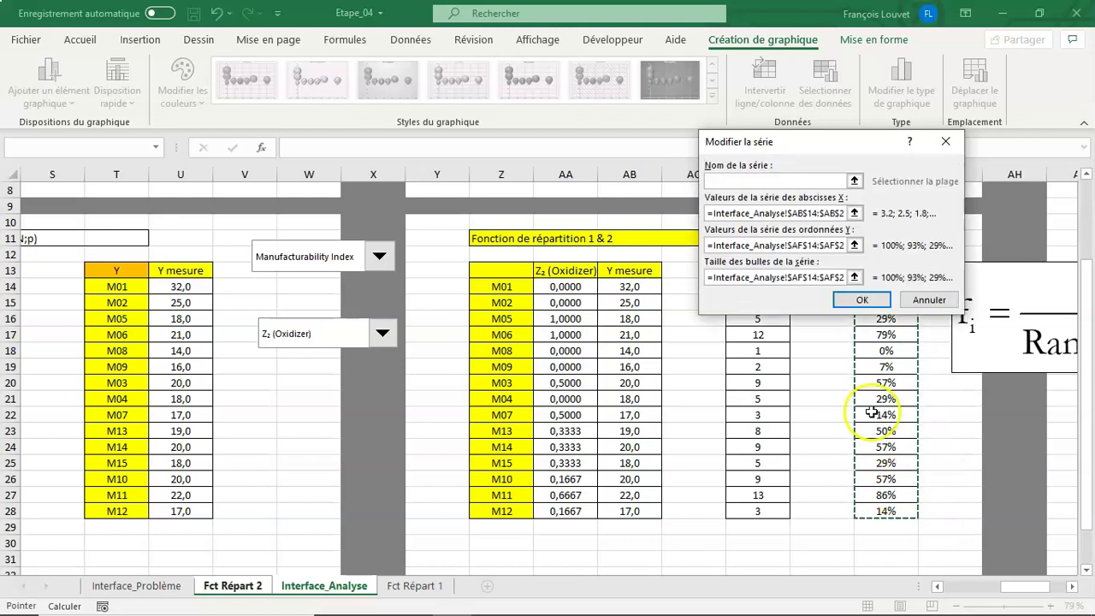
click(853, 279)
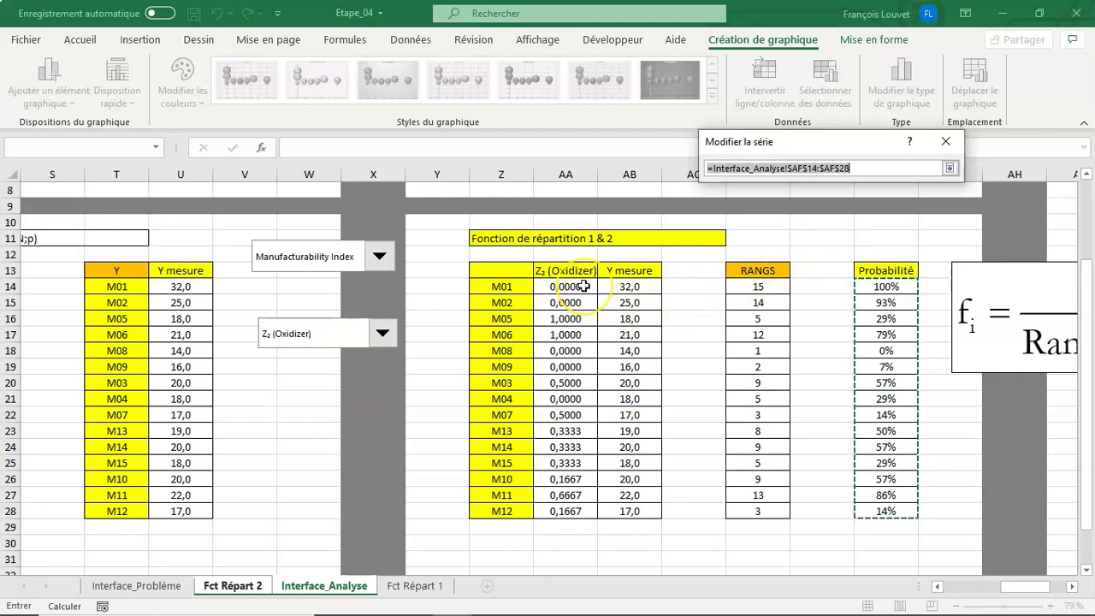
mouse_move(584, 287)
mouse_down()
mouse_move(580, 399)
mouse_move(558, 511)
mouse_up()
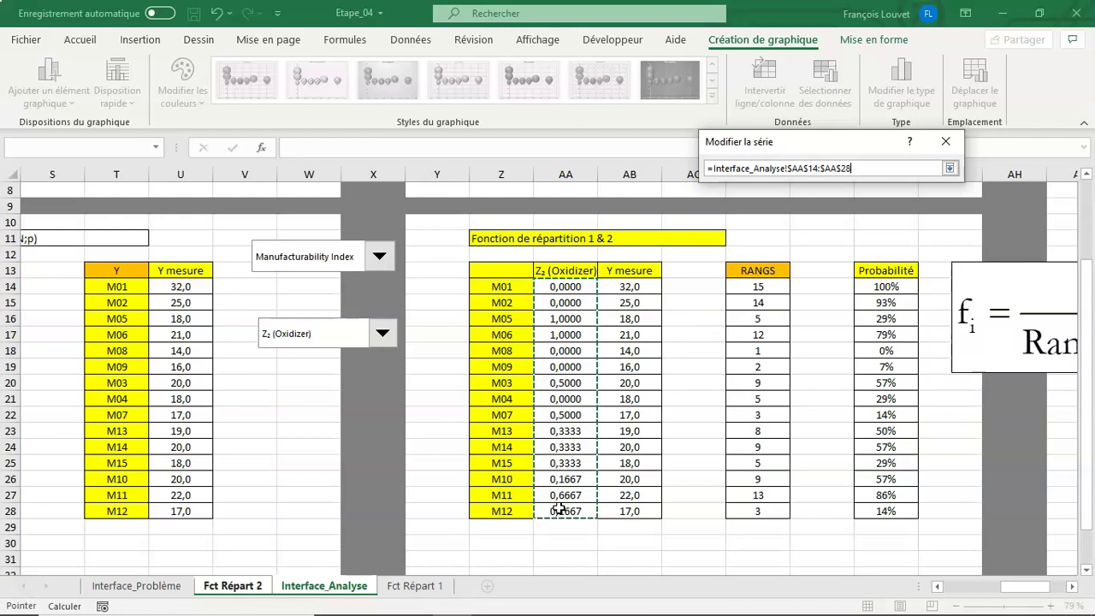
key(Return)
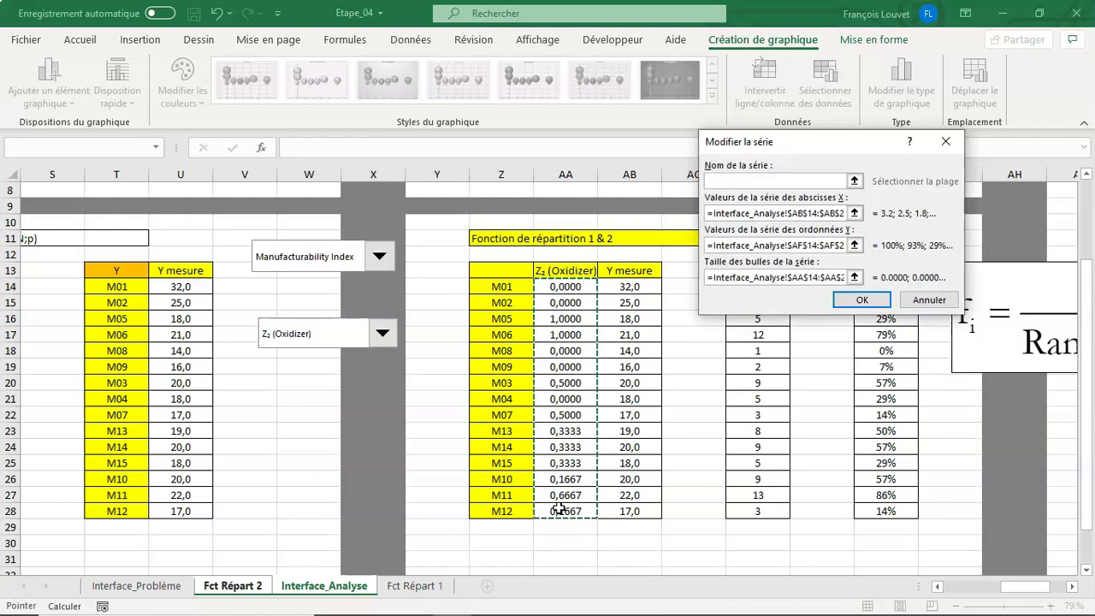
click(861, 299)
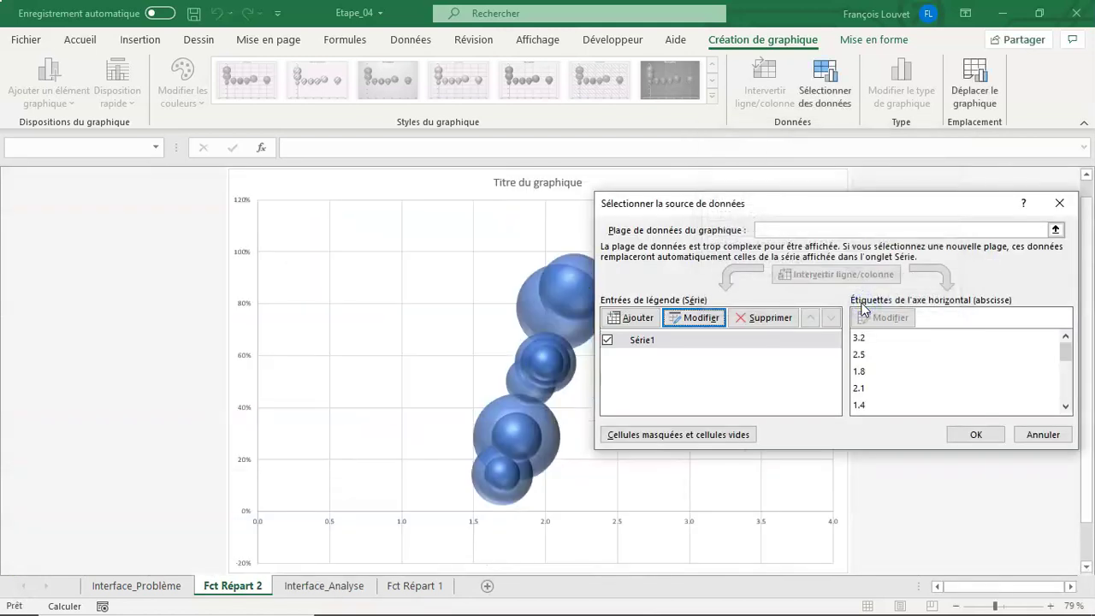
Step: Close the data dialog and set the chart area's outline to Aucun trait
click(975, 434)
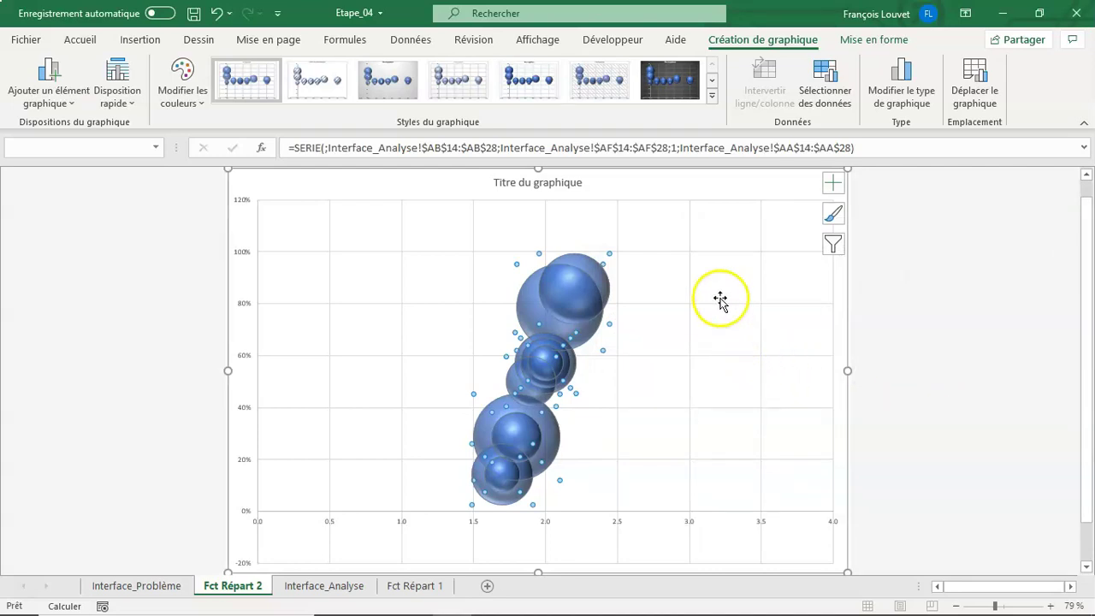
click(695, 183)
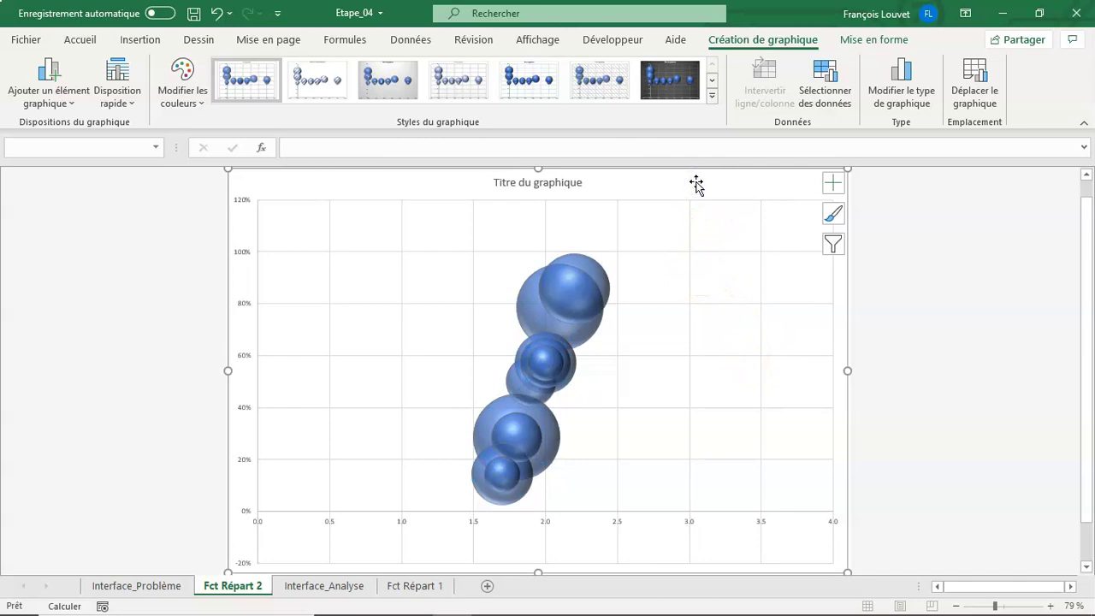
click(881, 41)
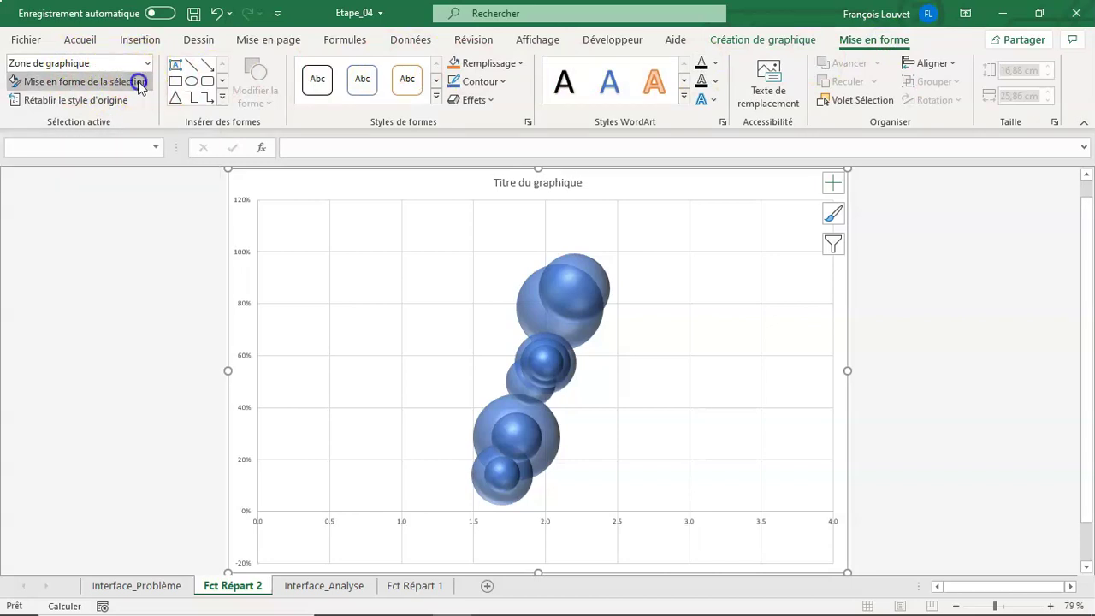
click(137, 81)
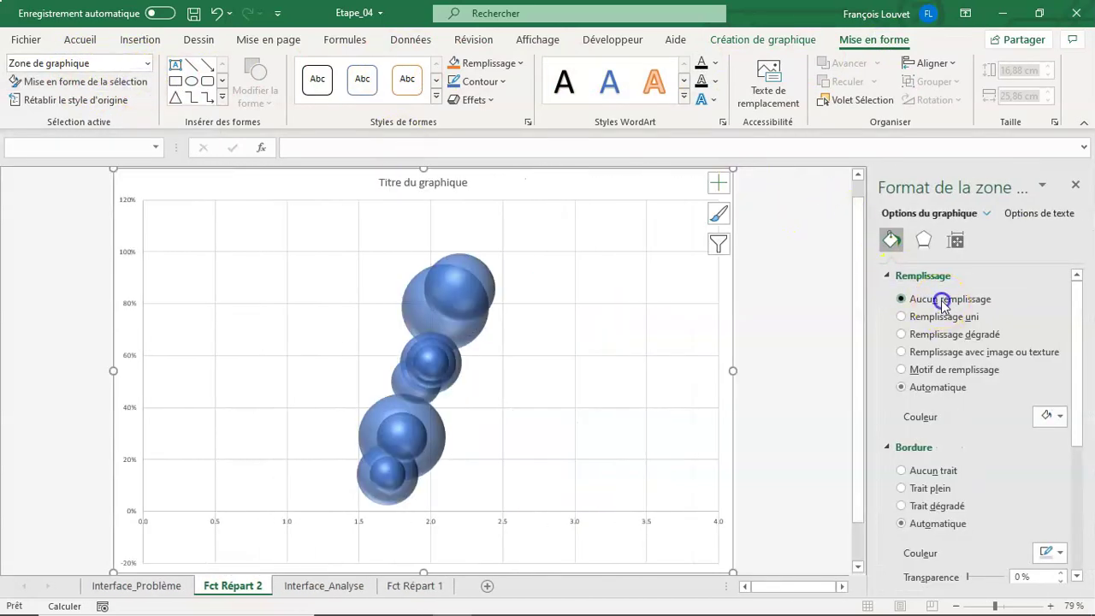
click(940, 456)
click(932, 438)
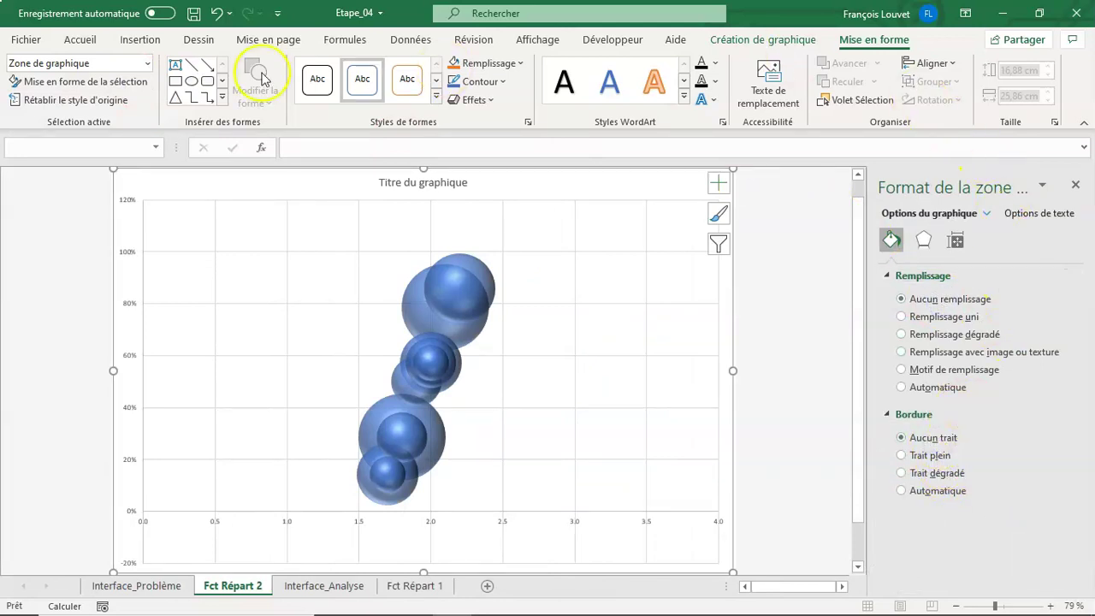
Step: Give the plot area (Zone de traçage) a Trait plein solid border
click(147, 63)
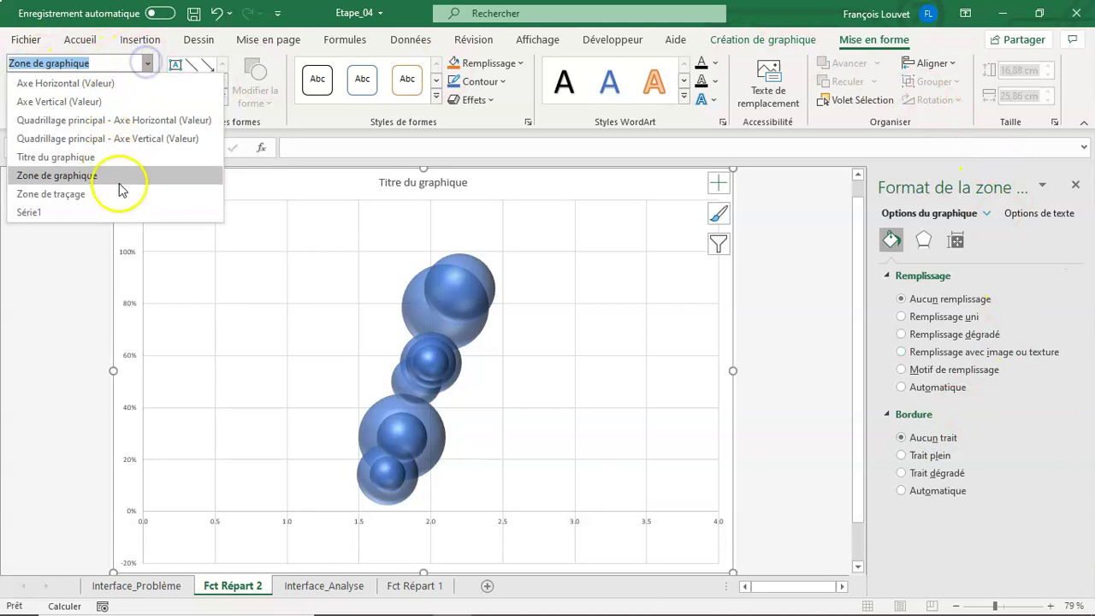
click(123, 195)
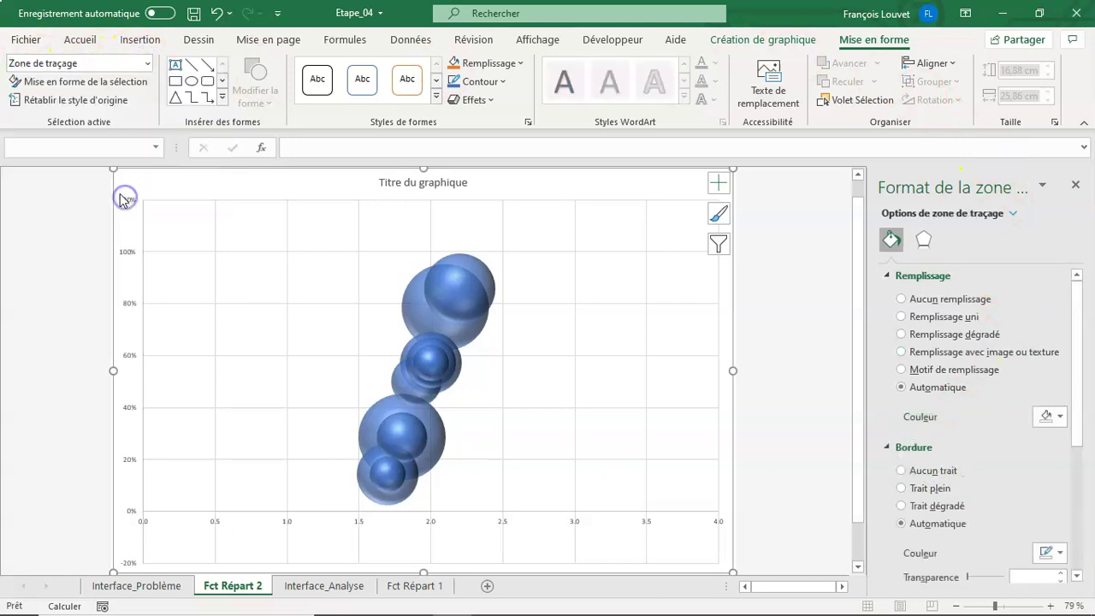
click(886, 275)
click(932, 338)
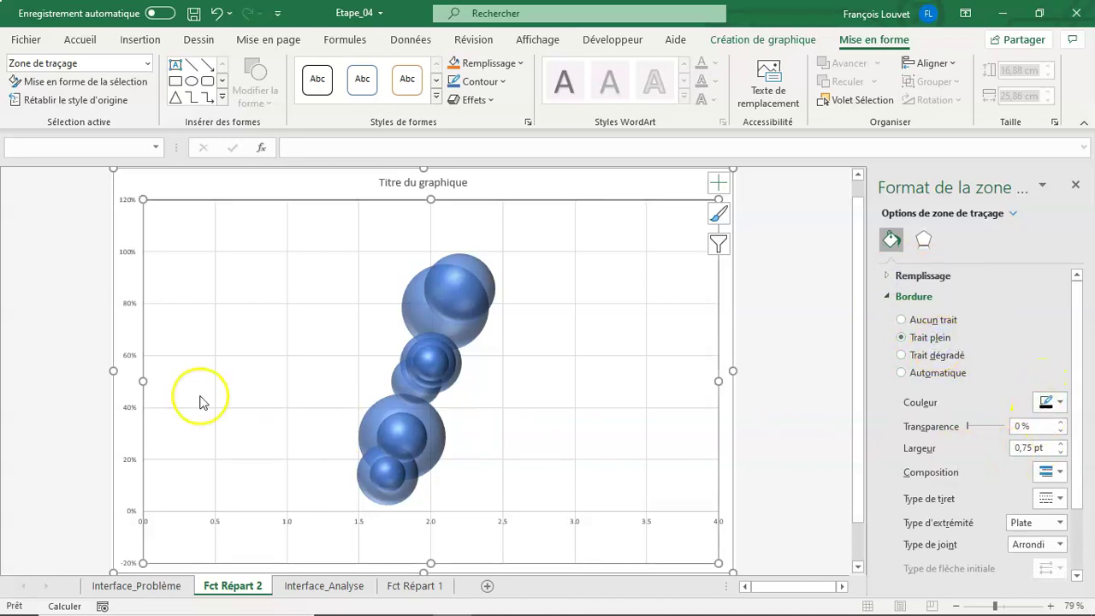
click(147, 65)
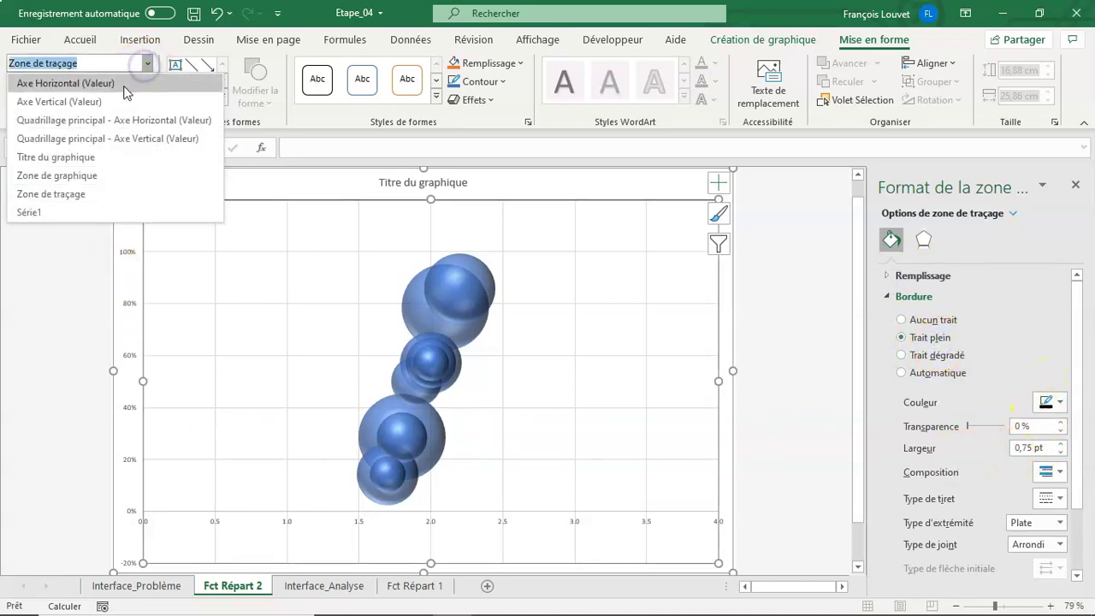
Step: Give the vertical axis a solid line
click(117, 102)
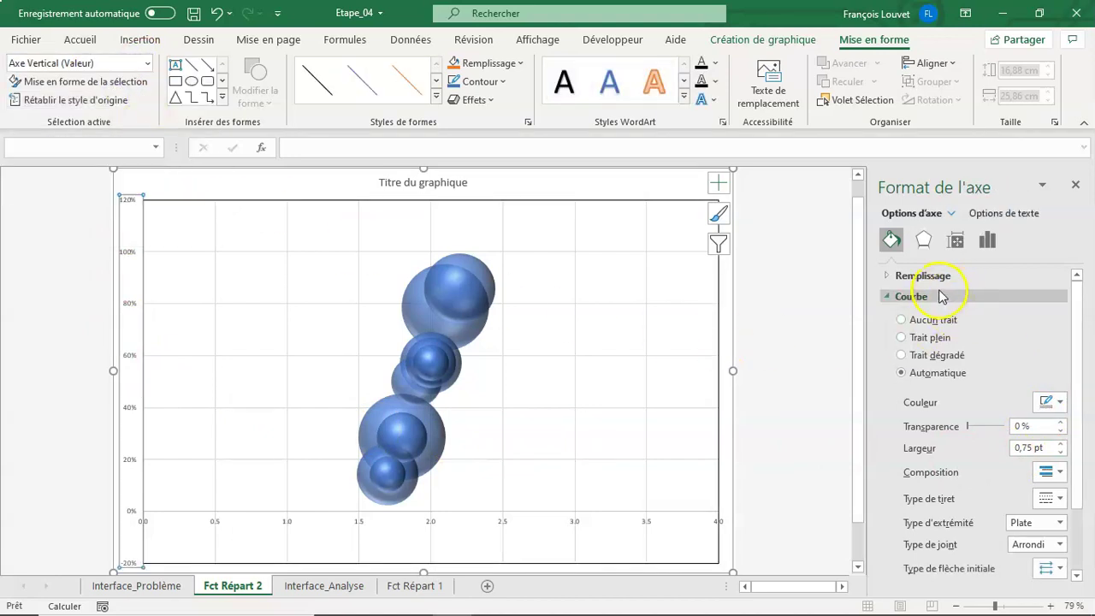
click(894, 277)
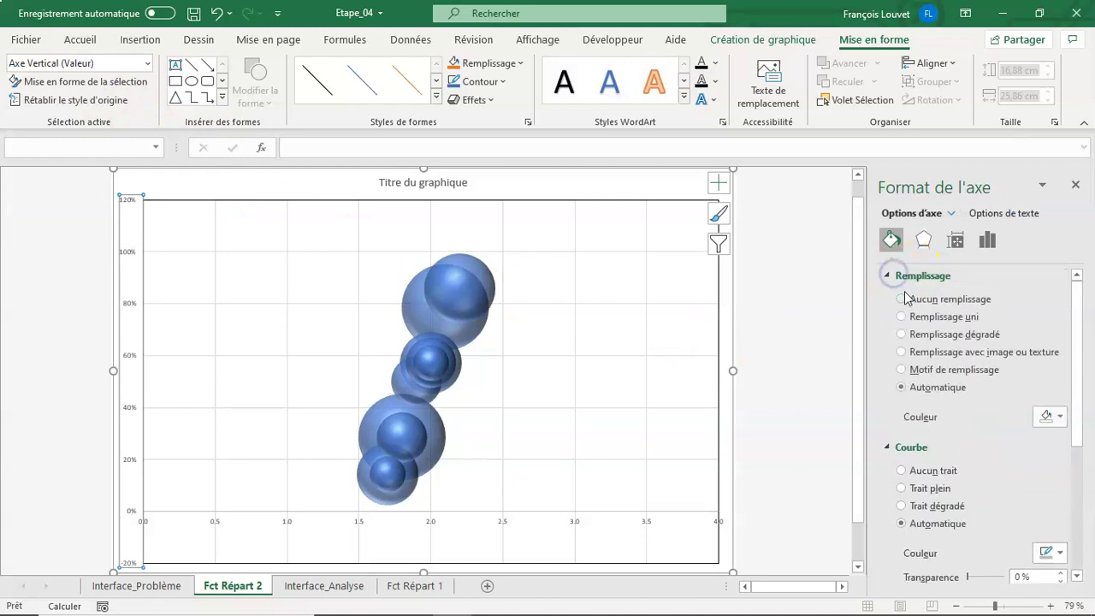
click(893, 276)
click(929, 337)
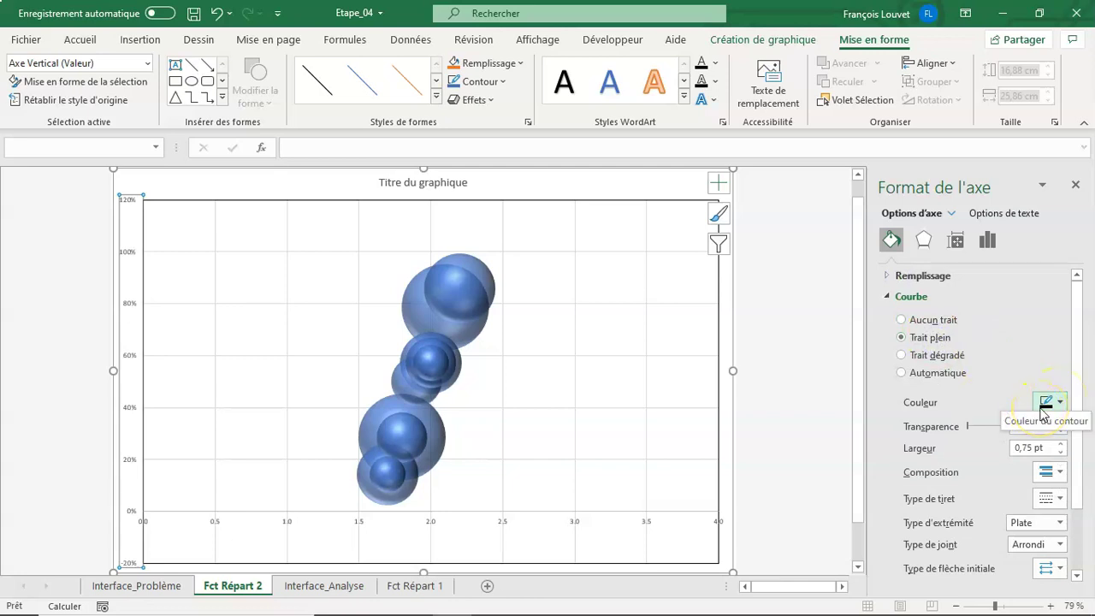
click(888, 296)
Step: Set the vertical axis bounds to minimum 0 and maximum 1, with a major unit of 0,25
click(987, 242)
click(947, 276)
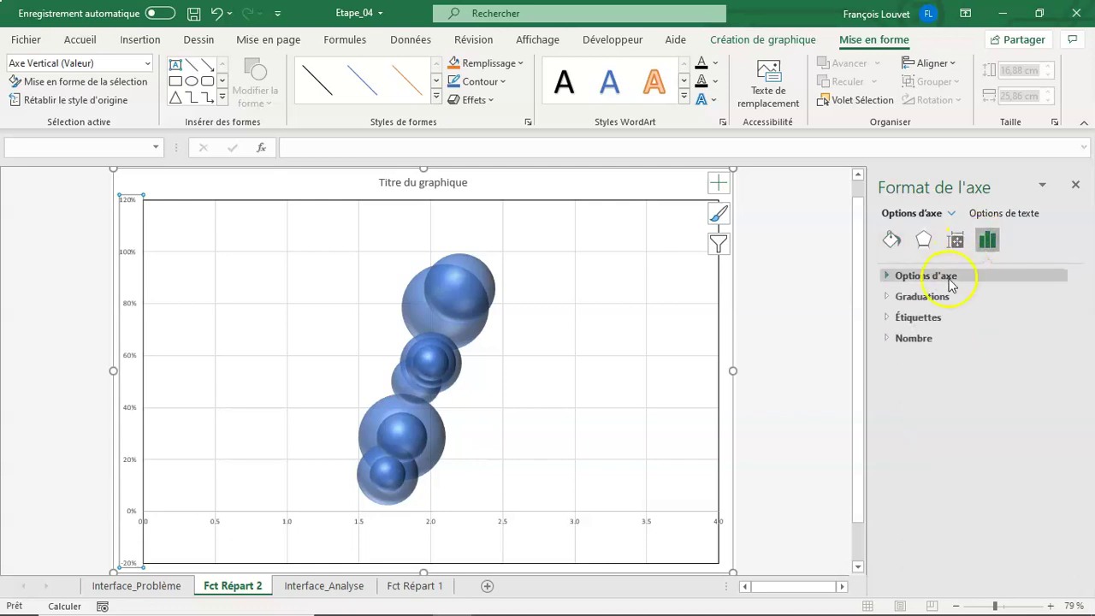
double_click(974, 313)
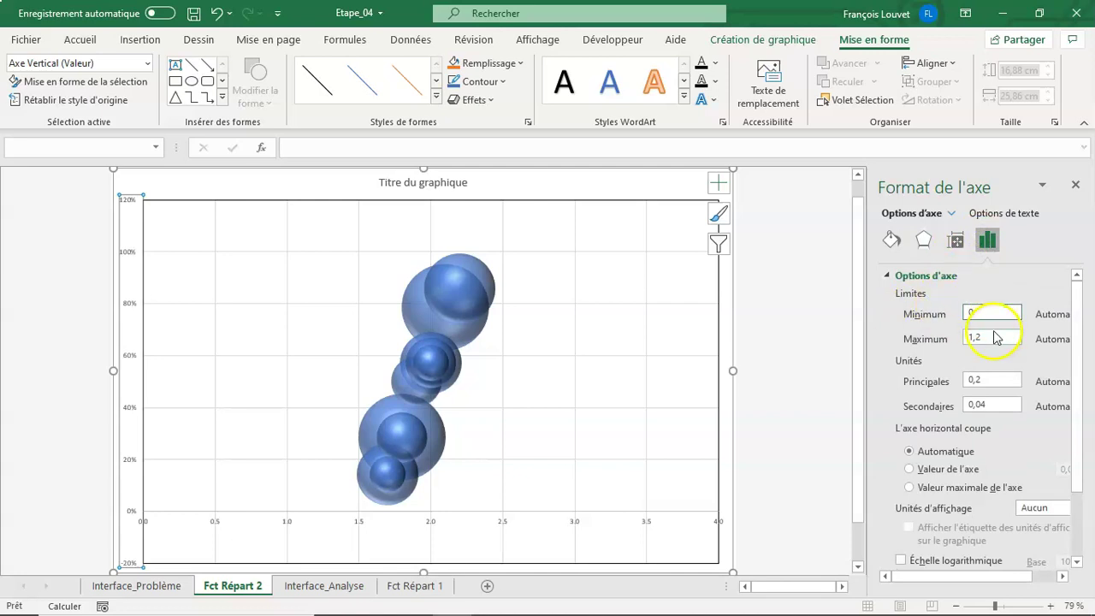
click(941, 340)
key(Return)
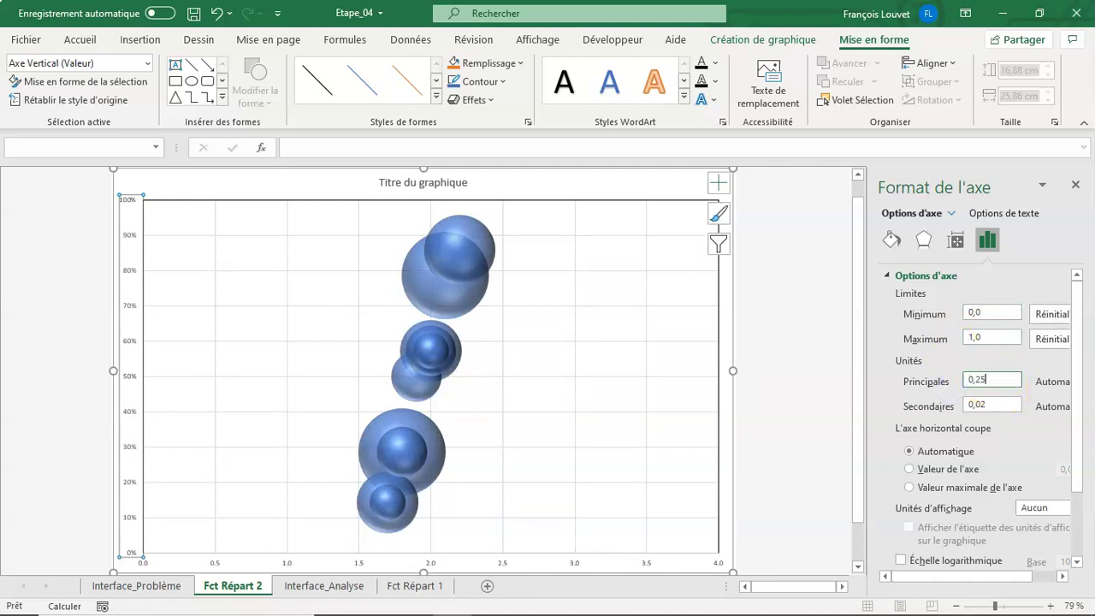
key(Return)
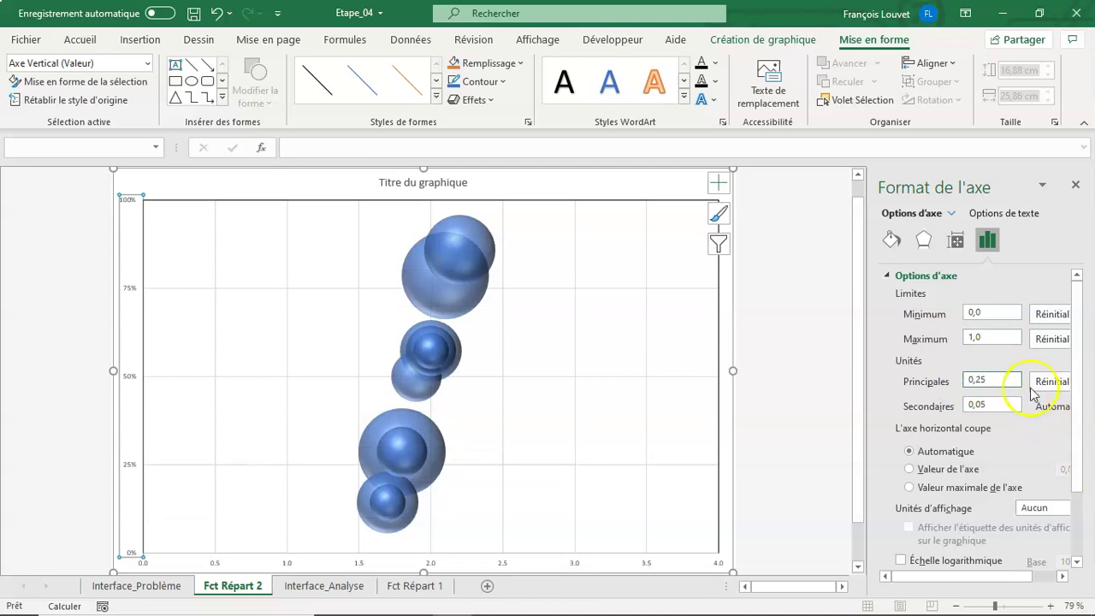
click(890, 277)
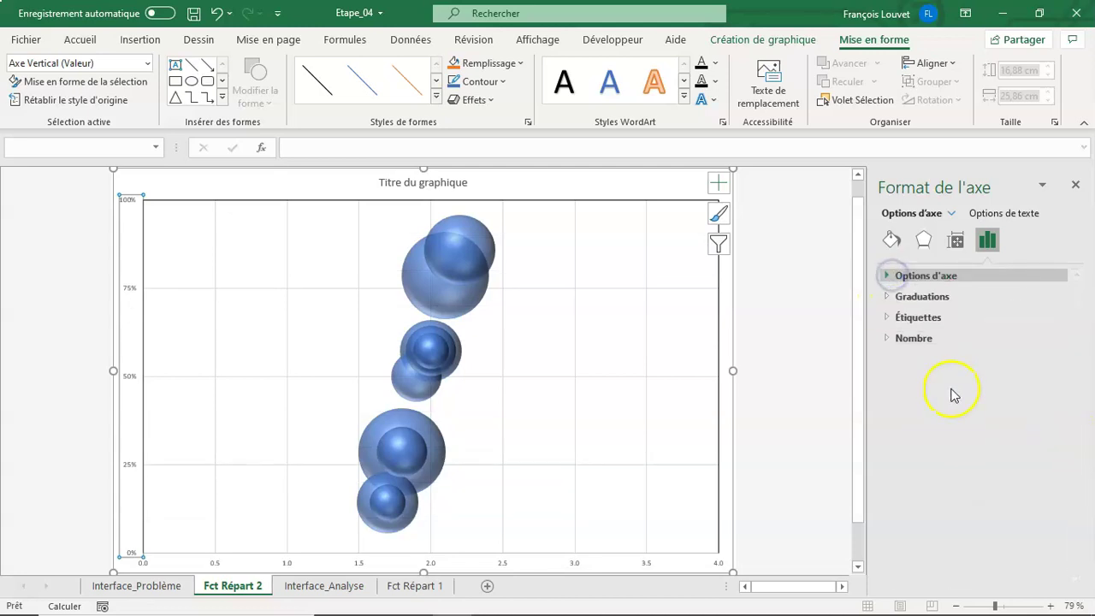
Step: Set the vertical axis major ticks to À l'extérieur and minor ticks to À l'intérieur
click(922, 296)
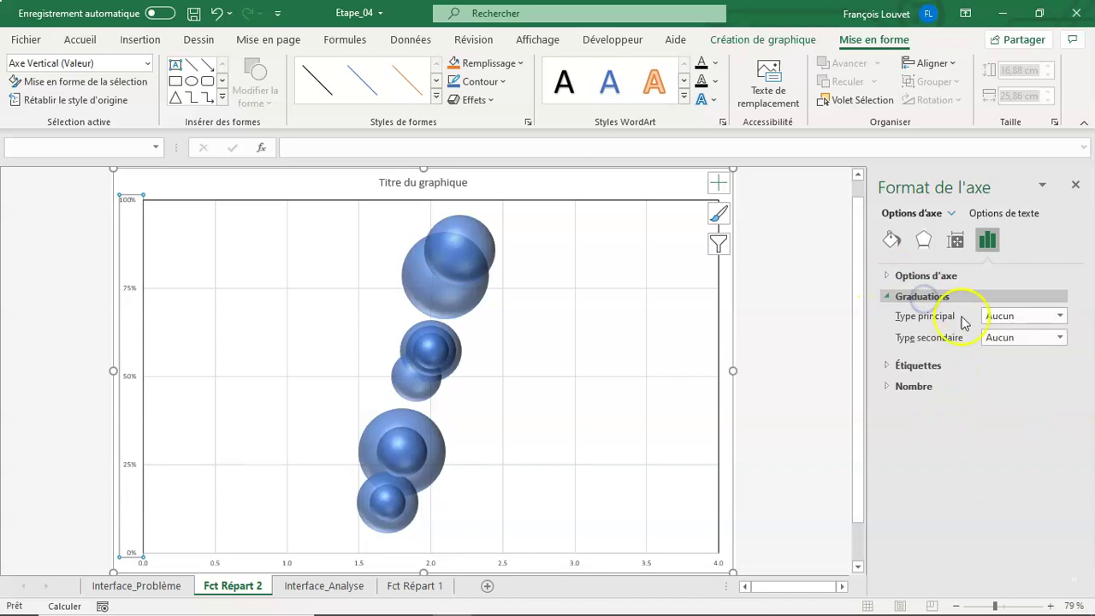
click(996, 316)
click(1008, 363)
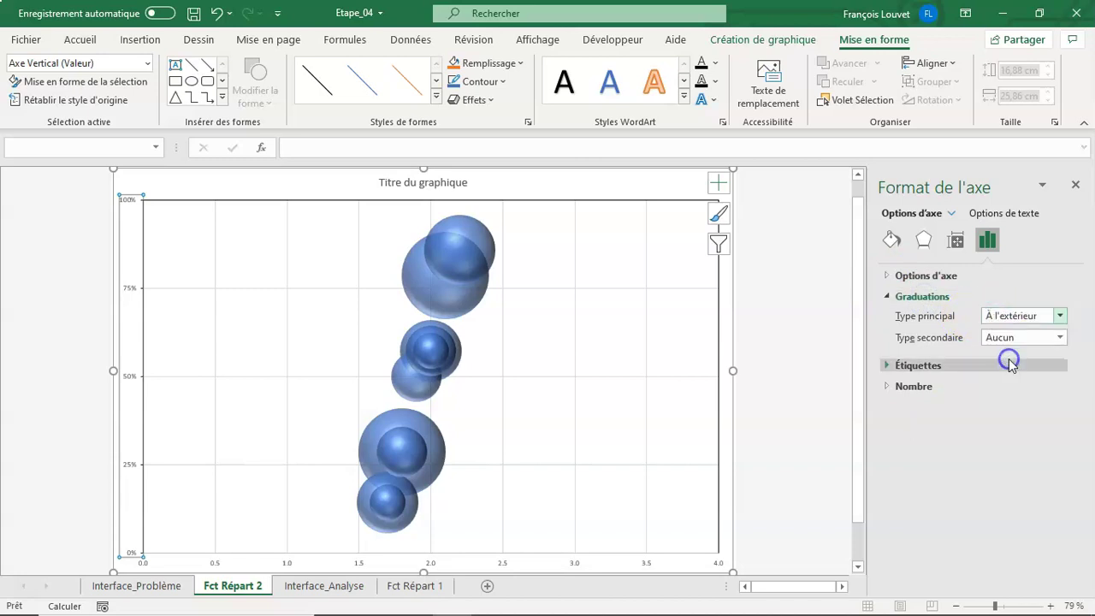
click(999, 337)
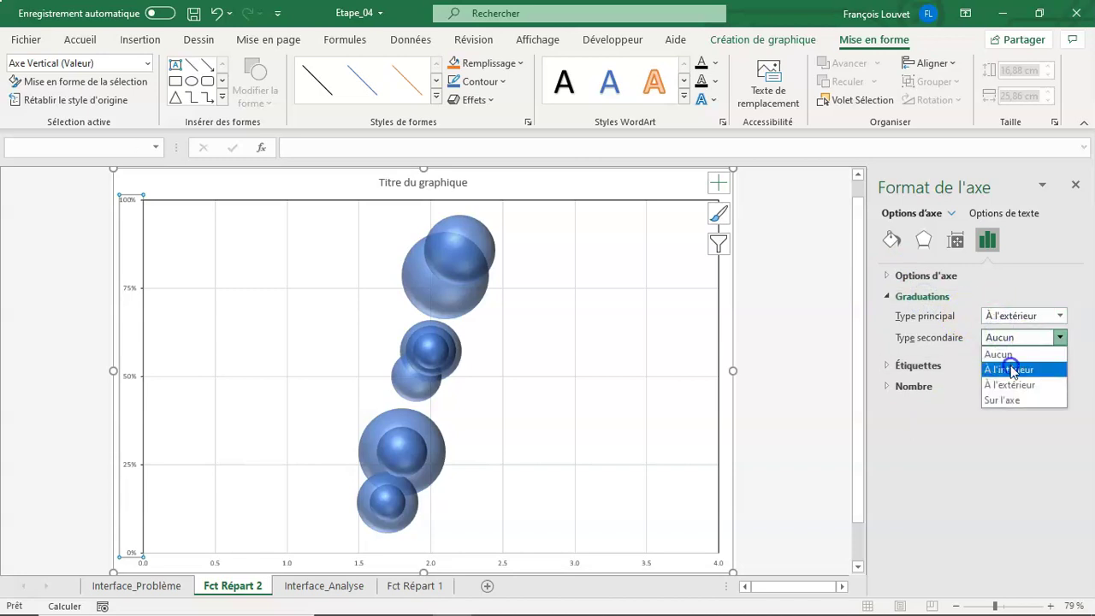
click(1011, 370)
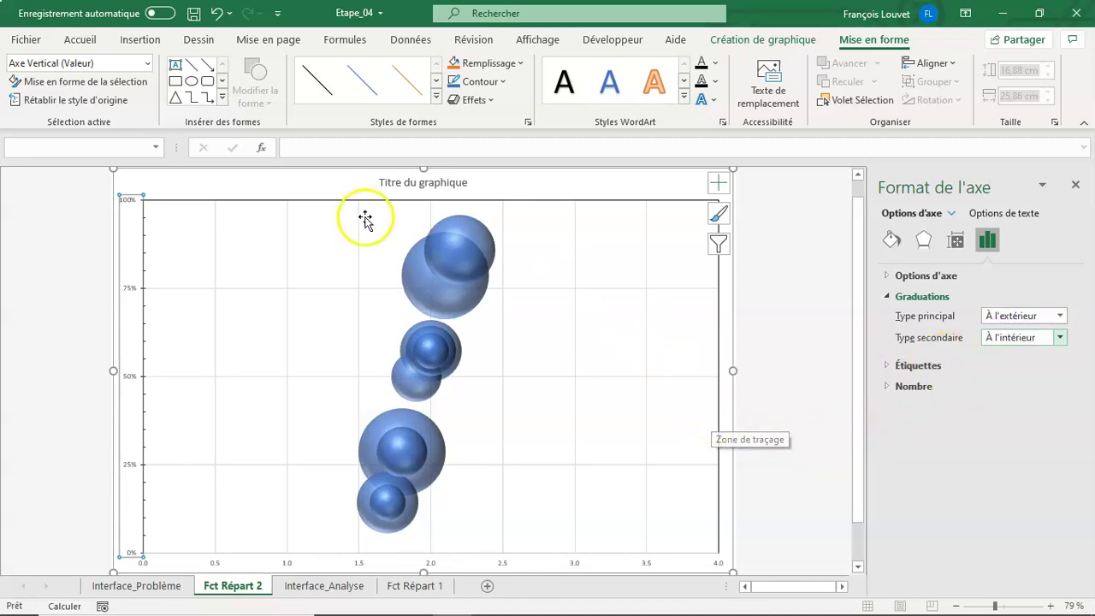
click(147, 67)
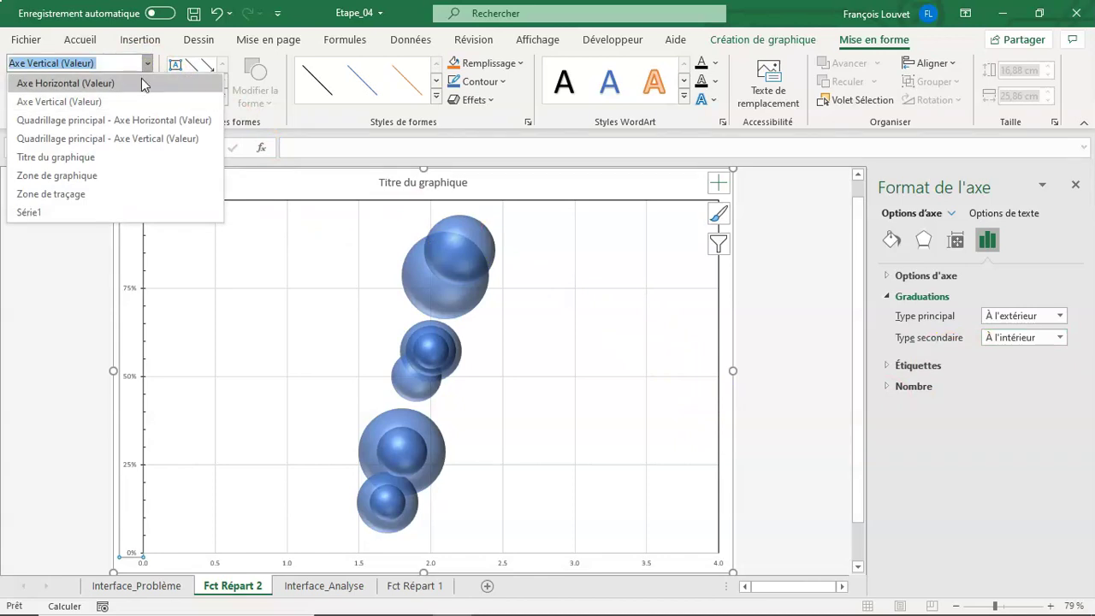
Step: Give the horizontal axis no fill and a solid line
click(142, 82)
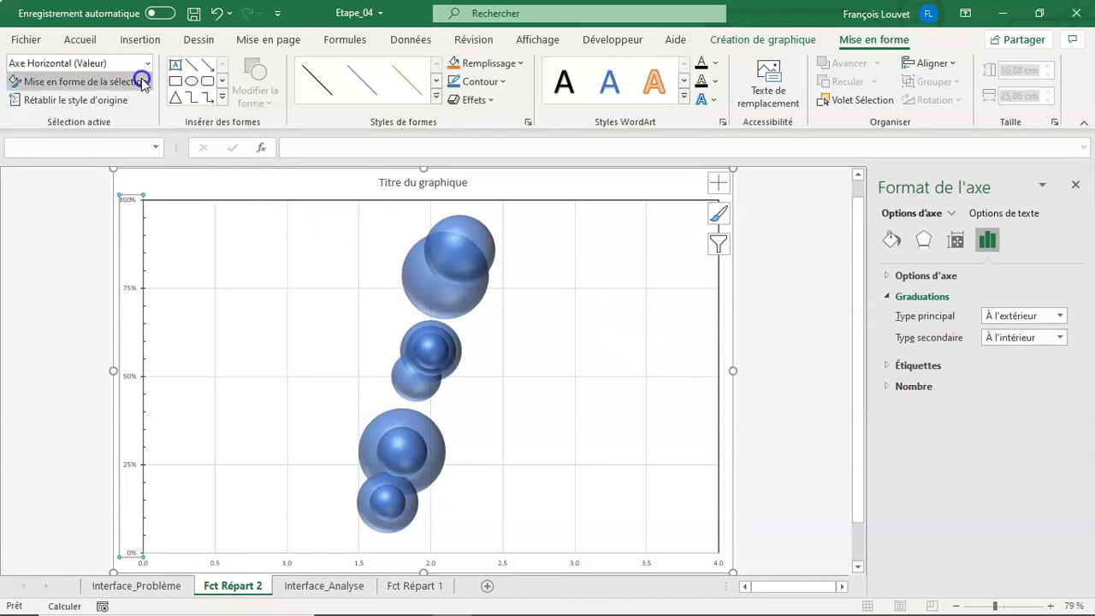
click(888, 242)
click(921, 275)
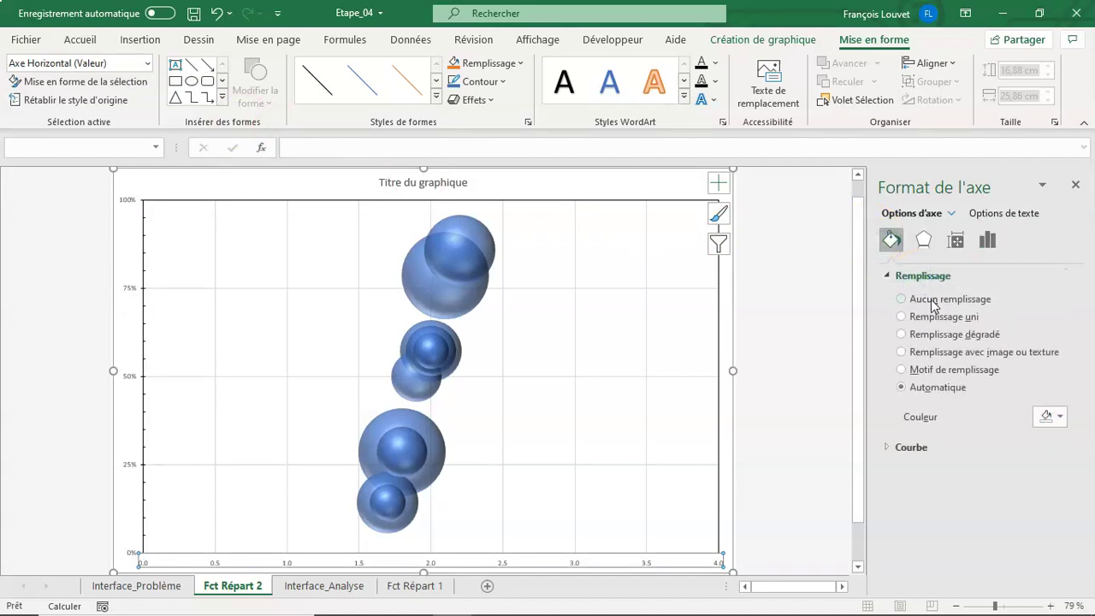
click(932, 304)
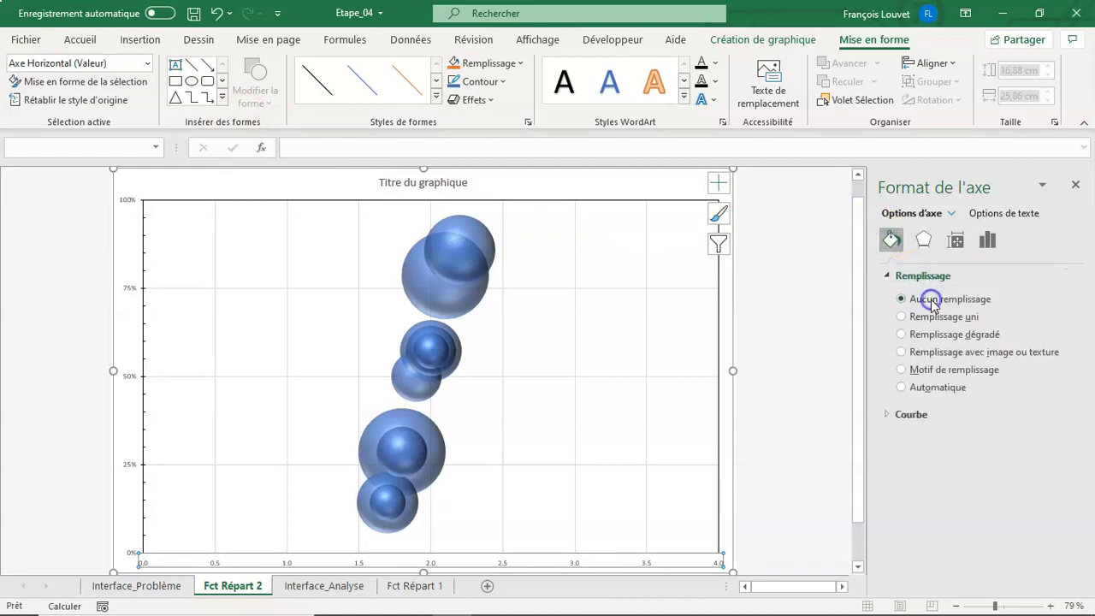
click(911, 415)
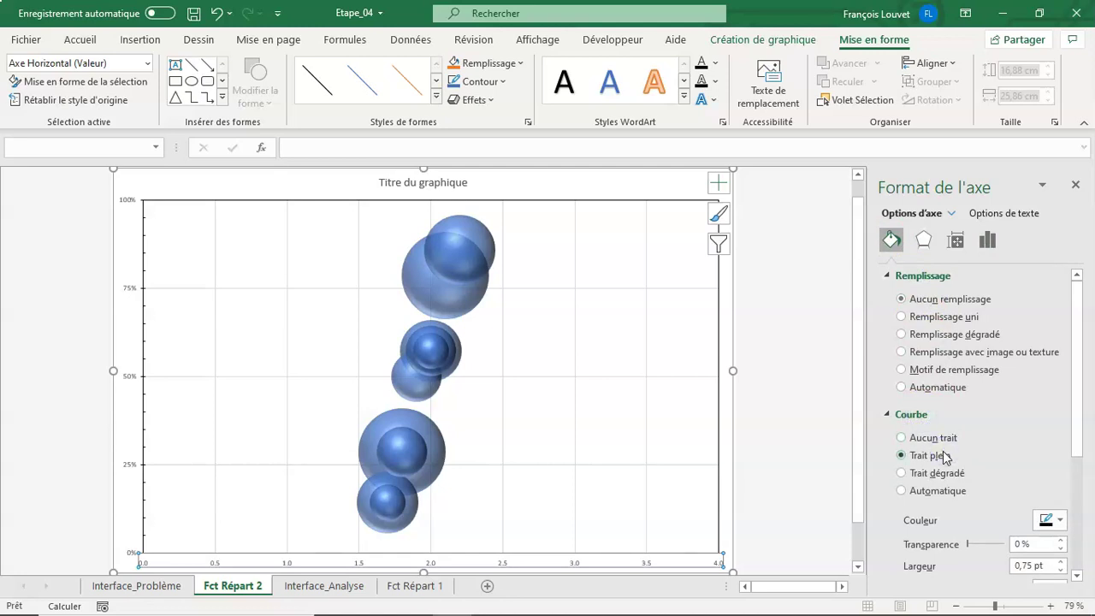
Step: Set the horizontal axis major ticks to À l'extérieur and minor ticks to À l'intérieur
click(991, 250)
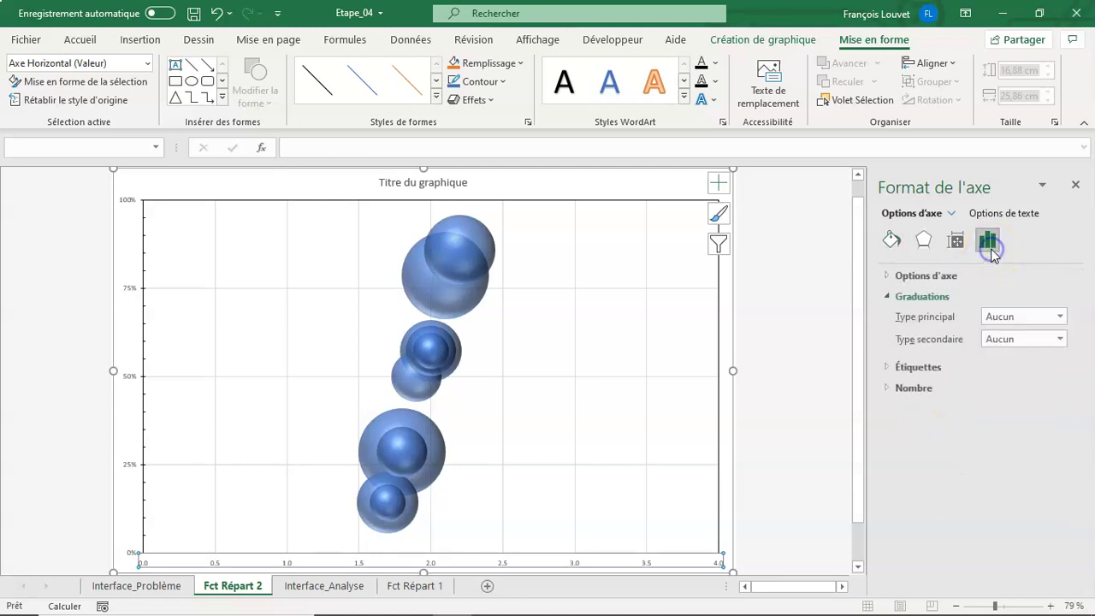
click(1025, 318)
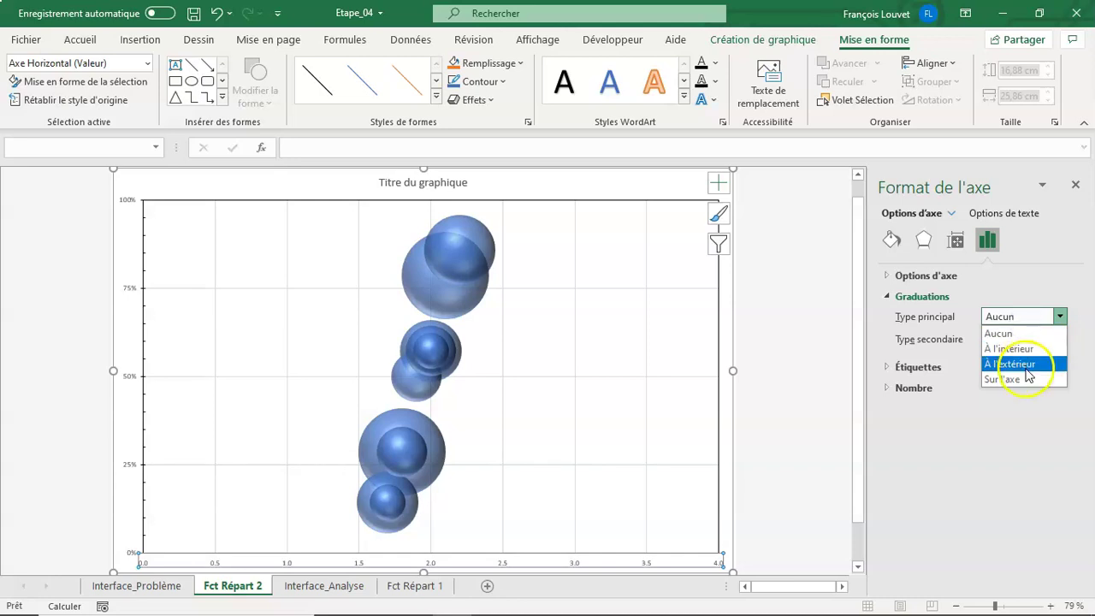
click(1018, 361)
click(1020, 339)
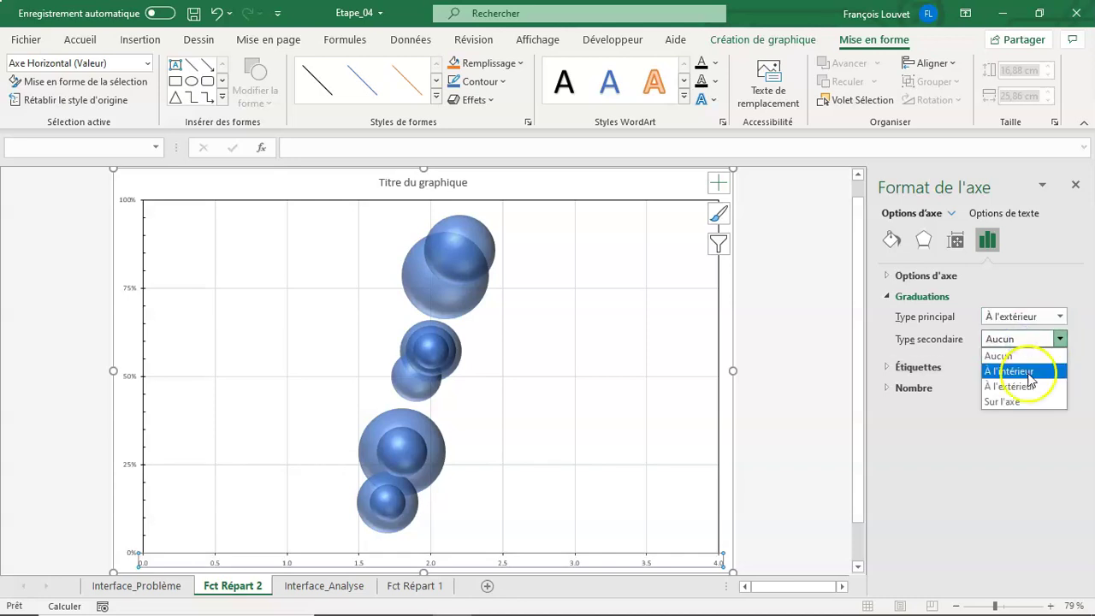
click(1027, 372)
click(792, 442)
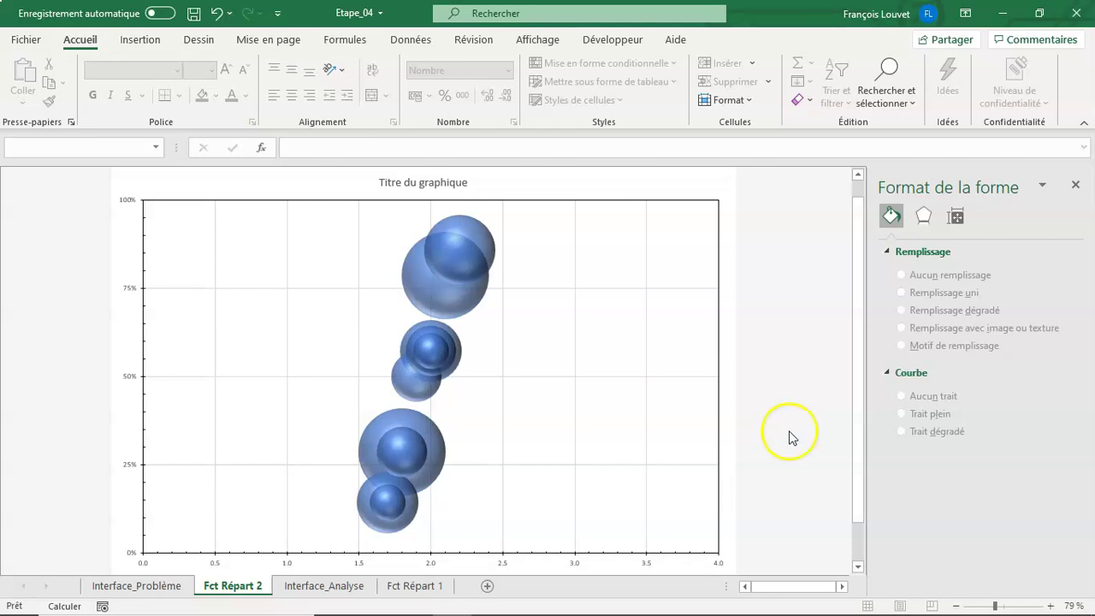
Step: Enlarge all chart text to 18 pt, set its font to Tahoma, and close the Format pane
click(255, 182)
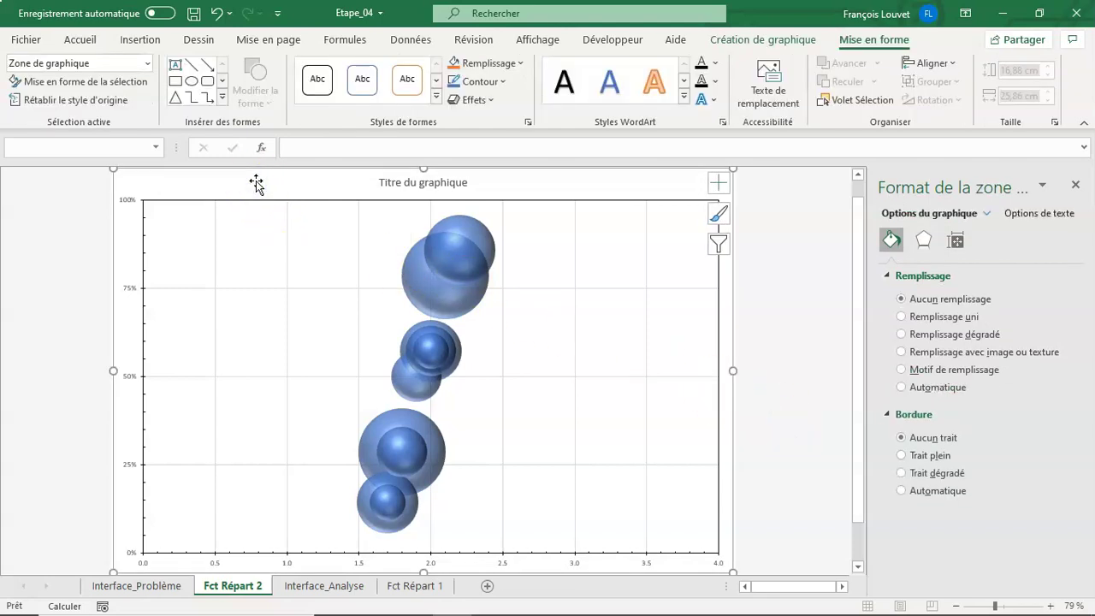
click(89, 41)
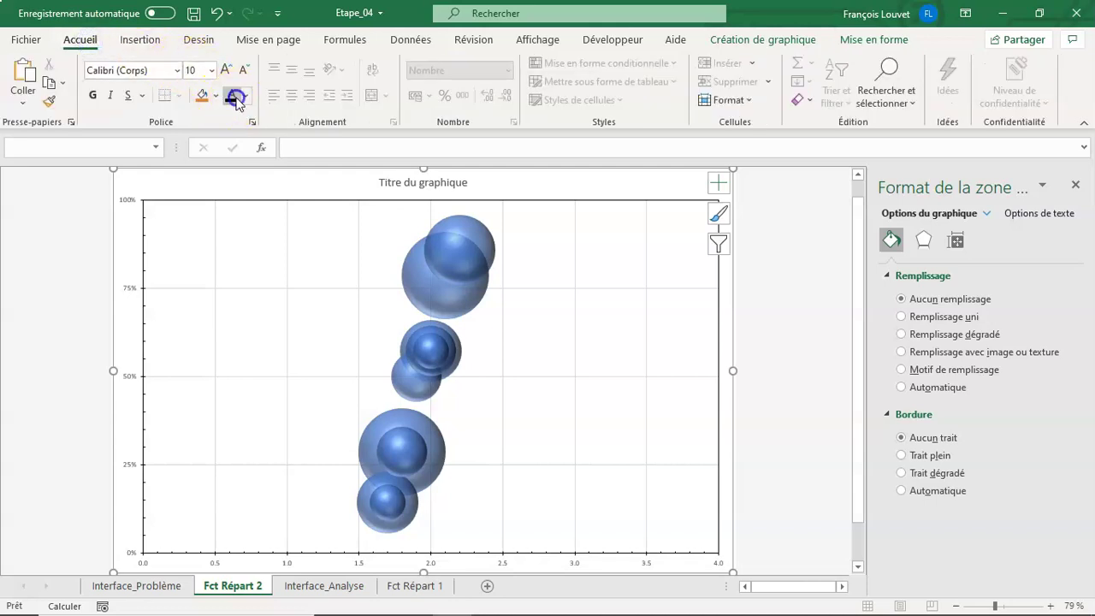
click(226, 69)
click(226, 69)
click(226, 69)
click(226, 69)
click(226, 69)
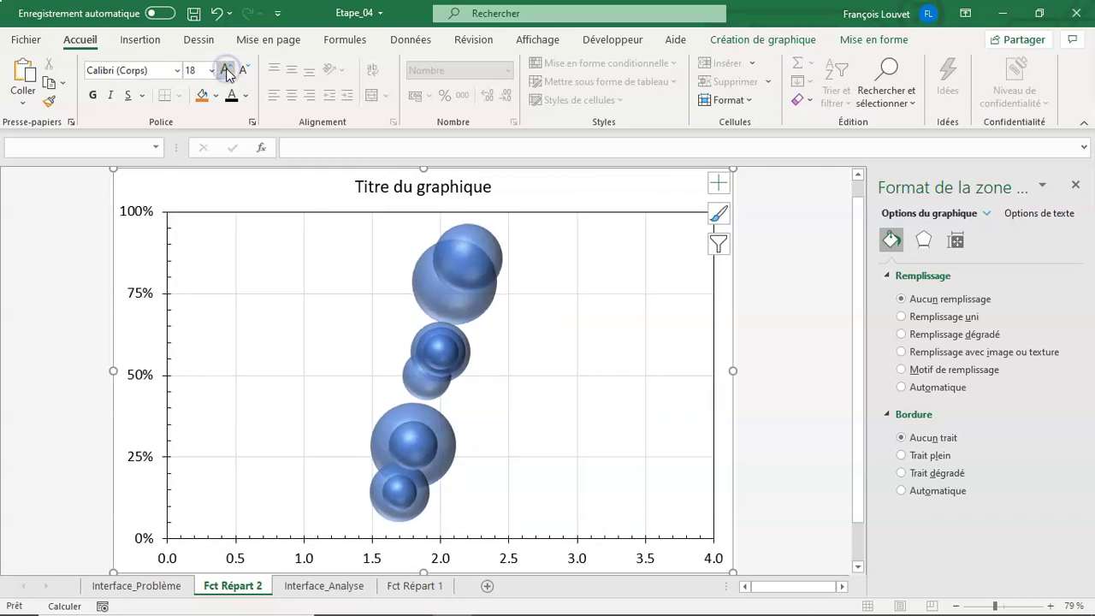
click(177, 70)
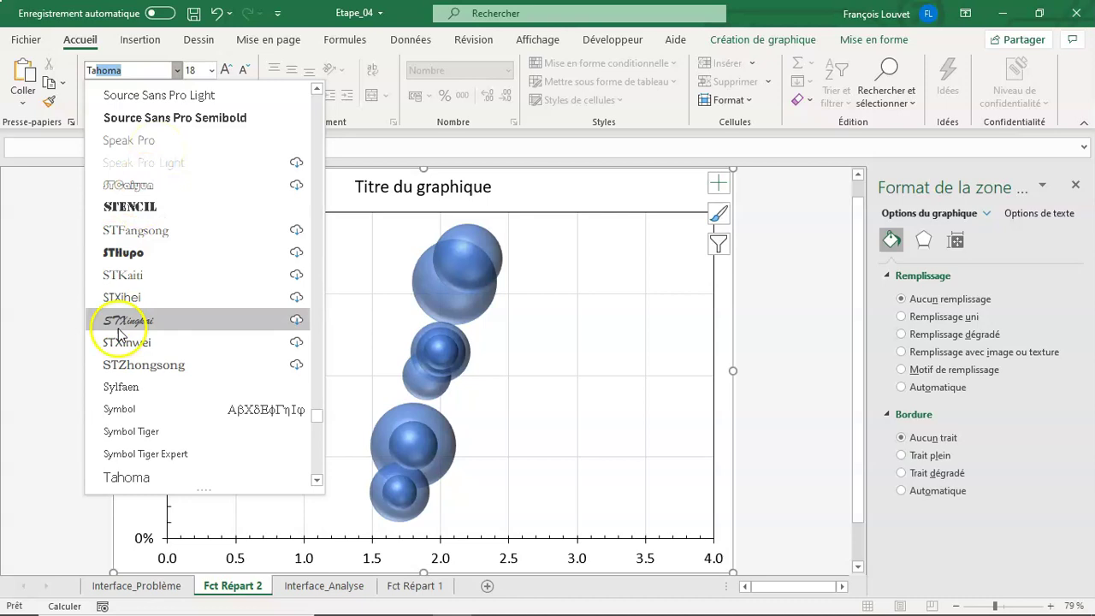
click(125, 475)
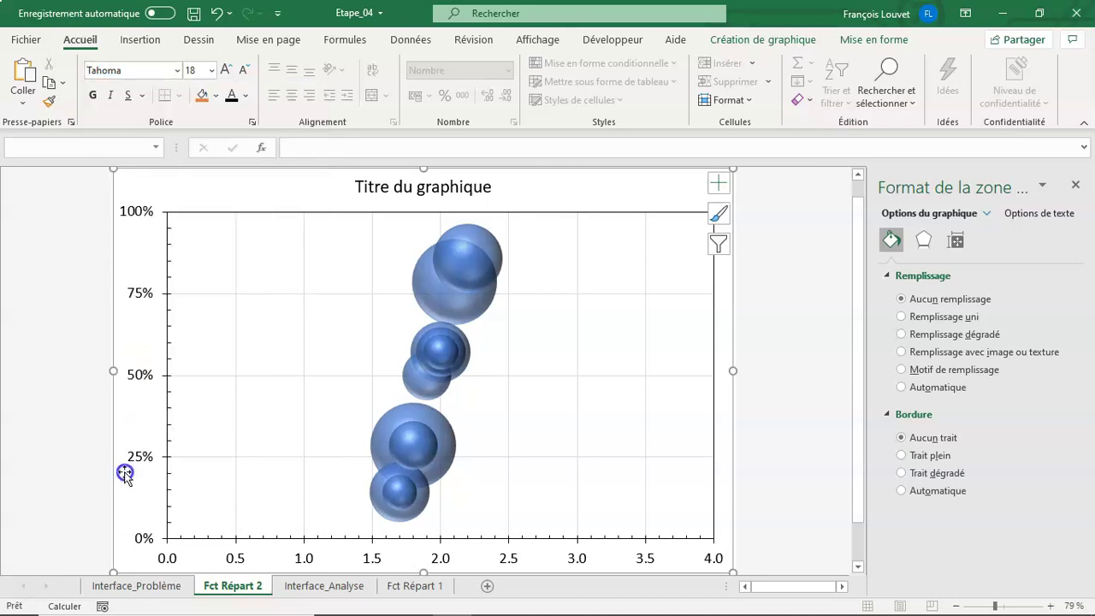
click(818, 417)
click(1074, 186)
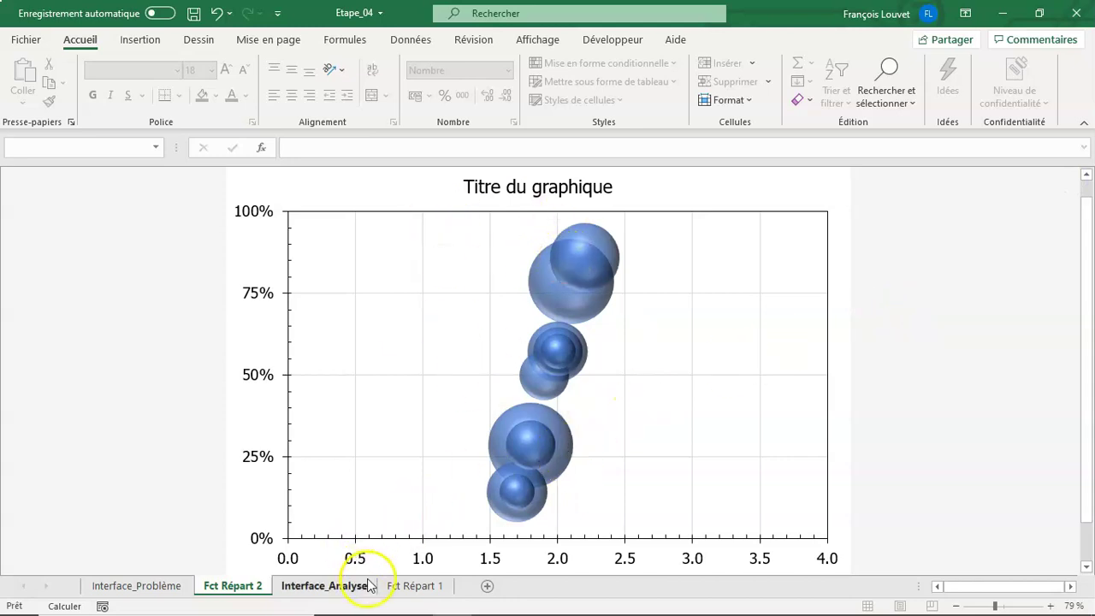
Step: Copy the response combo box on Interface_Problème and return to the Fct Répart 2 sheet
click(137, 585)
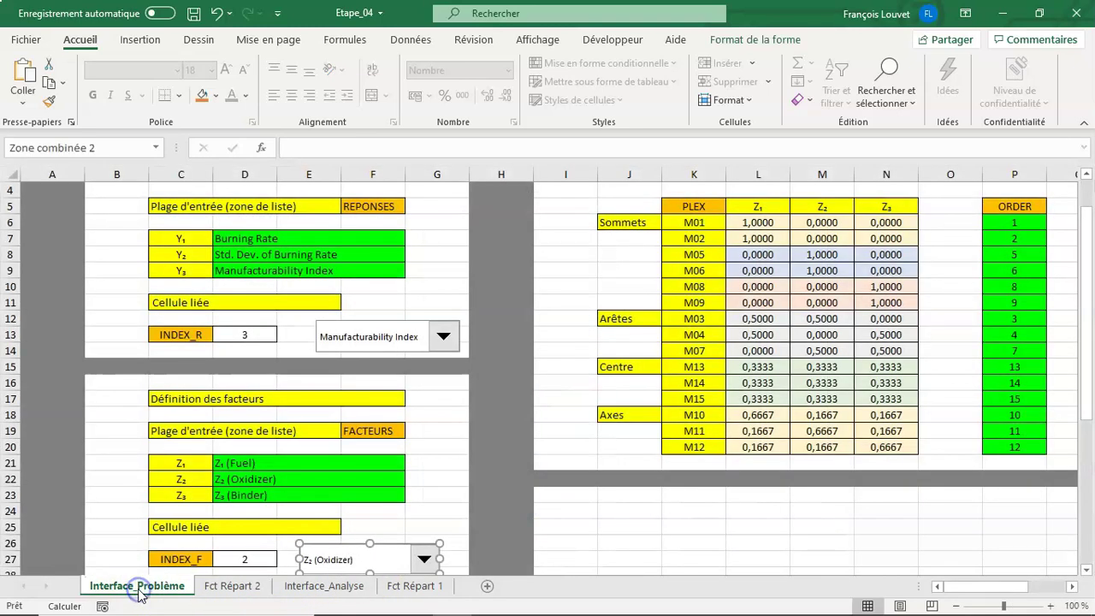
right_click(350, 342)
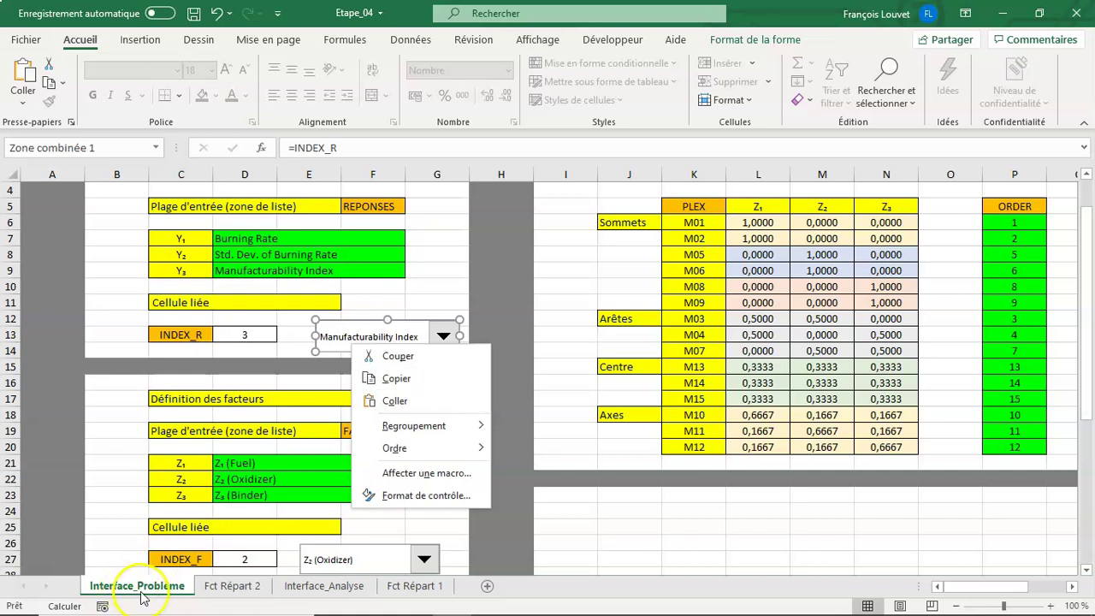
right_click(347, 331)
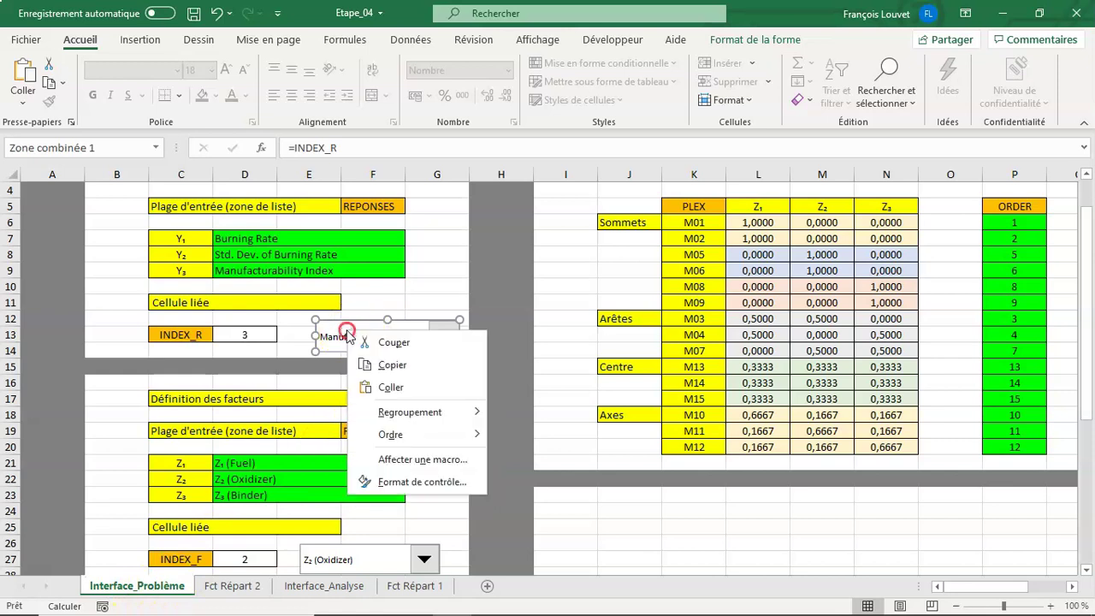
click(400, 366)
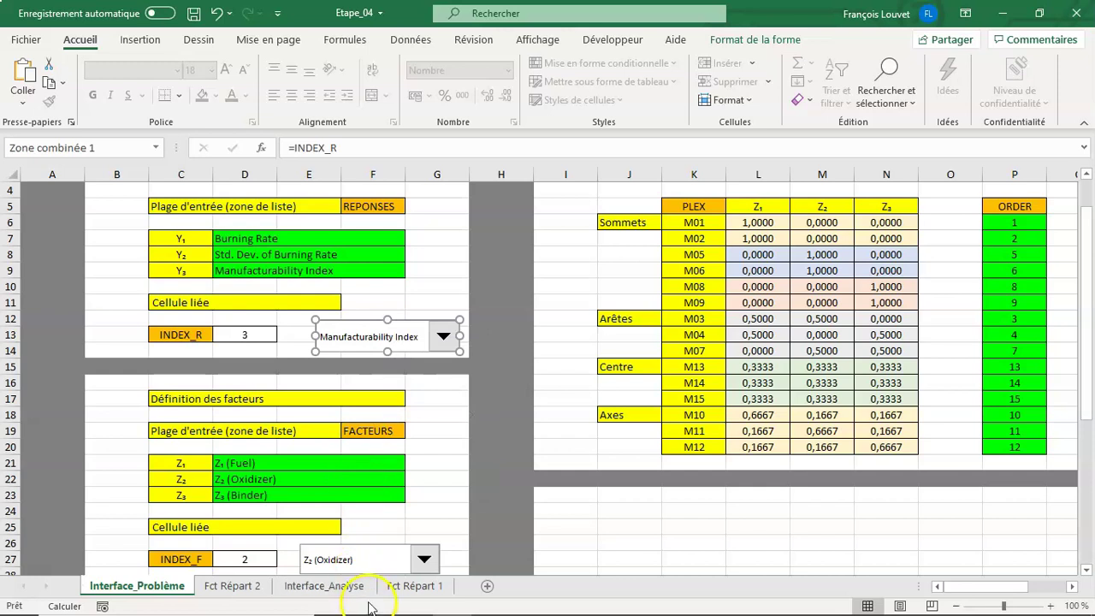
click(248, 586)
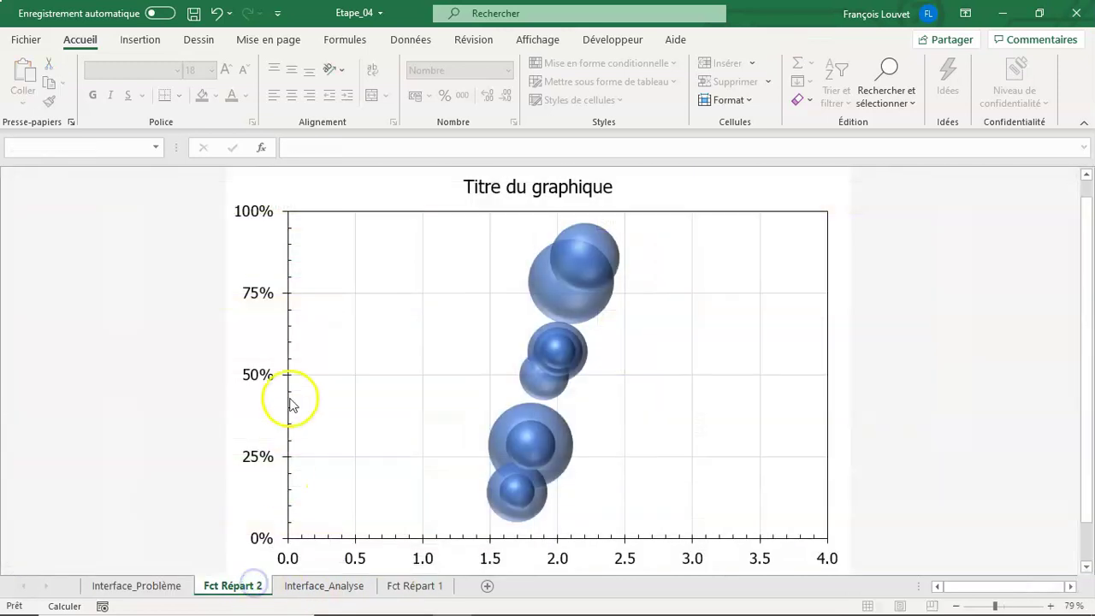
Step: Paste the response combo box onto the chart, then select Burning Rate and then Std. Dev. of Burning Rate
click(287, 180)
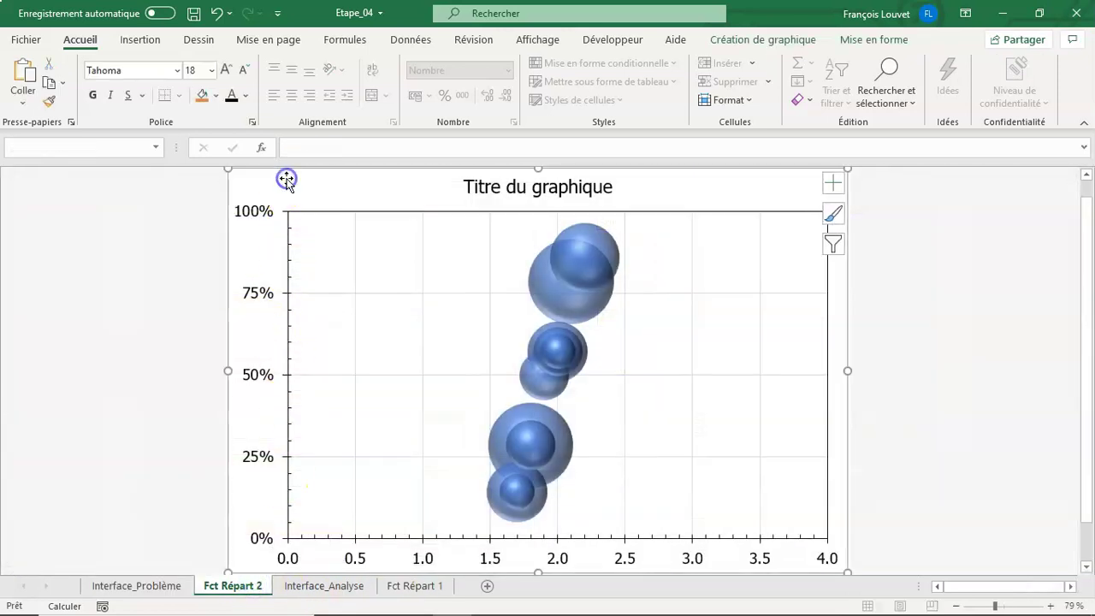
click(24, 75)
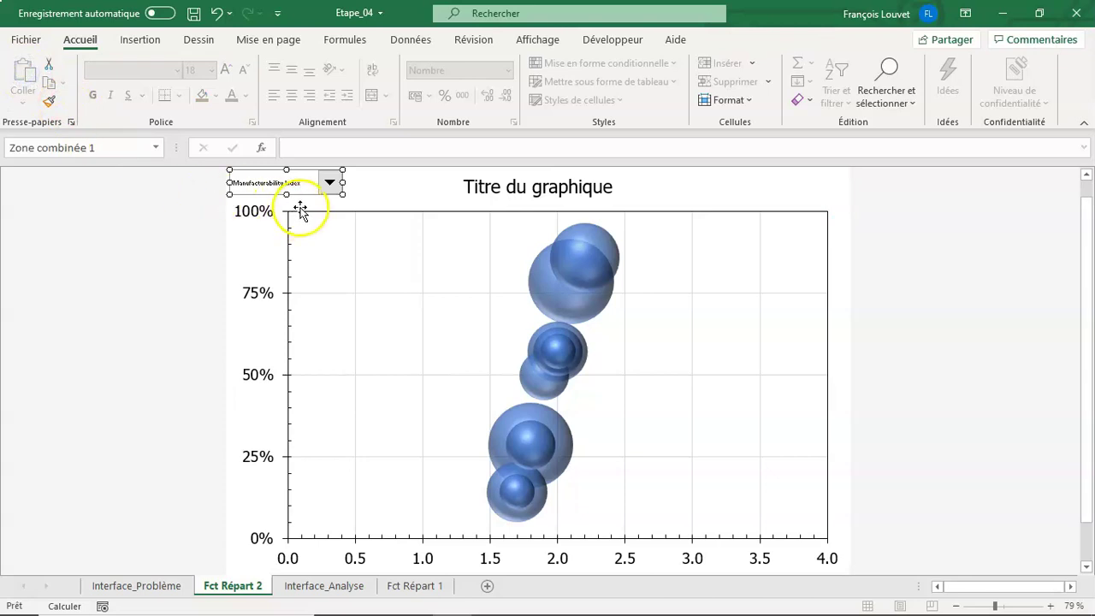
click(330, 182)
click(320, 204)
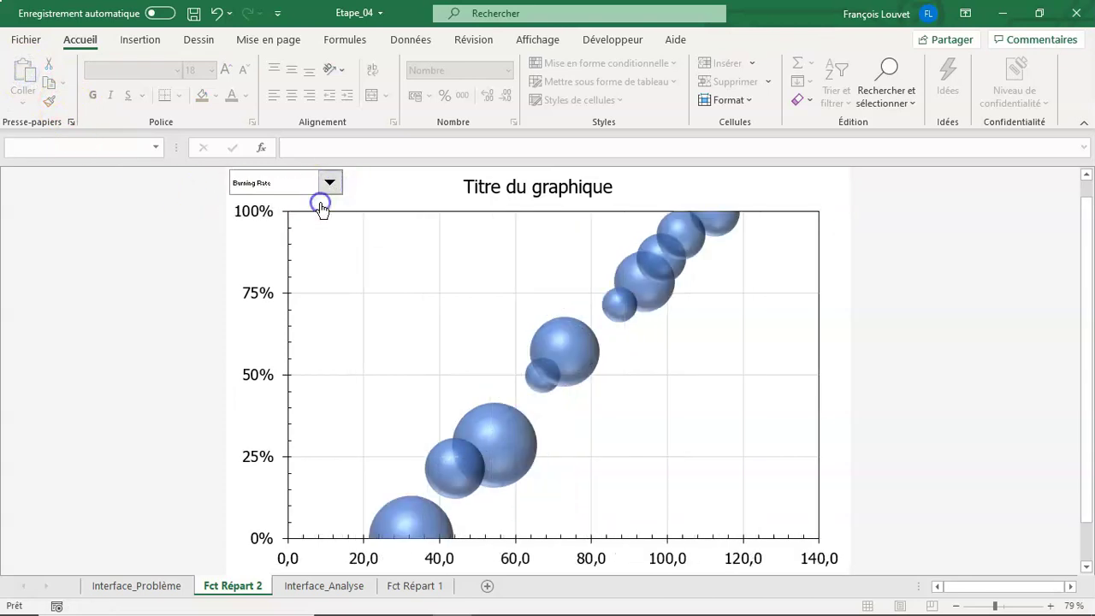
click(329, 182)
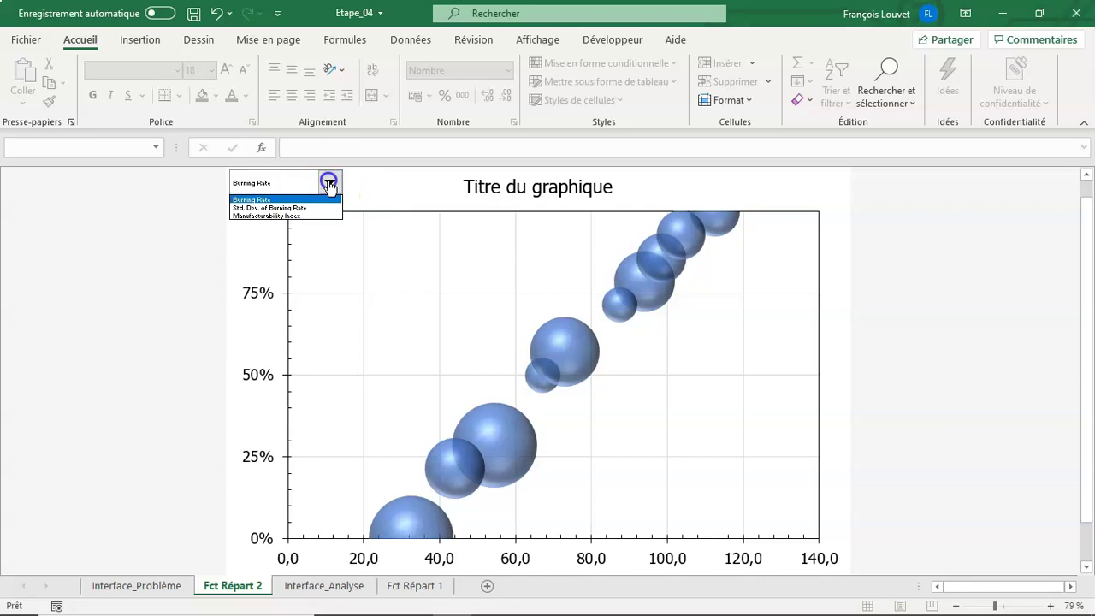
click(307, 203)
Step: Reset the dropdown to Manufacturability Index, move it to the chart's bottom-right, and make Fct Répart 2 the last tab
click(329, 182)
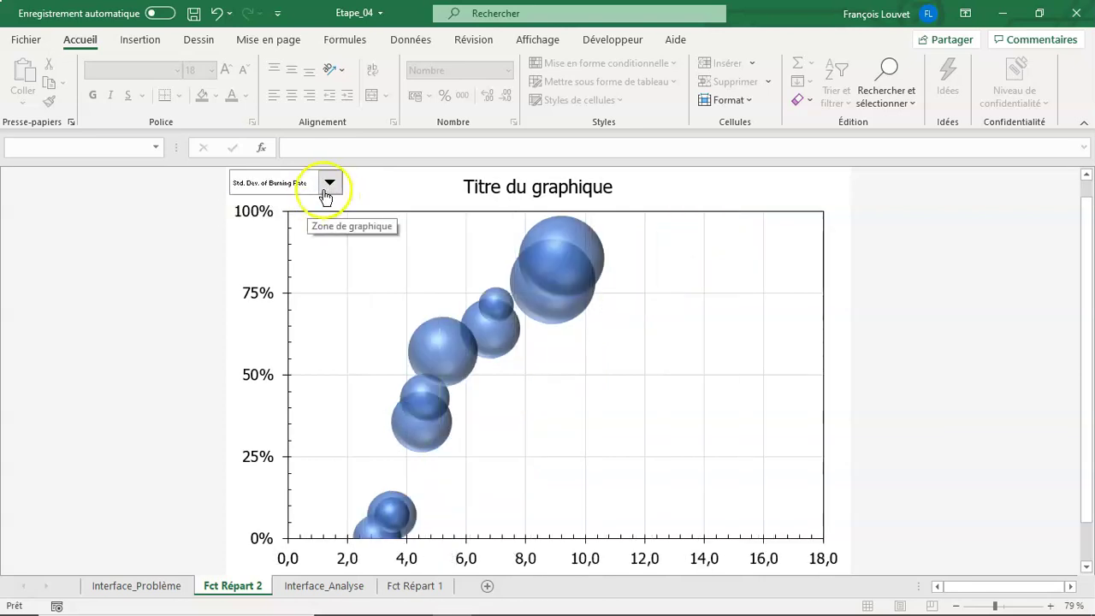
click(317, 216)
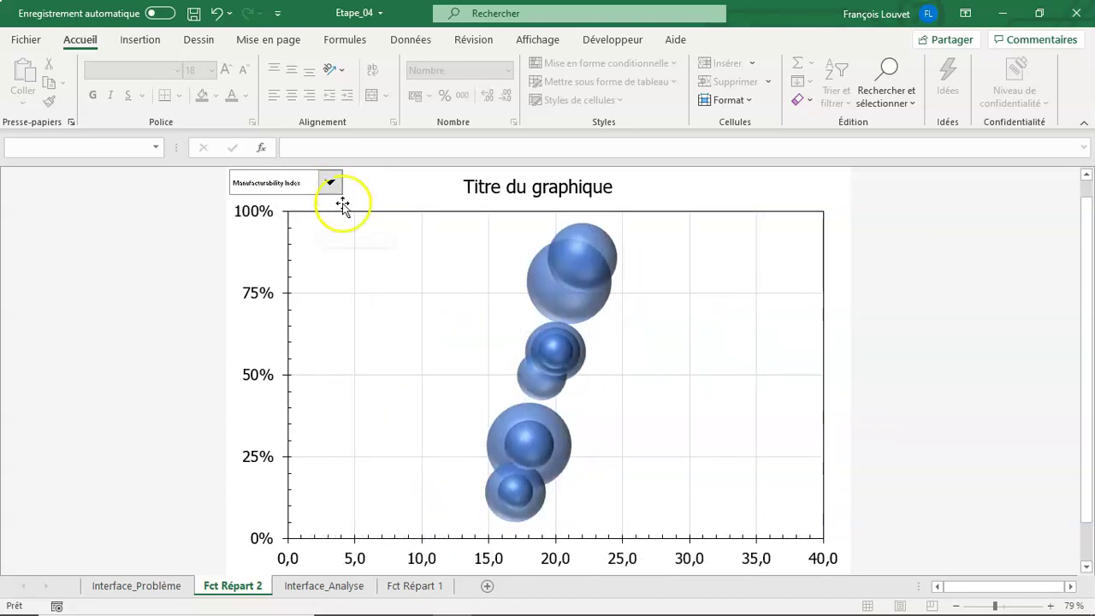
right_click(286, 190)
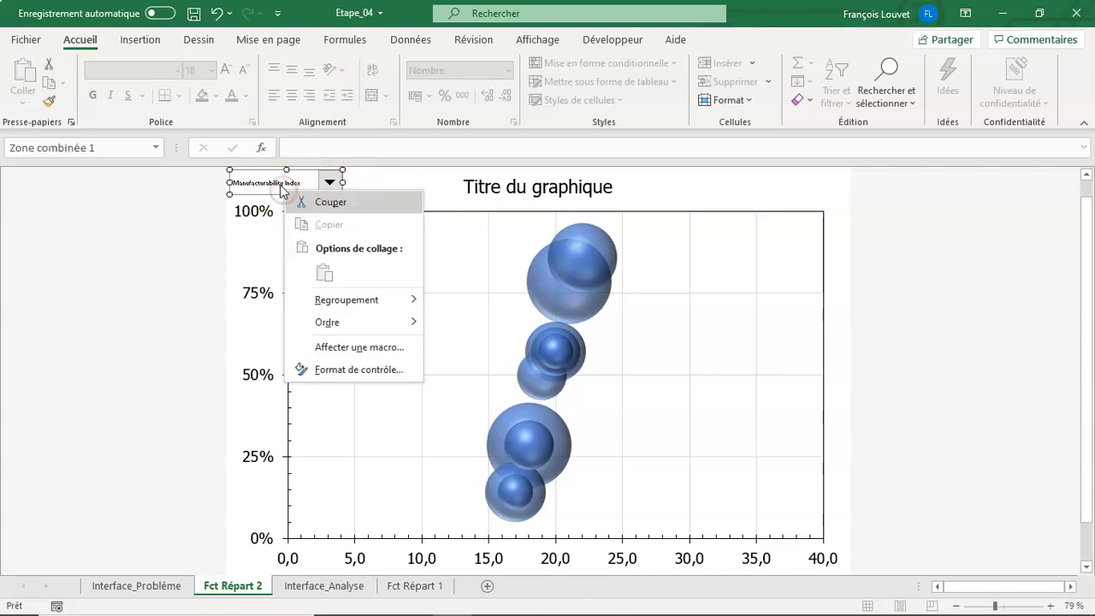
click(268, 184)
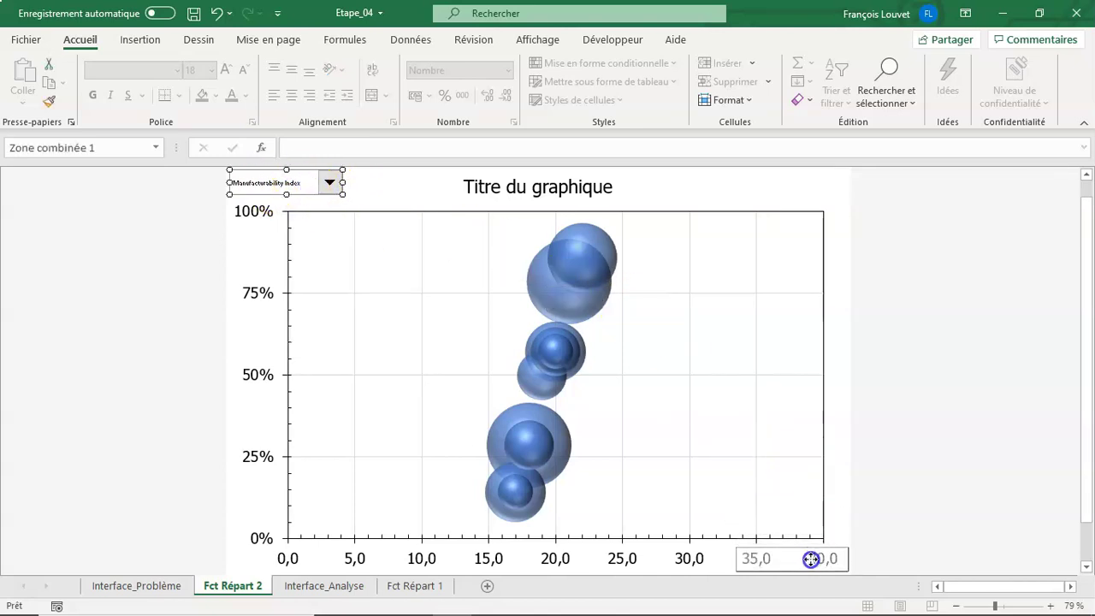
drag(470, 237, 810, 564)
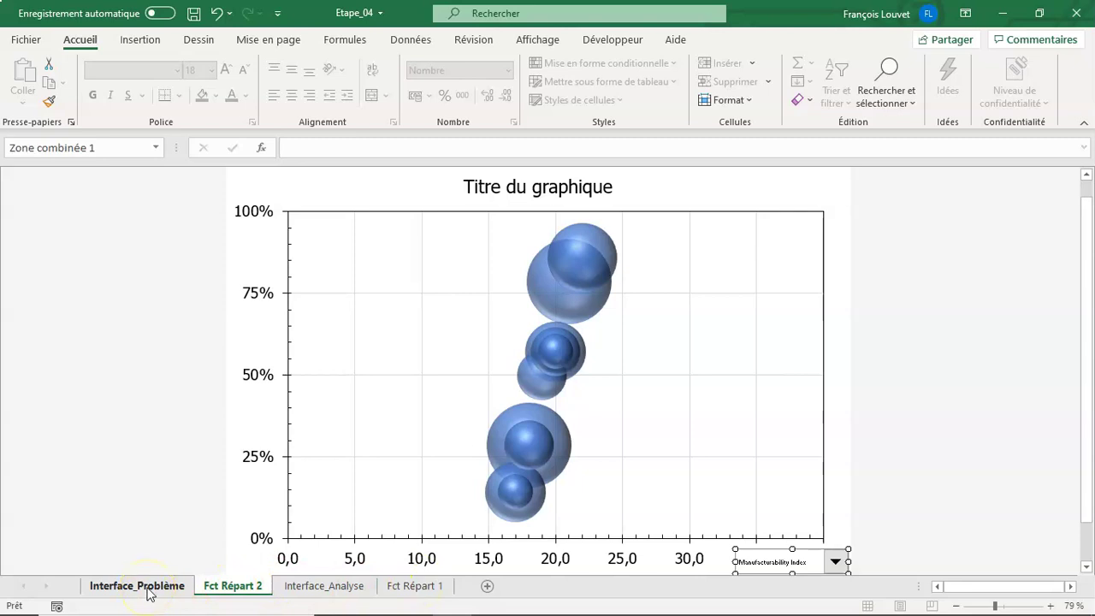
drag(240, 587, 474, 587)
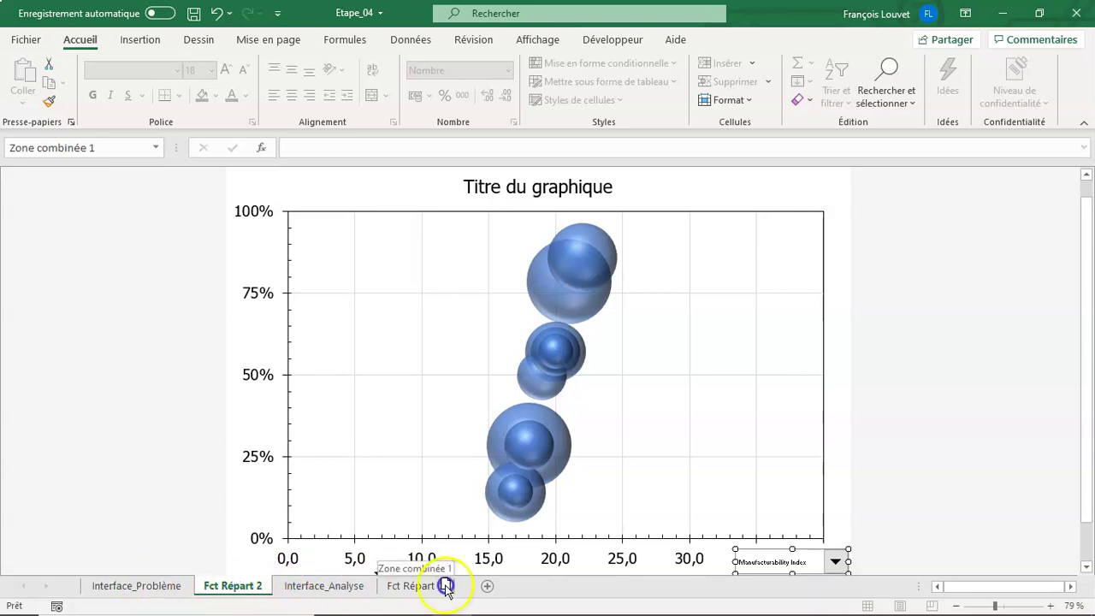
Step: Link the chart title to Interface_Analyse cell AB3 so it reads 'Fonction de répartition'
click(278, 587)
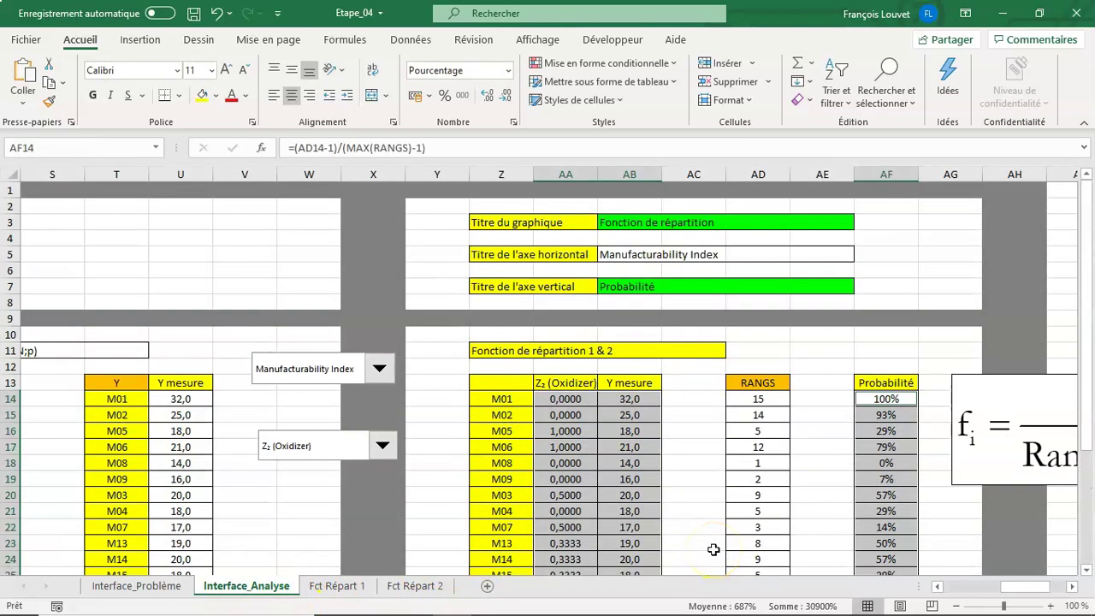
click(416, 586)
click(554, 197)
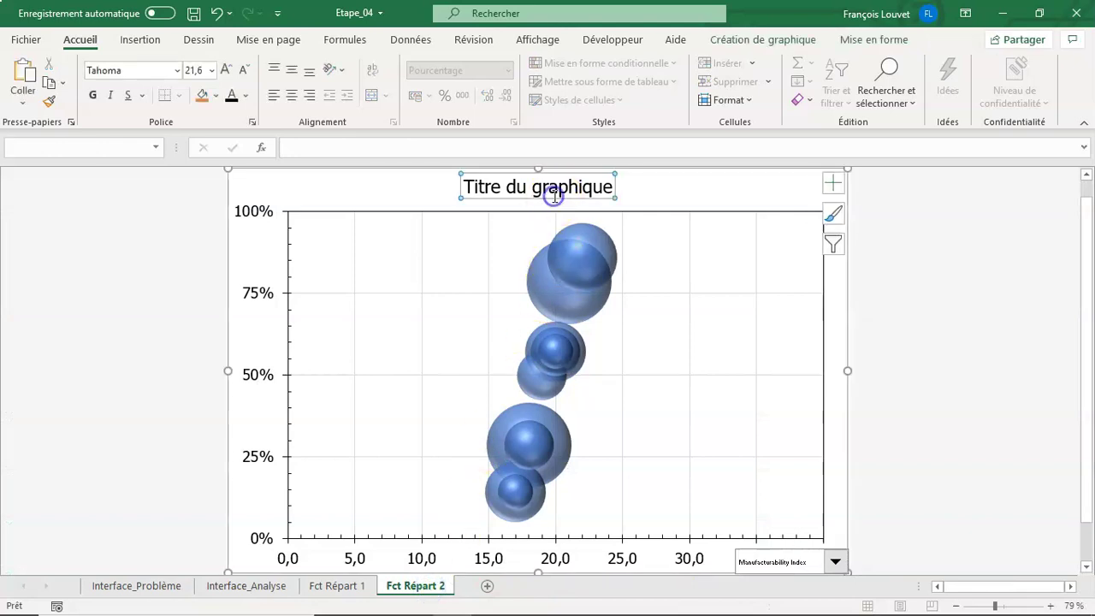
text(=)
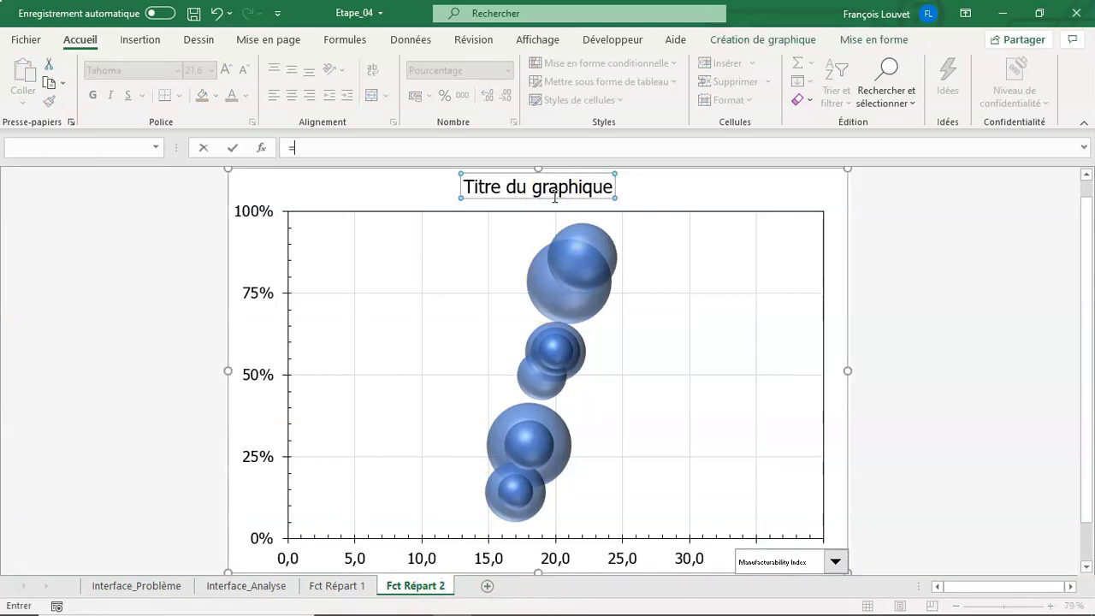
click(246, 585)
click(614, 224)
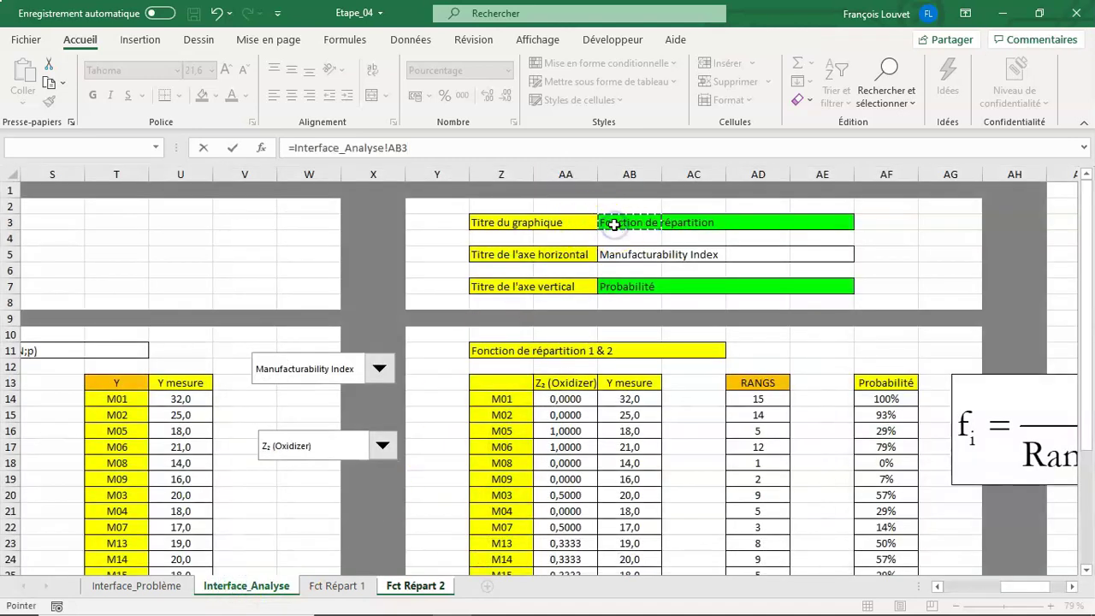
key(Return)
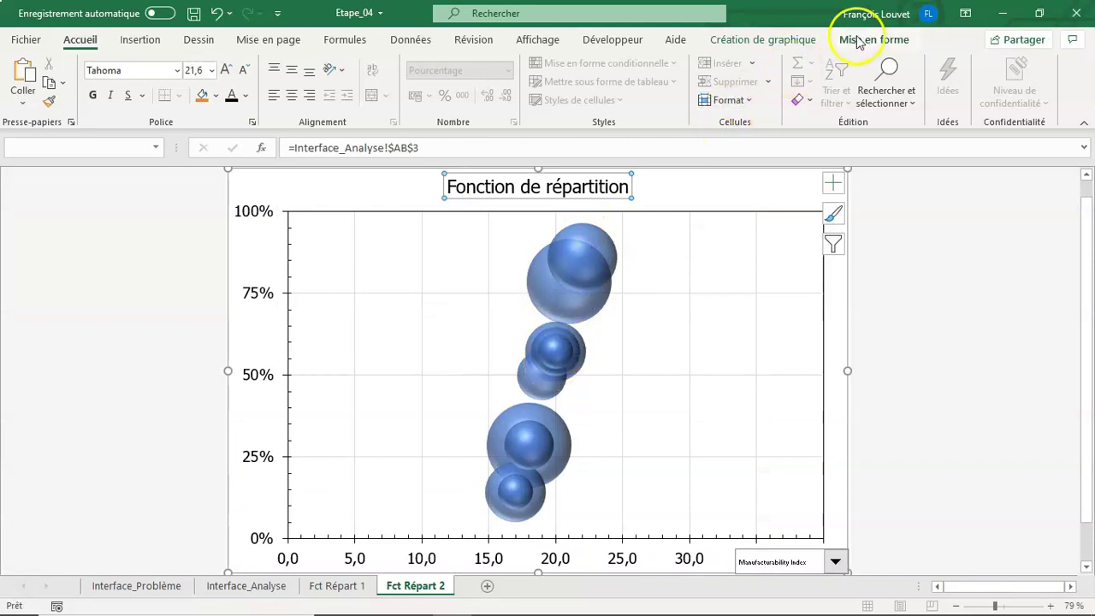
click(782, 39)
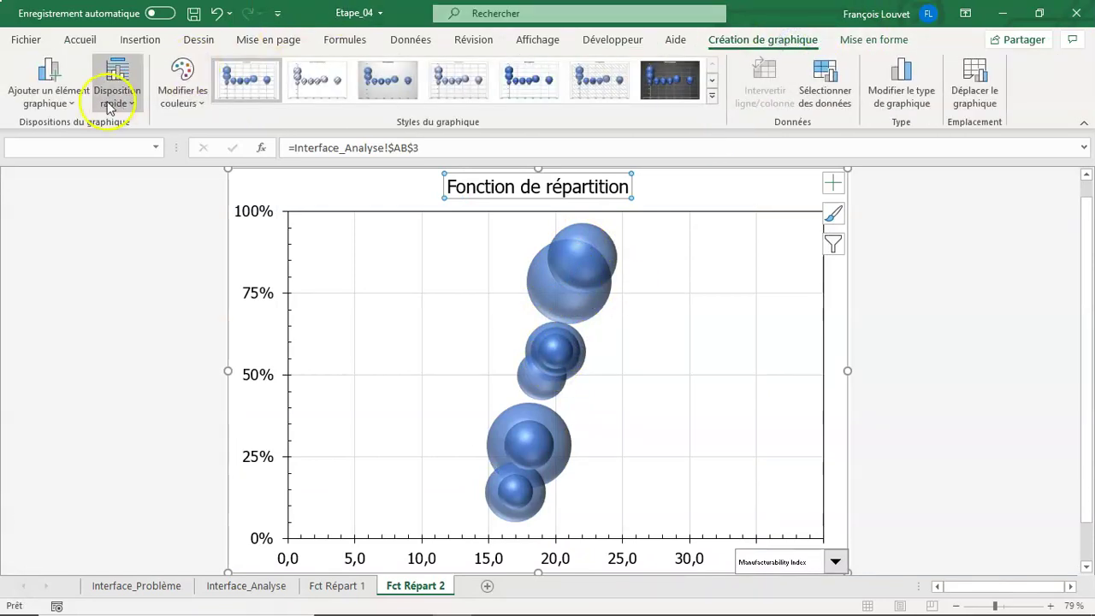
Step: Add a vertical axis title linked to Interface_Analyse cell AB7 (Probabilité)
click(52, 94)
mouse_move(67, 147)
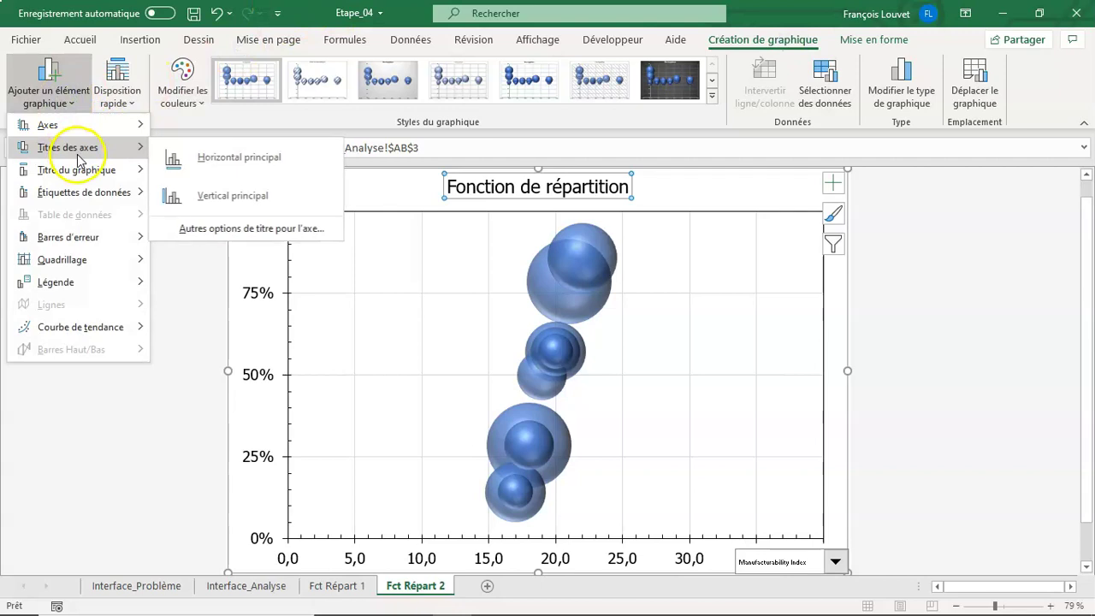
click(199, 192)
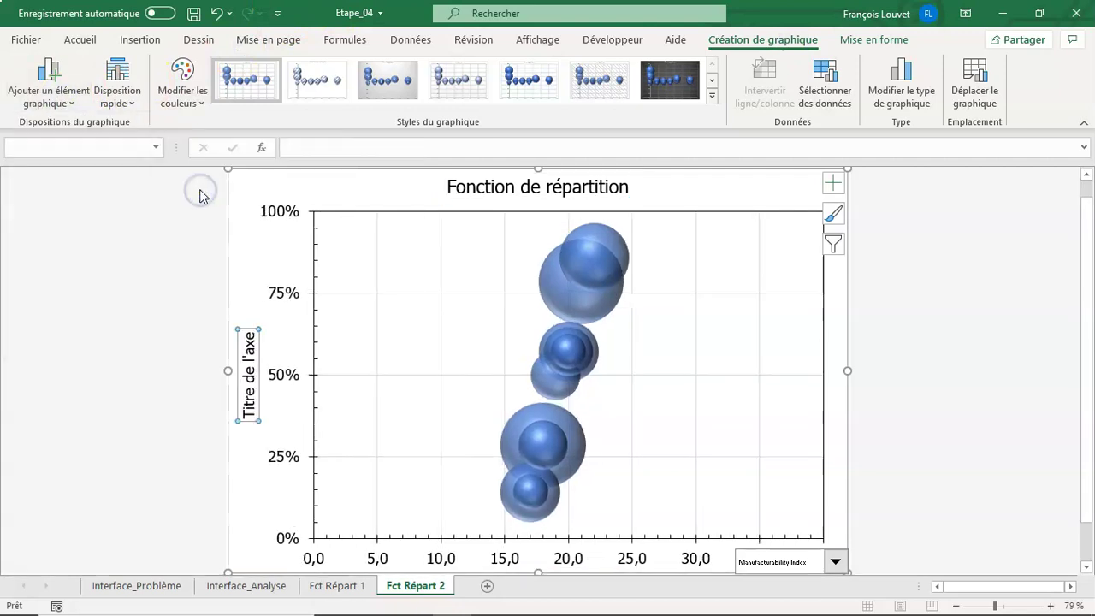
text(=)
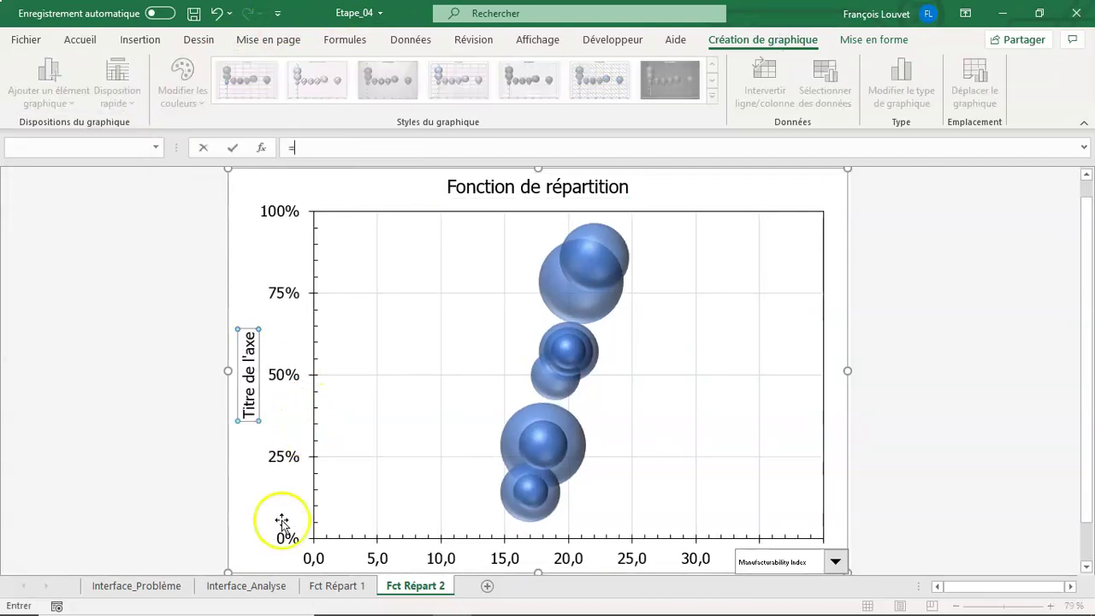
click(245, 586)
click(620, 287)
key(Return)
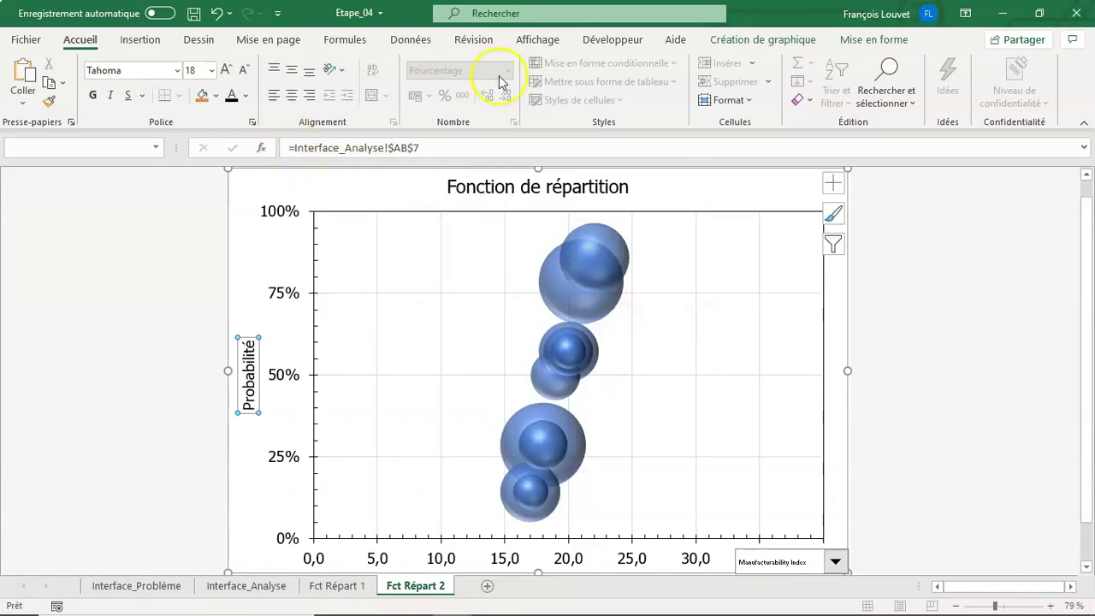
Step: Add a horizontal axis title linked to Interface_Analyse cell AB5 (Manufacturability Index)
click(781, 39)
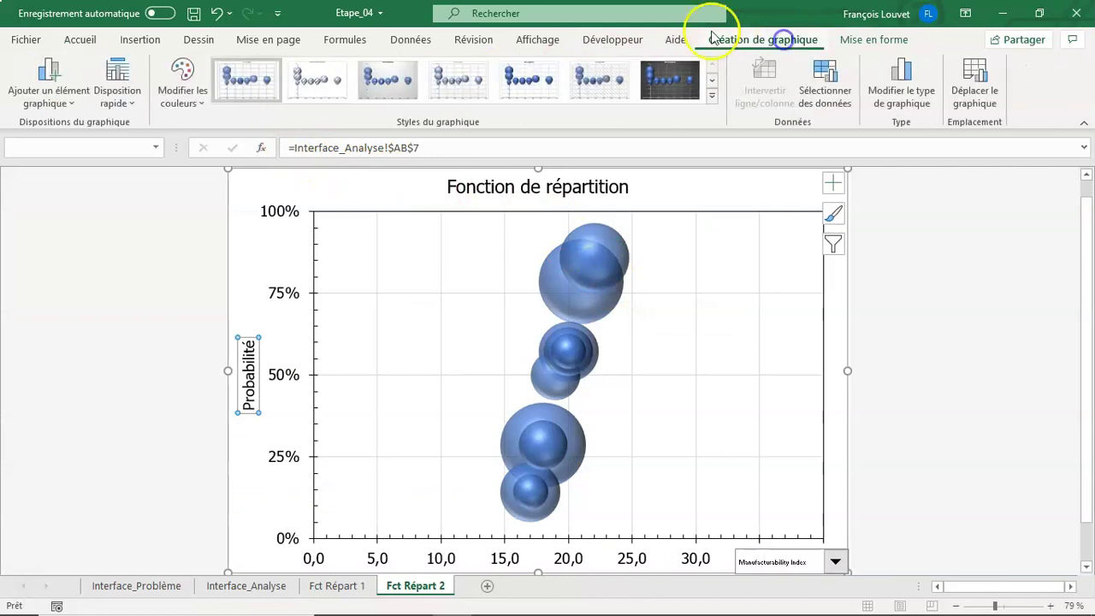
click(36, 98)
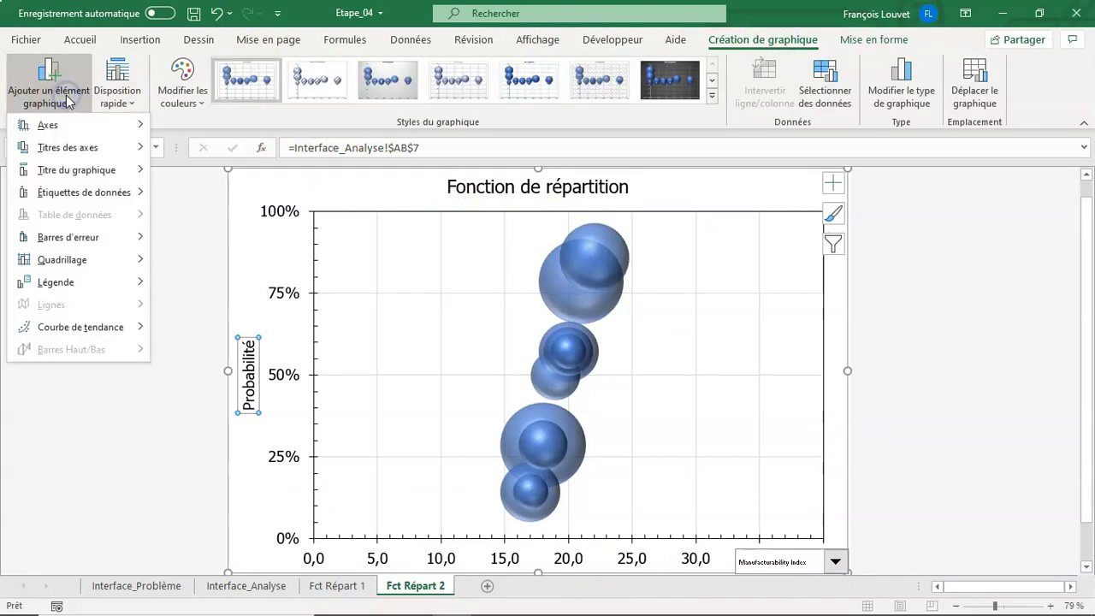
mouse_move(68, 147)
click(210, 152)
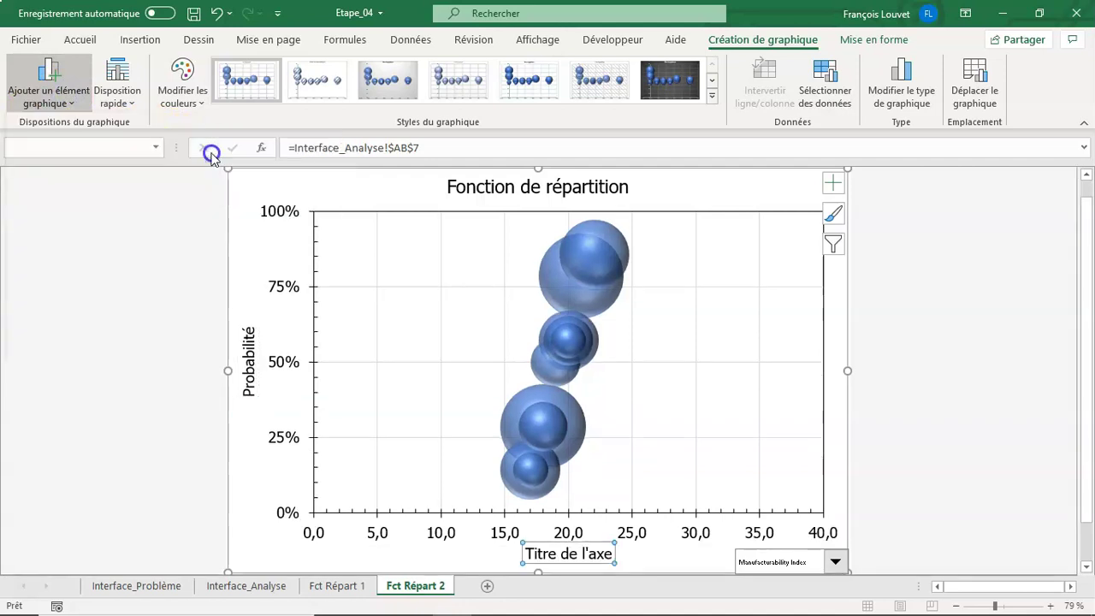
text(=)
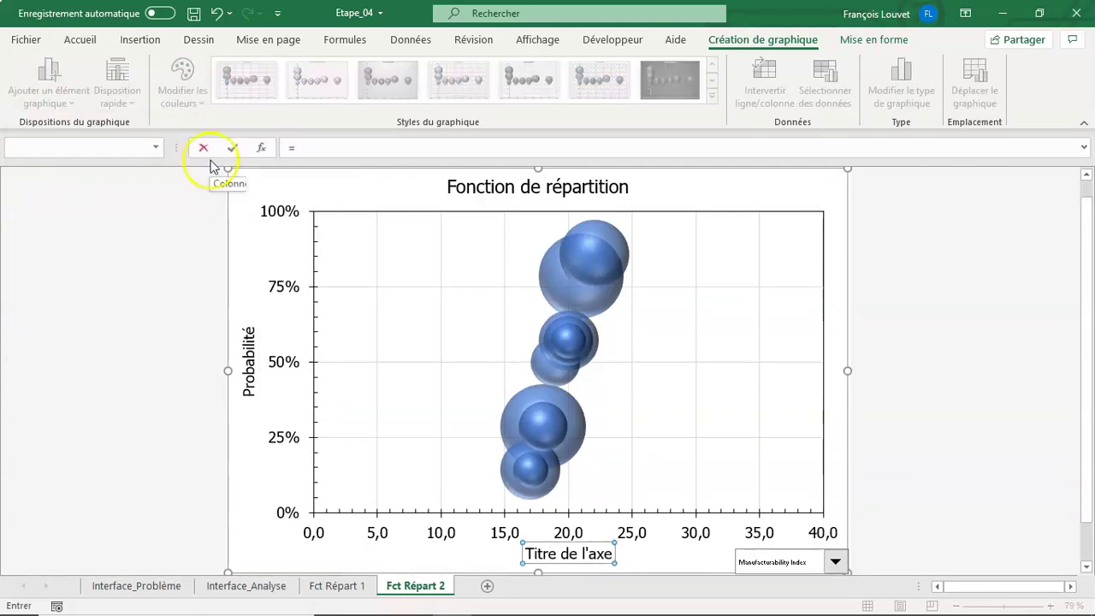
click(188, 587)
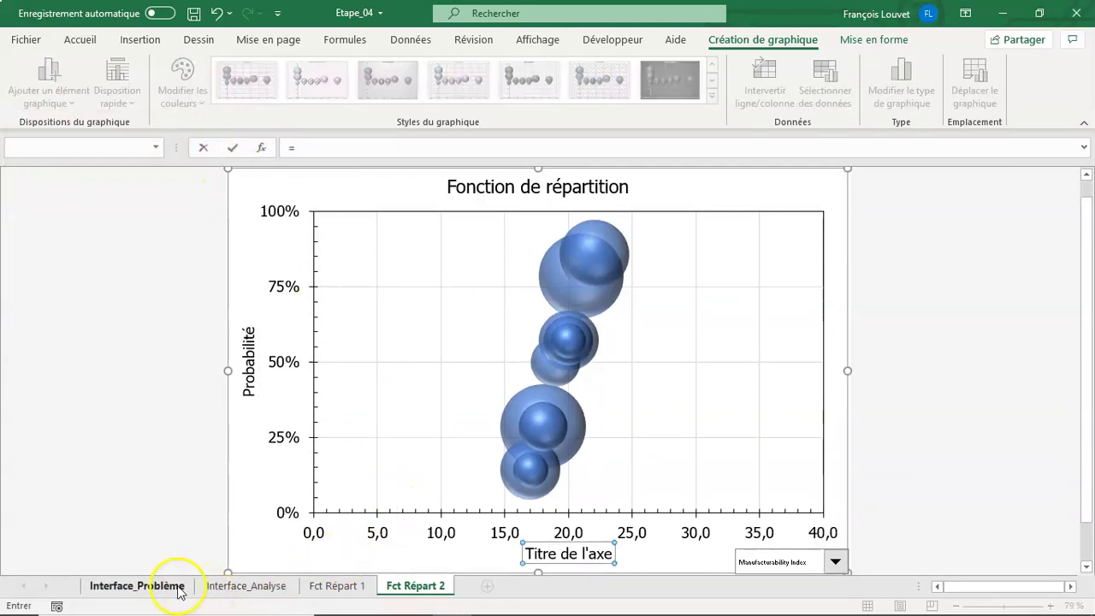
click(220, 589)
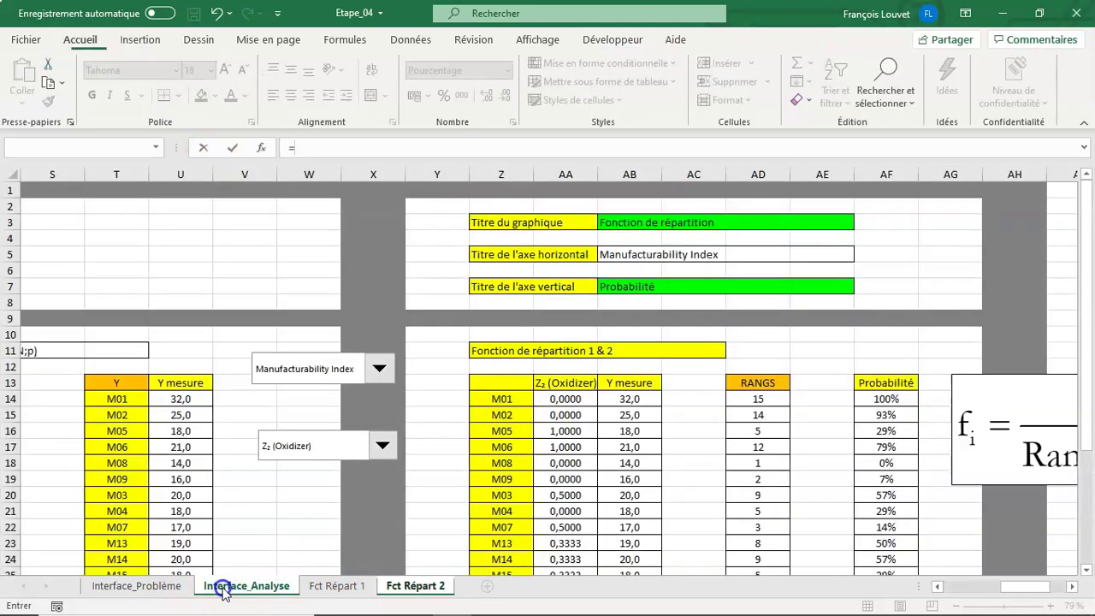
click(623, 254)
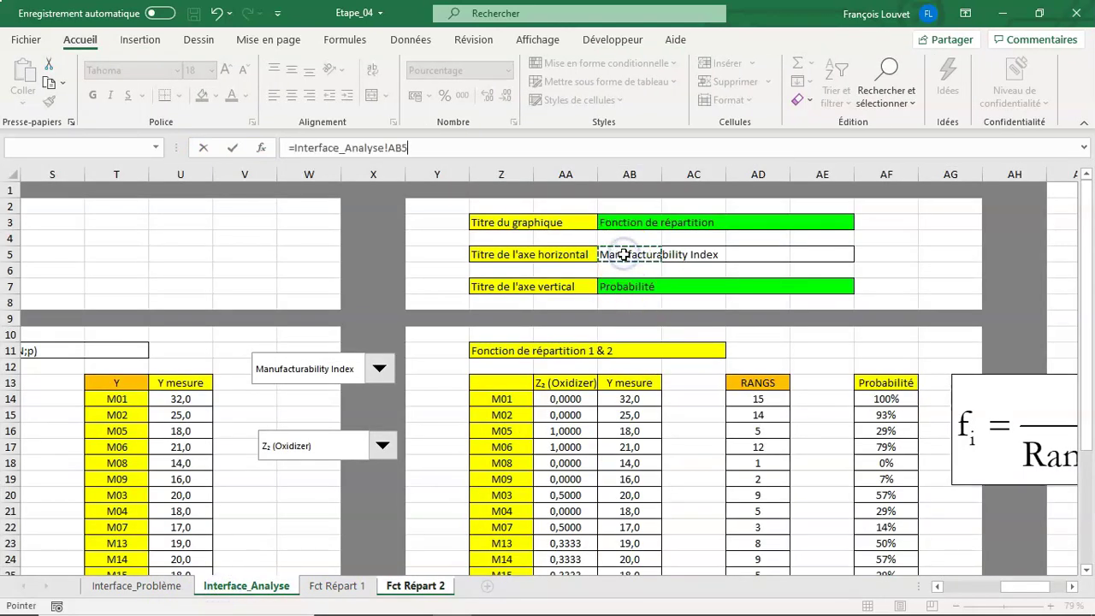
key(Return)
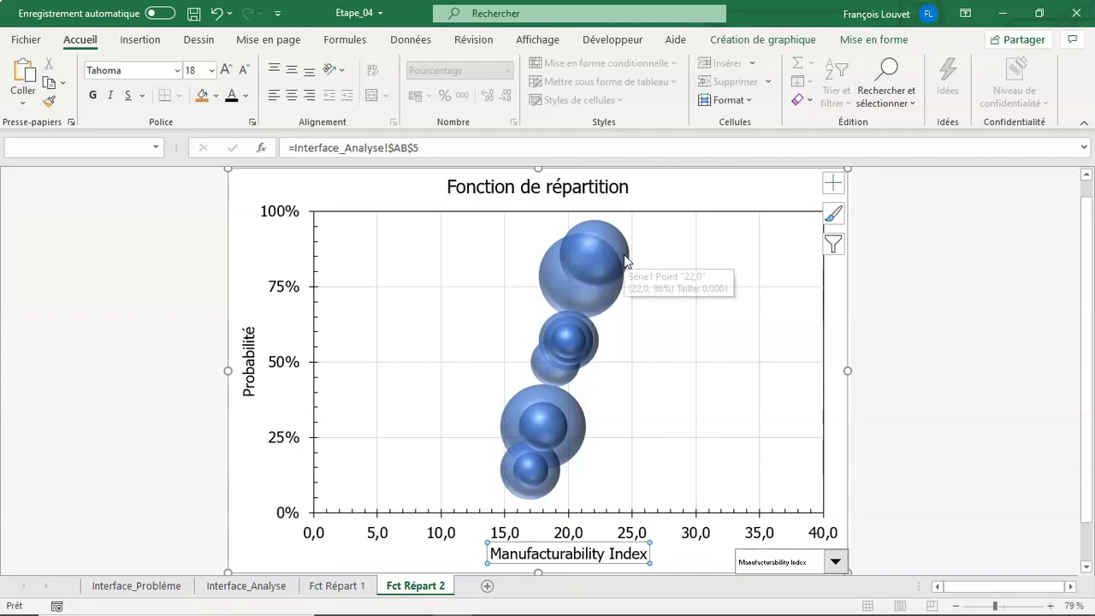
click(842, 510)
click(835, 562)
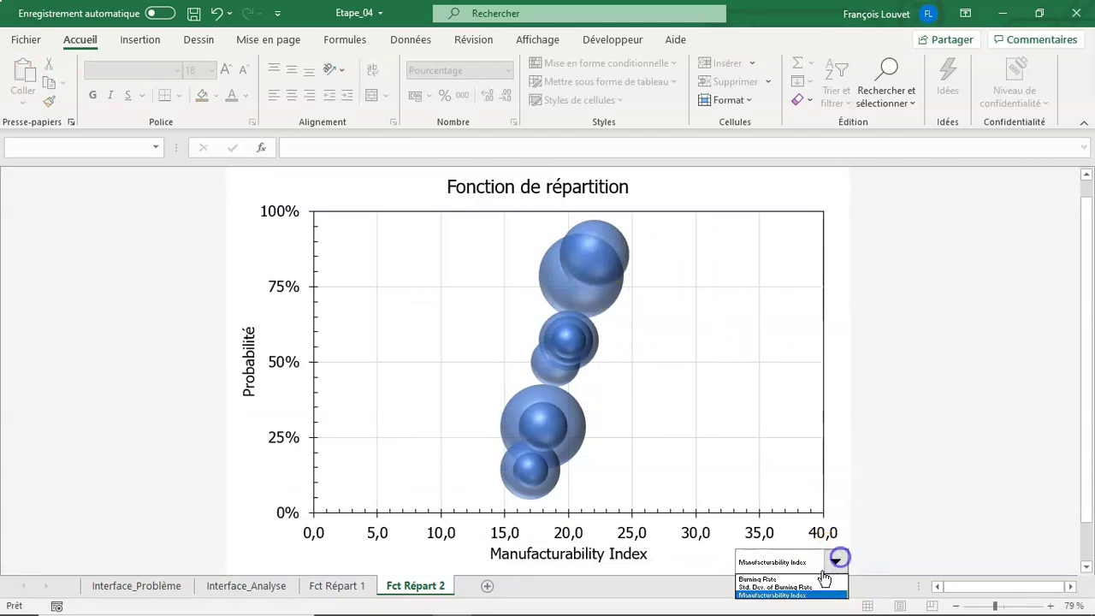
Step: Switch the chart's response to Burning Rate, then to Std. Dev. of Burning Rate
click(817, 582)
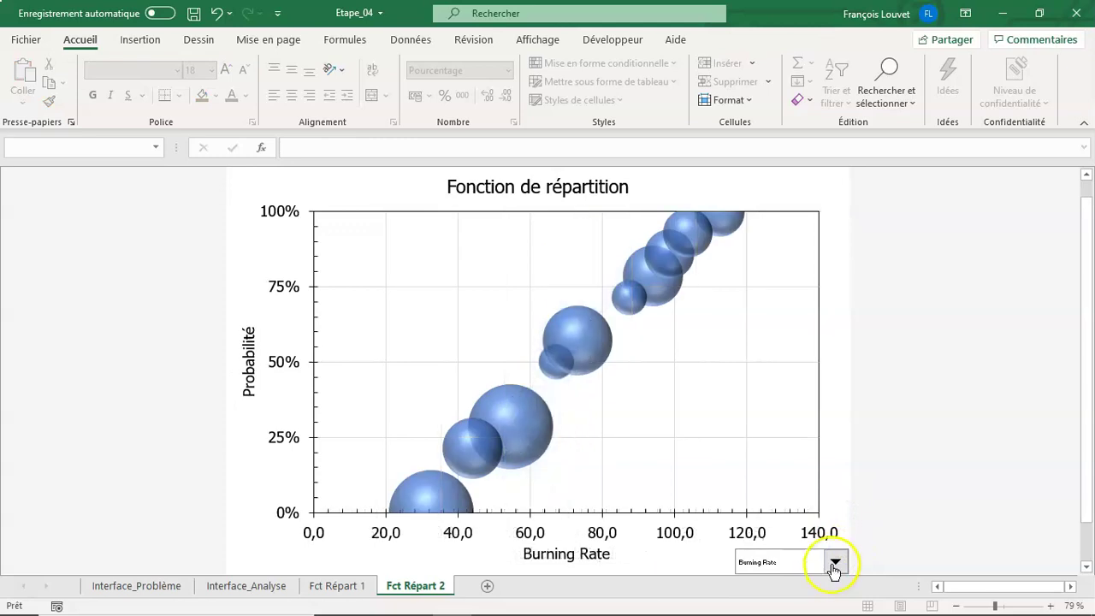
click(834, 564)
click(824, 587)
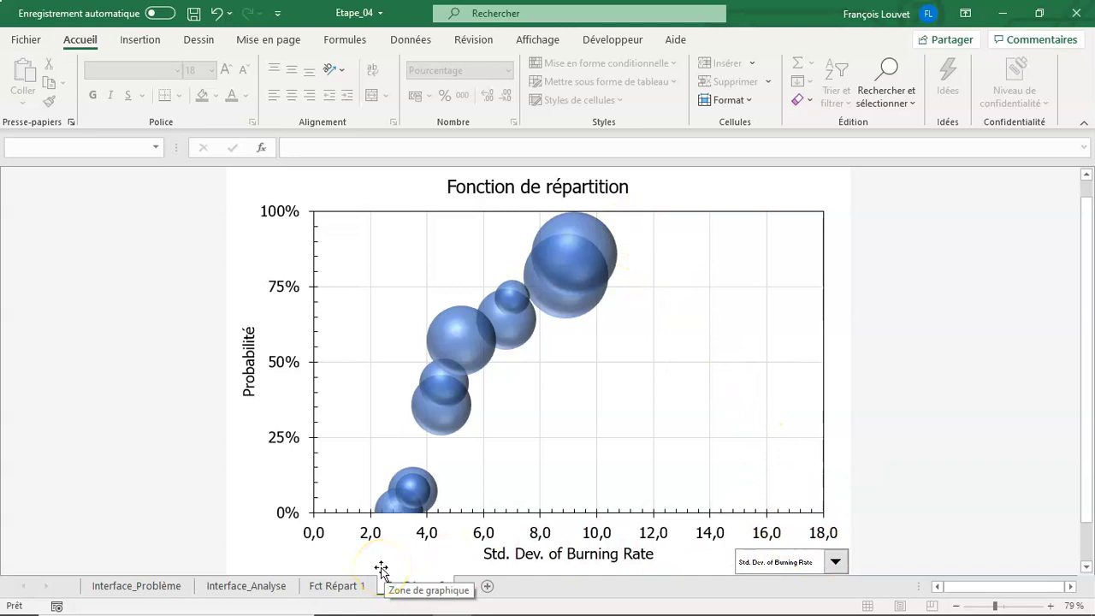
Step: Compare with the Fct Répart 1 chart, then return to Fct Répart 2
click(346, 586)
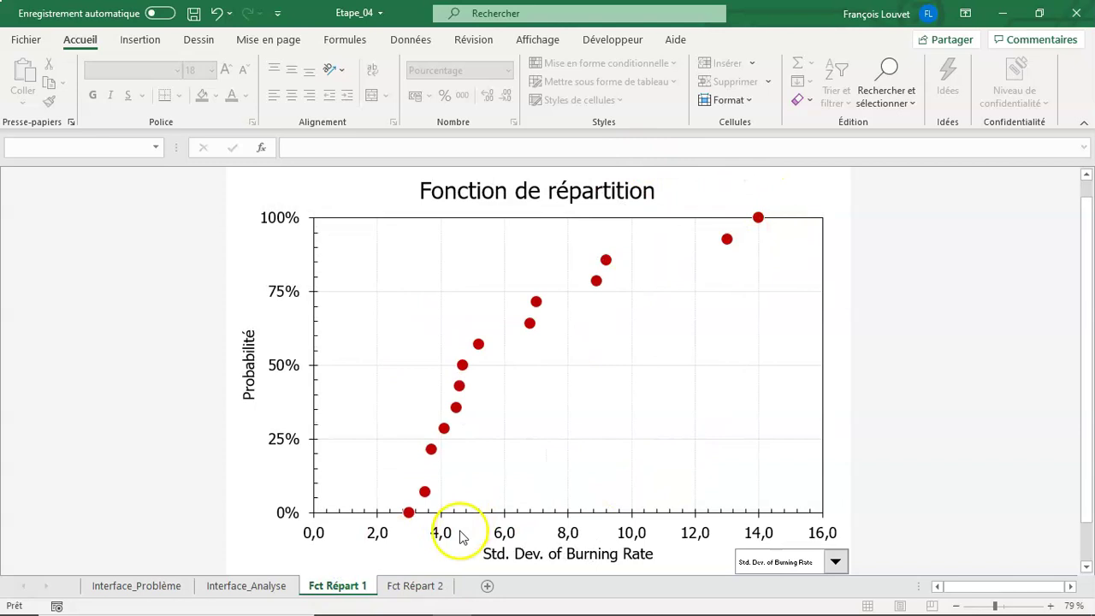
click(409, 589)
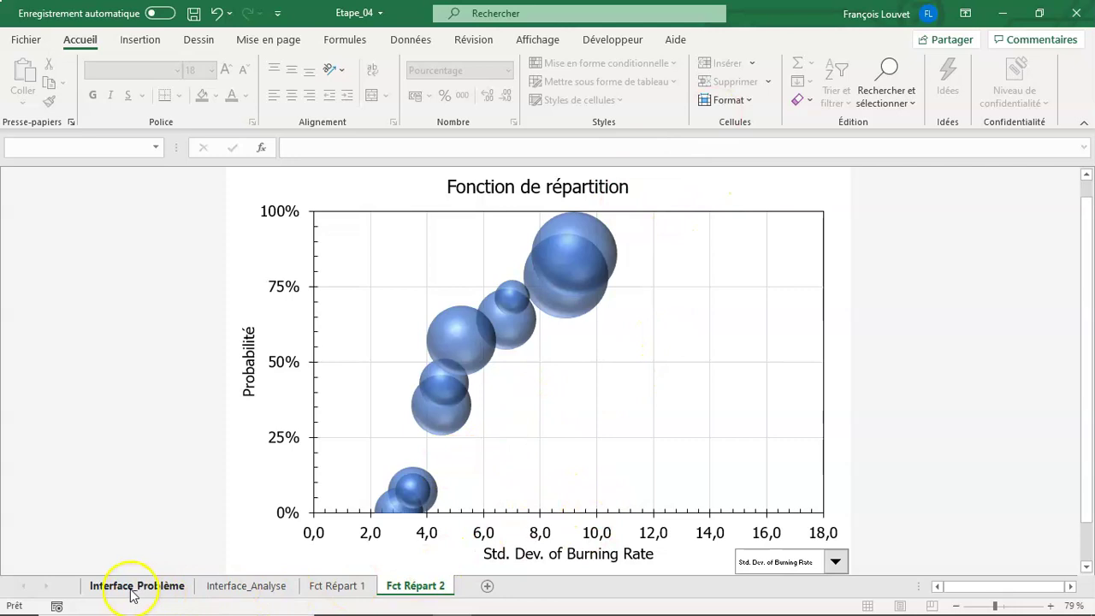
click(238, 590)
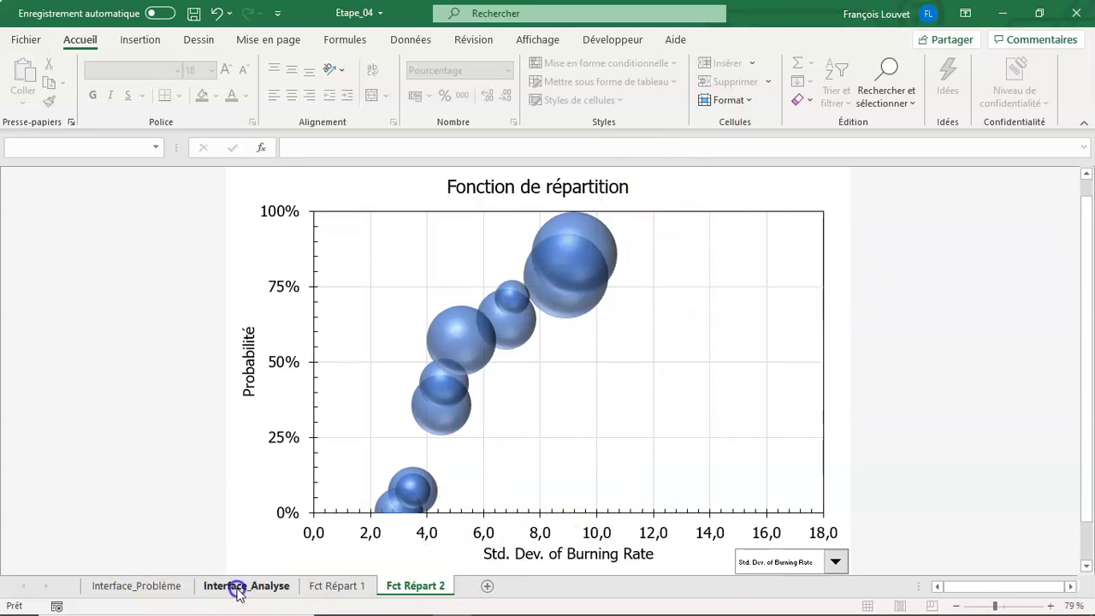
Step: Change AA14 to the array formula =10+100*INDEX(PLEX;0;INDEX_F), then return to Fct Répart 2
click(575, 404)
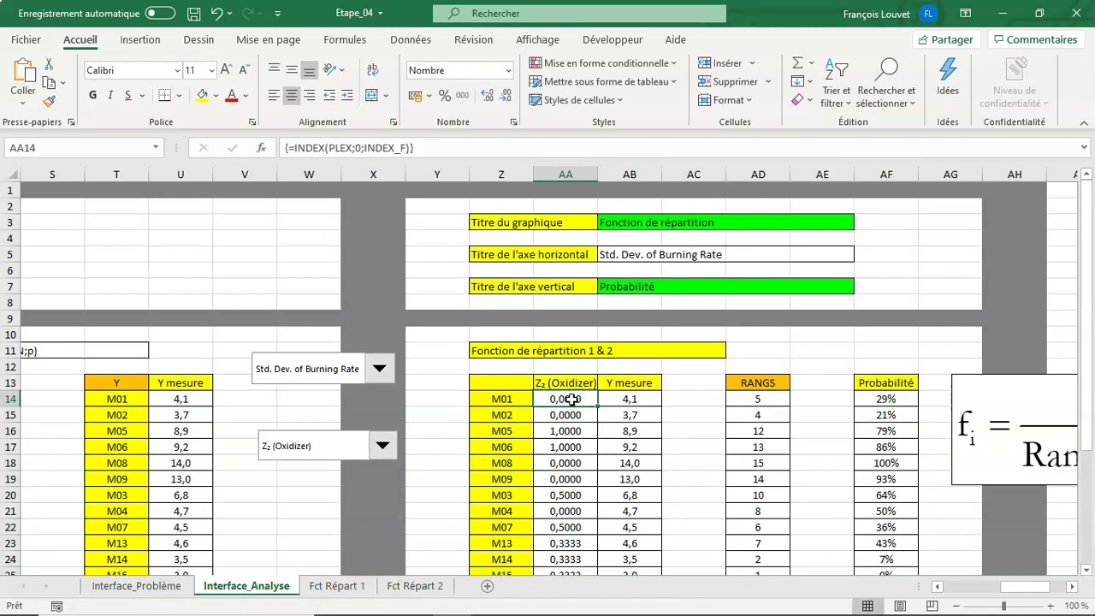
click(293, 147)
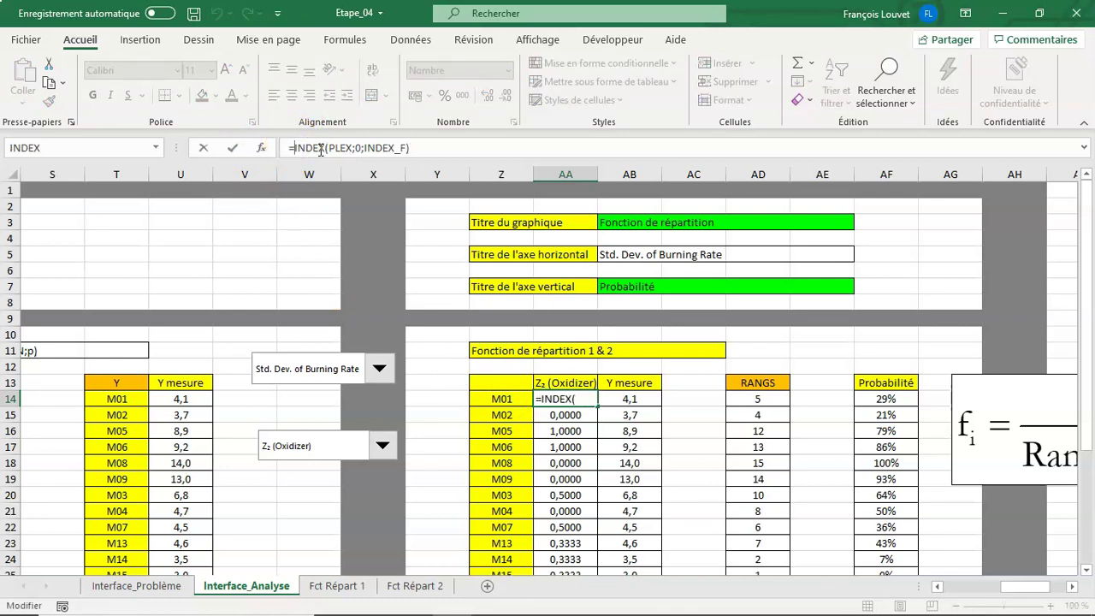
text(10)
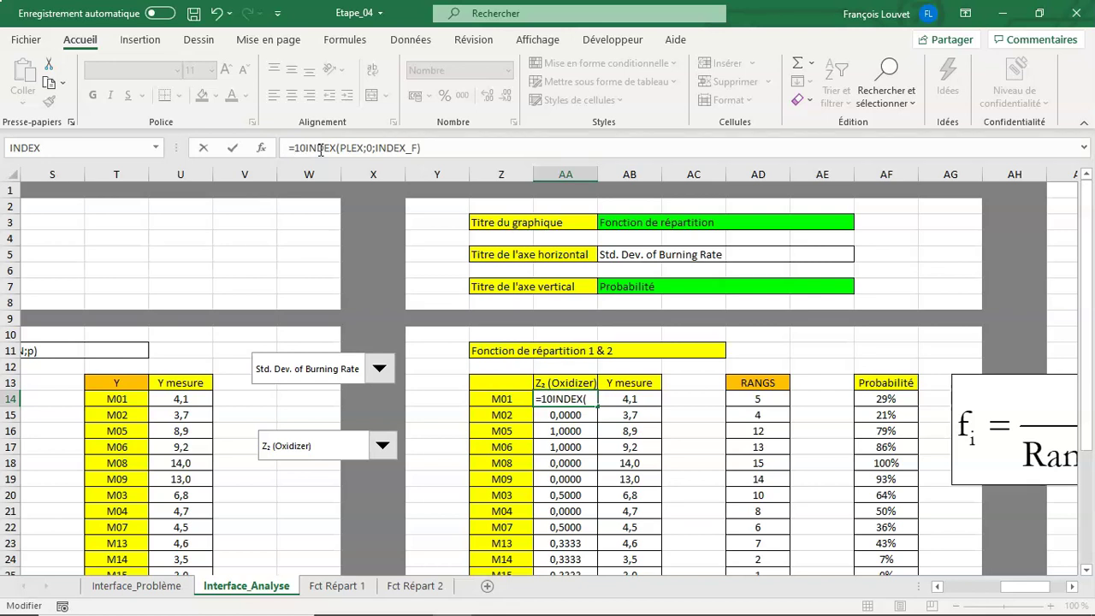
text(+100*)
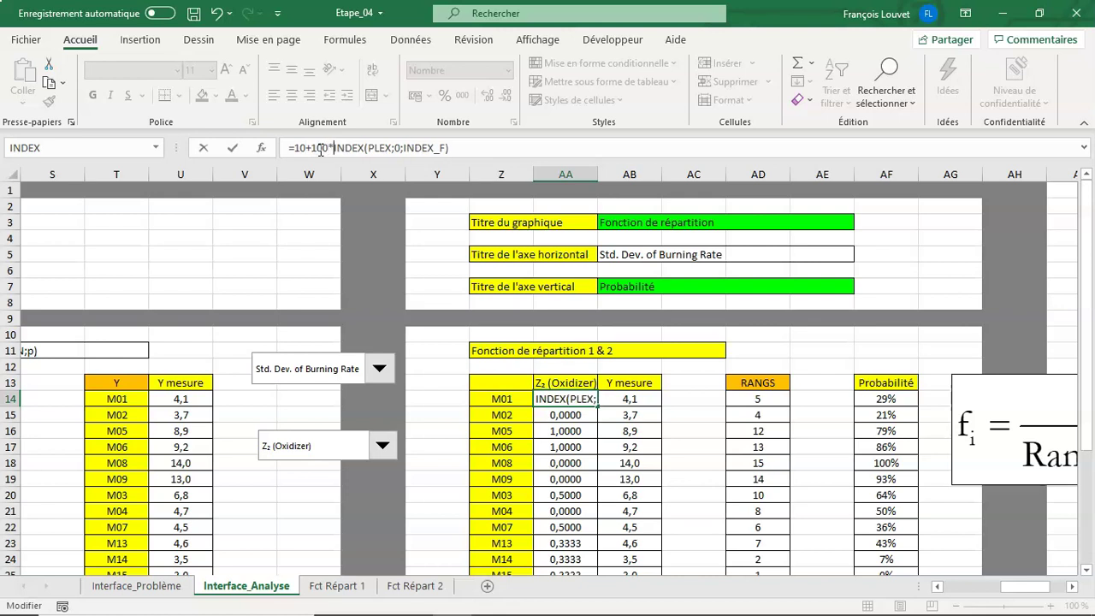
key(ctrl+shift+Return)
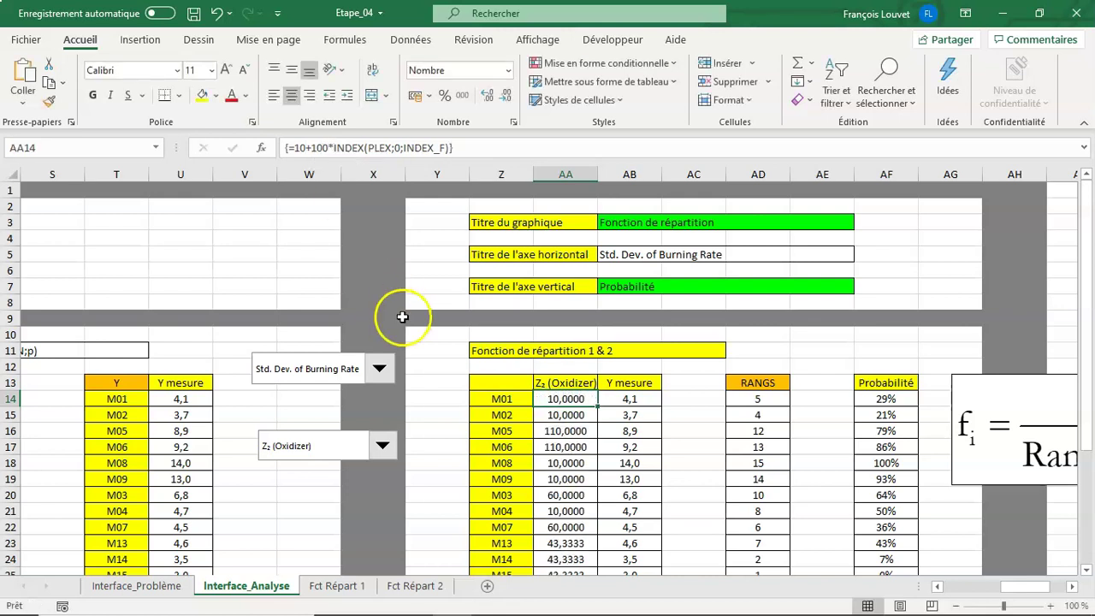
scroll(660, 362, down, 2)
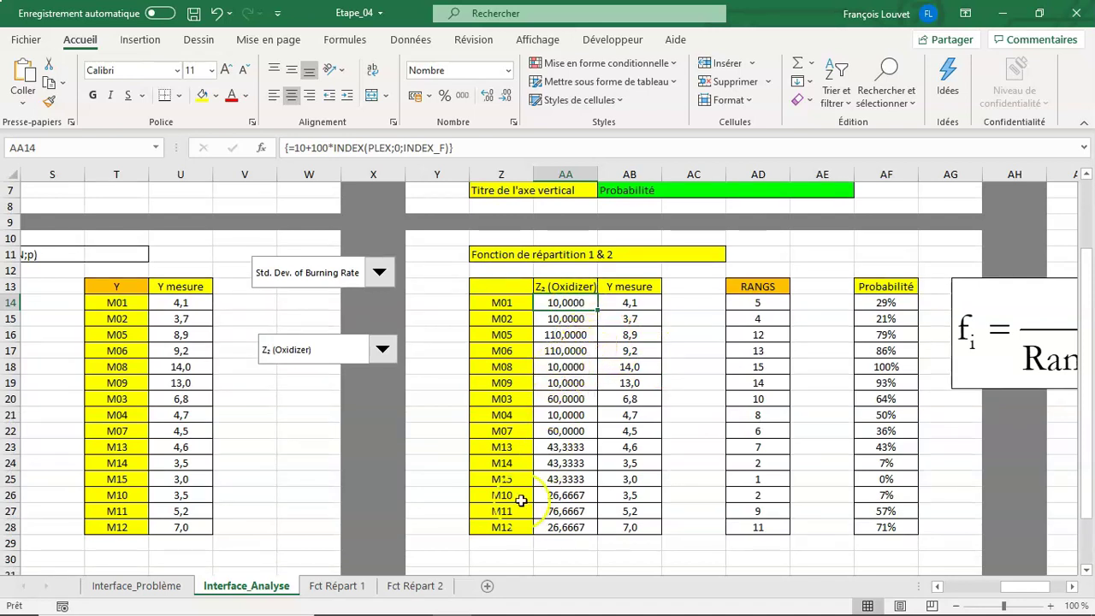
click(414, 588)
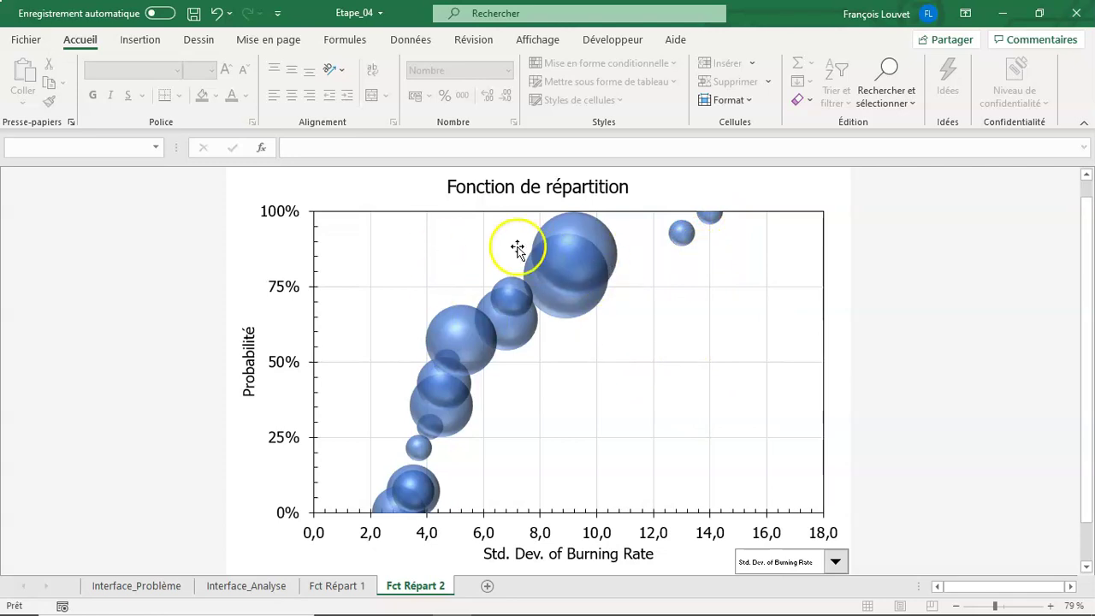
Step: Increase the 'Fonction de répartition' chart title font to 28 pt
click(373, 180)
click(465, 190)
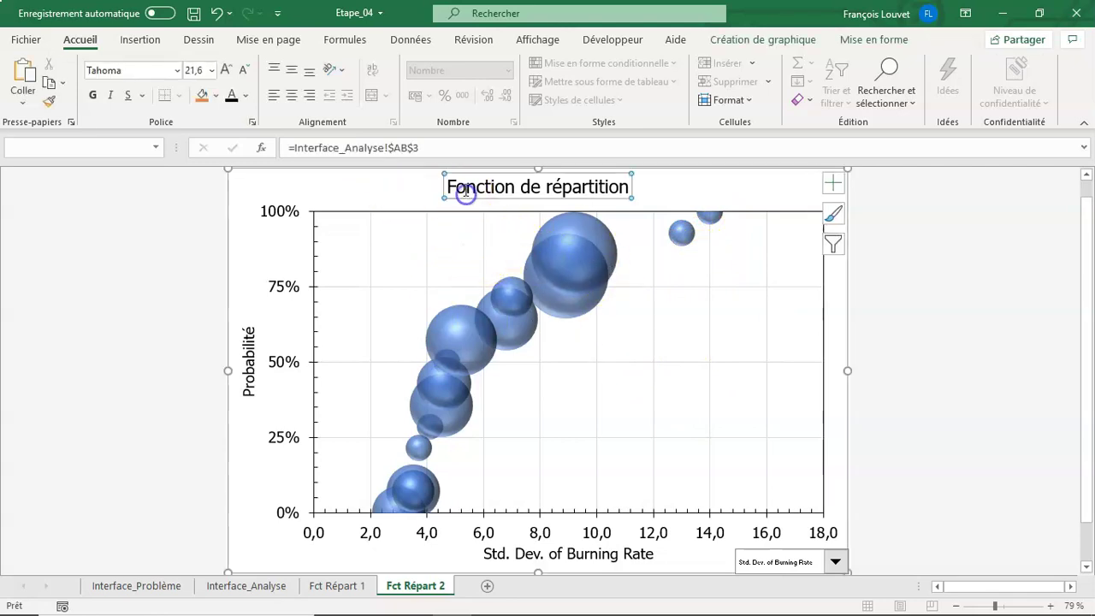
click(228, 73)
click(228, 73)
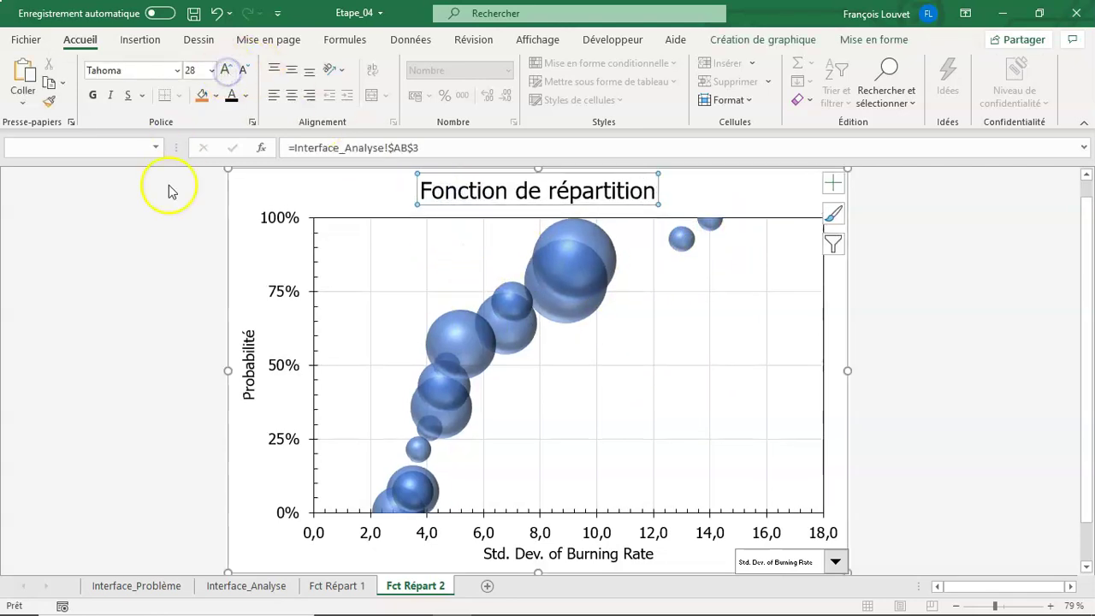
click(165, 206)
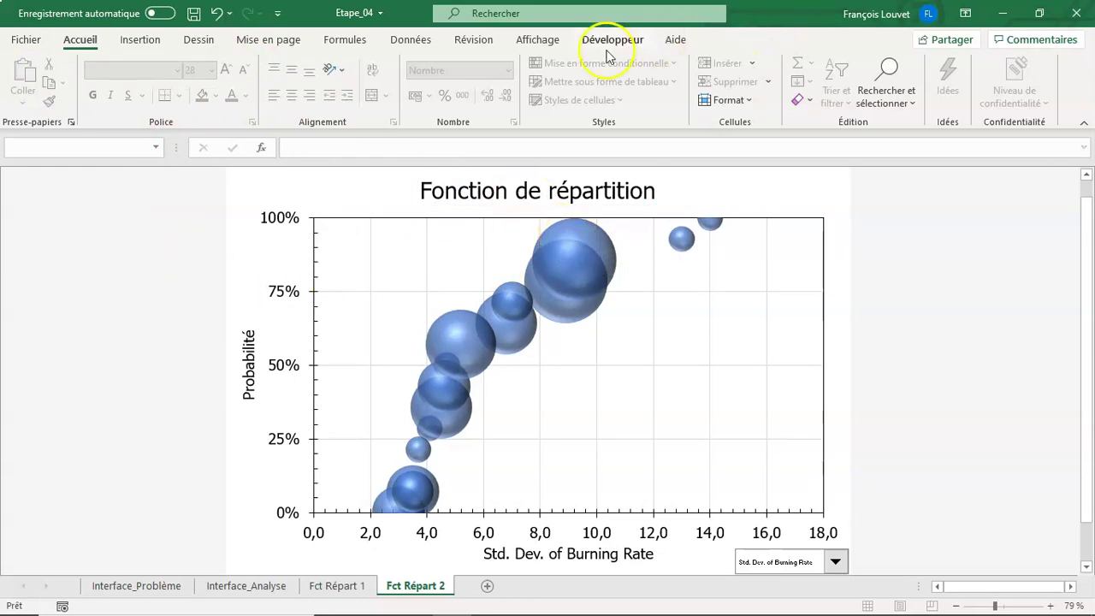
Step: Select the whole chart and show the Format tab's list of chart elements
click(729, 176)
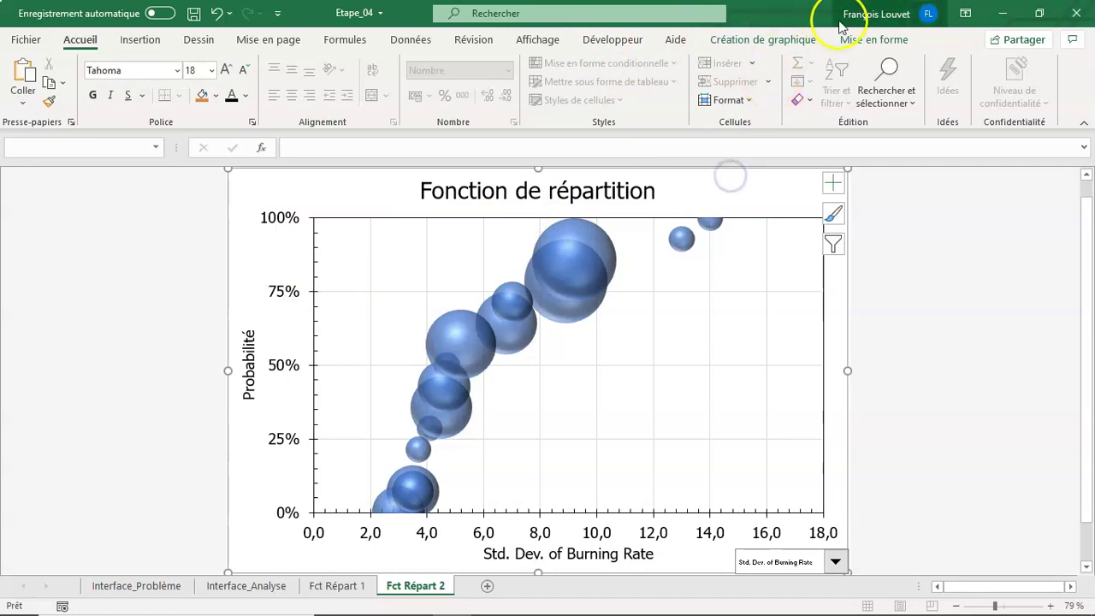
click(868, 39)
click(150, 64)
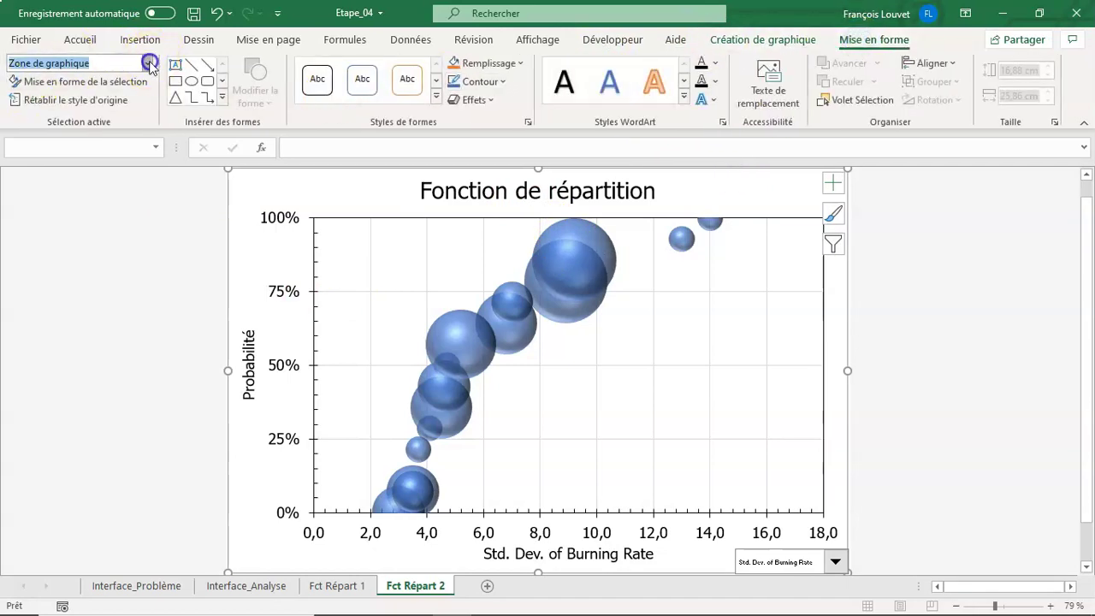
Step: Set Série1's bubble scale to 50, trying bubble width before returning to area sizing
click(88, 253)
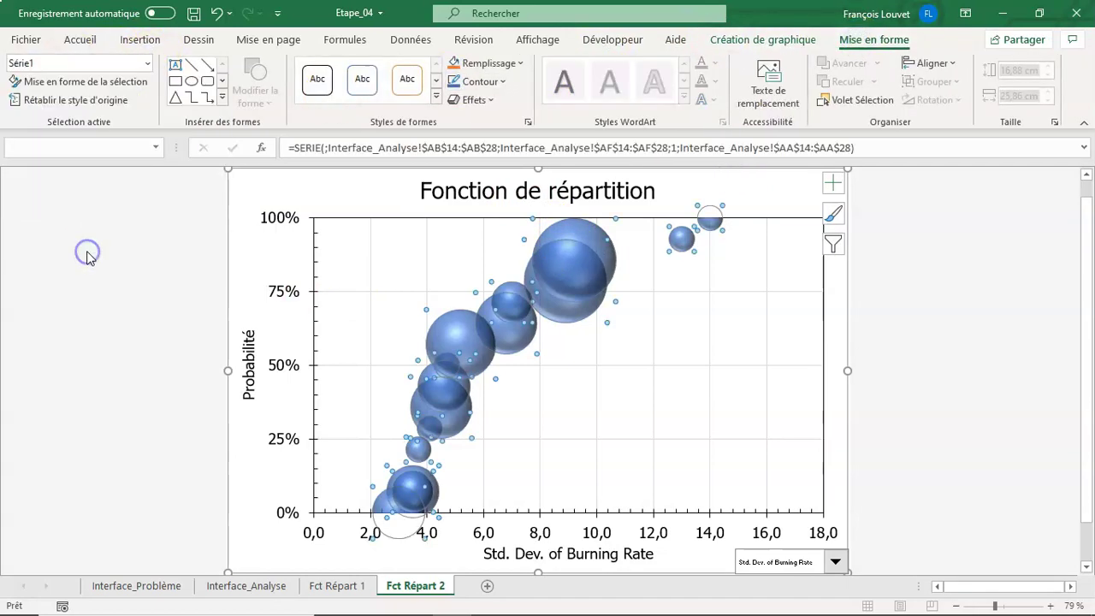
click(115, 81)
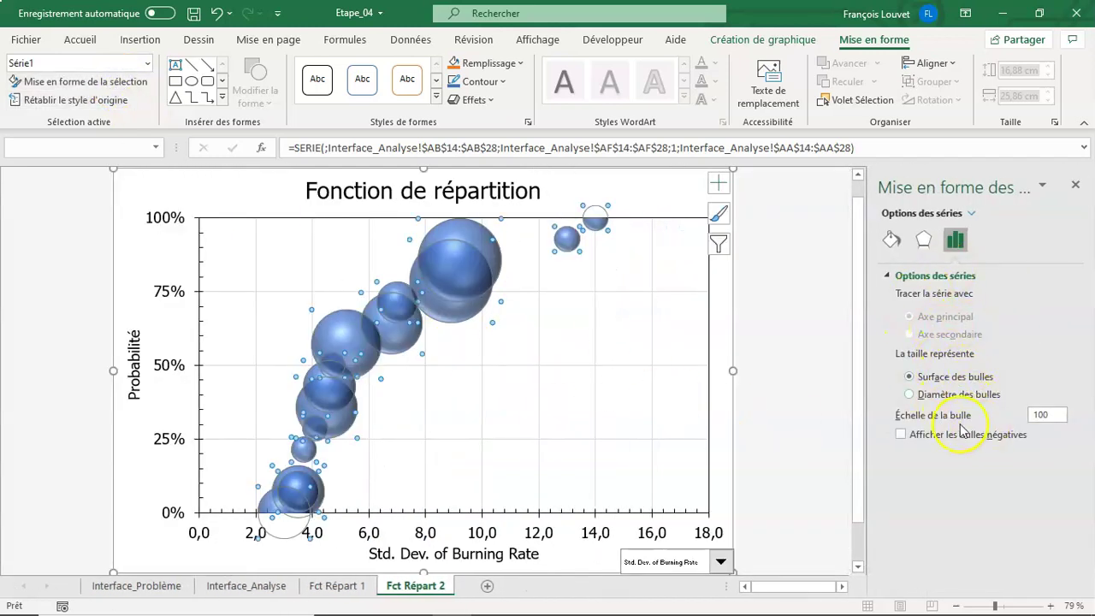
drag(1052, 416, 1010, 416)
text(50)
key(Return)
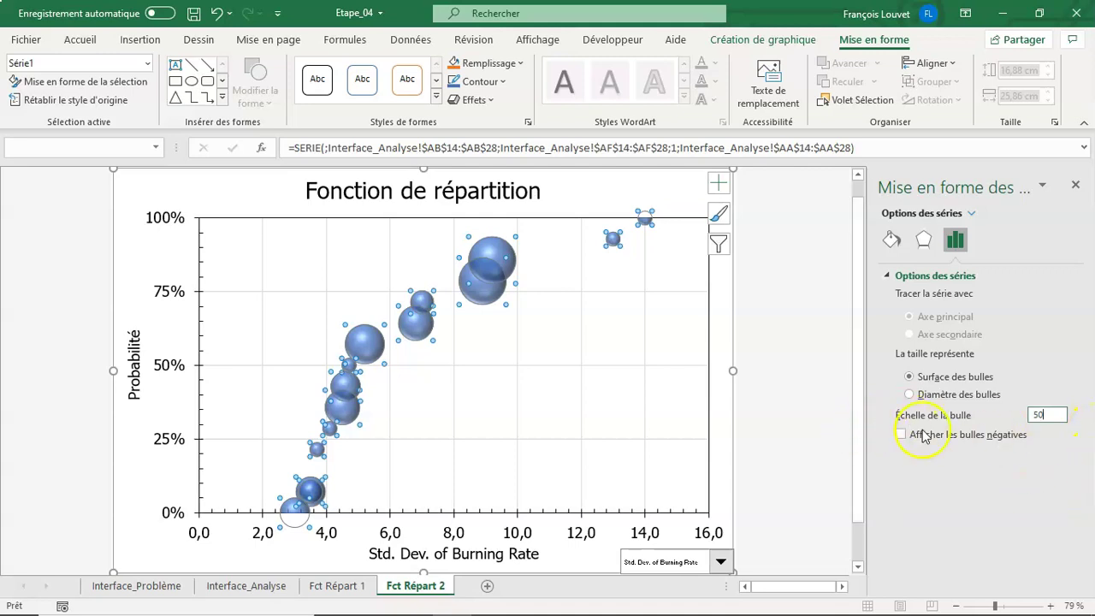
click(933, 395)
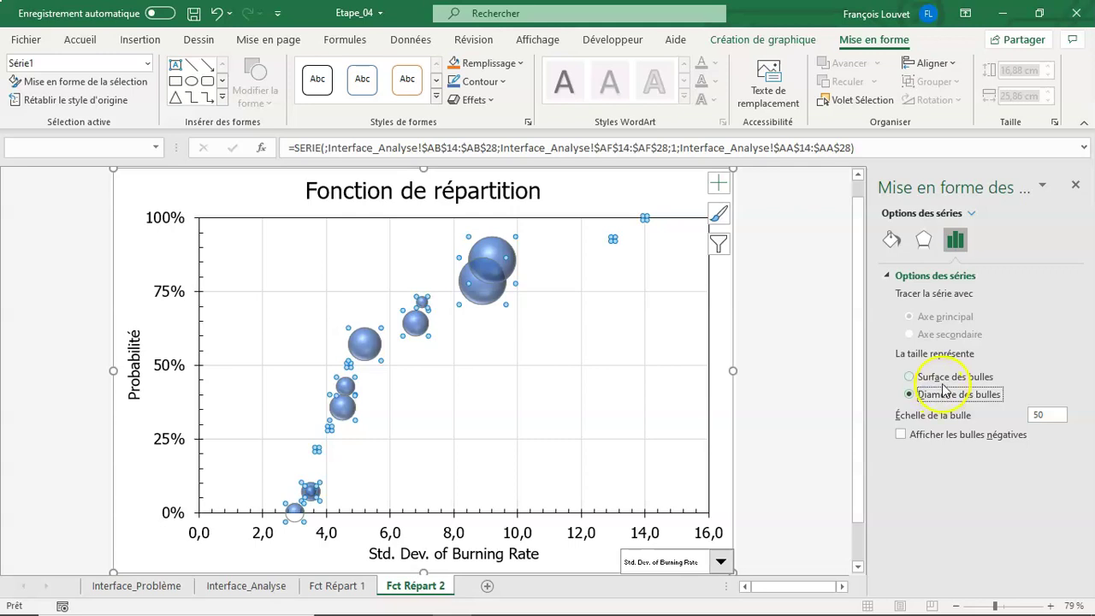
click(936, 377)
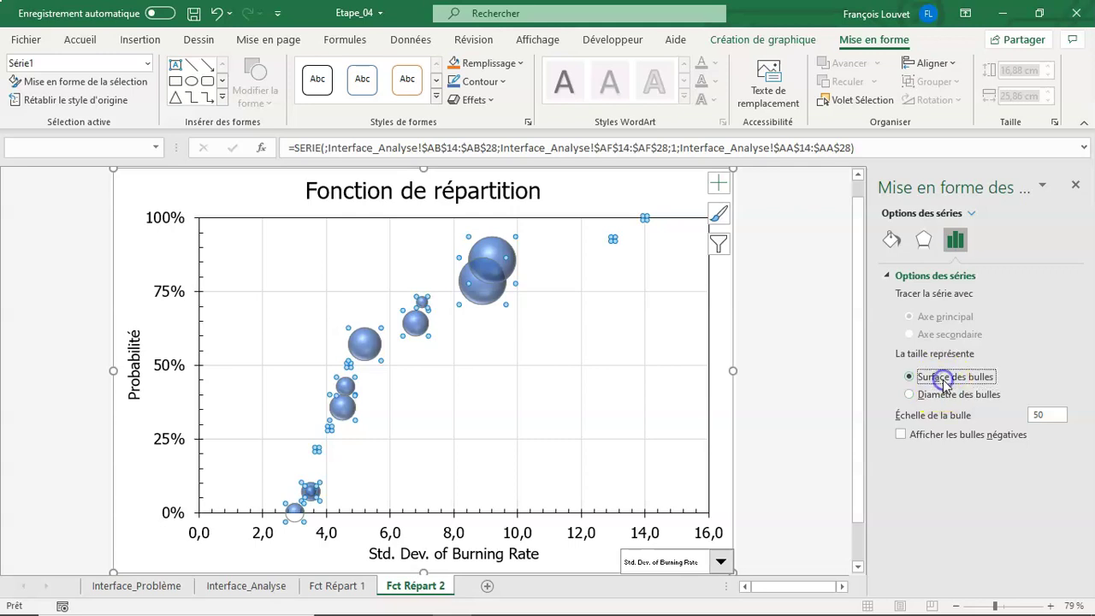
click(790, 424)
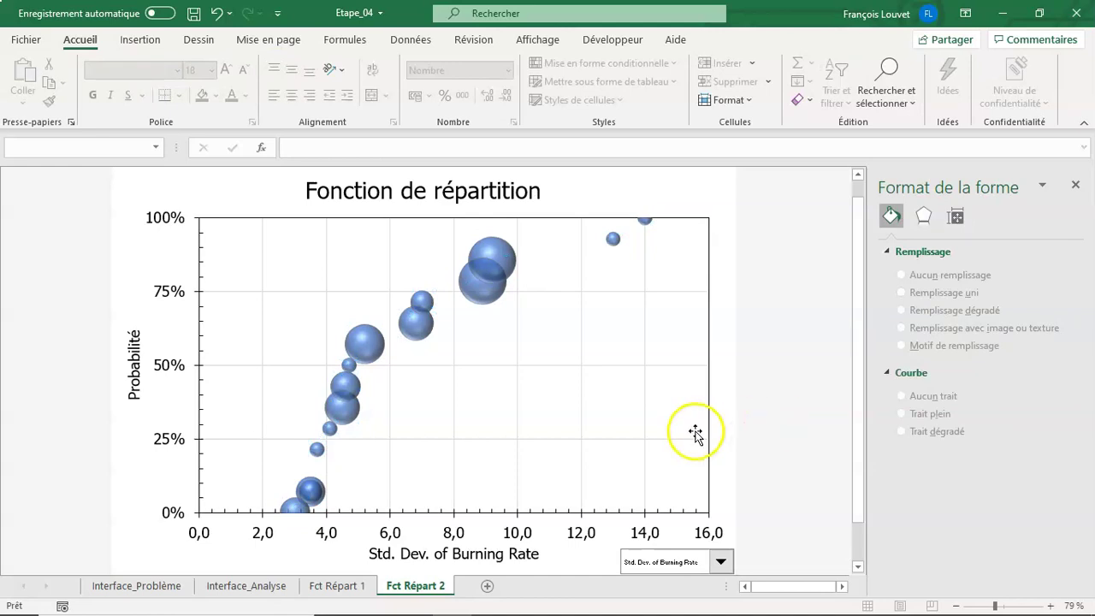
Step: Cycle the response through Burning Rate and Std. Dev. of Burning Rate, ending on Manufacturability Index
click(720, 561)
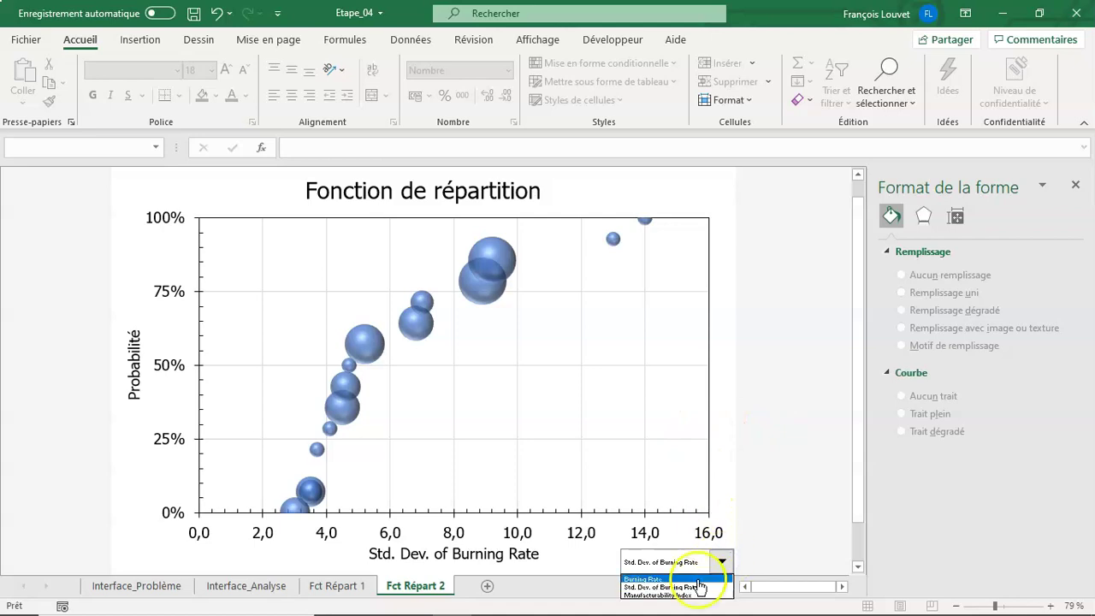
click(698, 579)
click(720, 561)
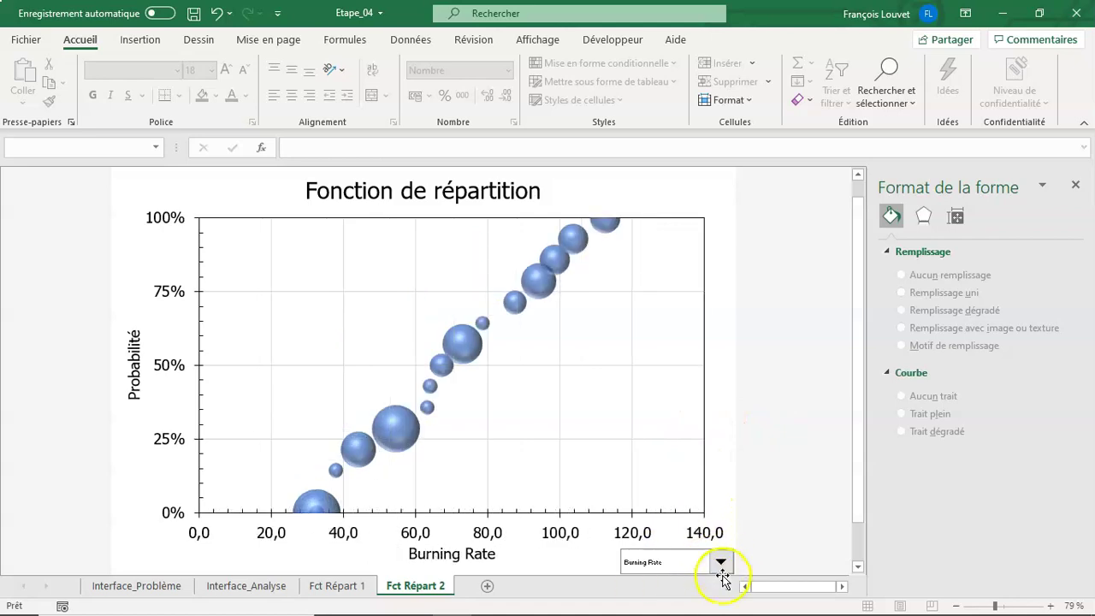
click(700, 587)
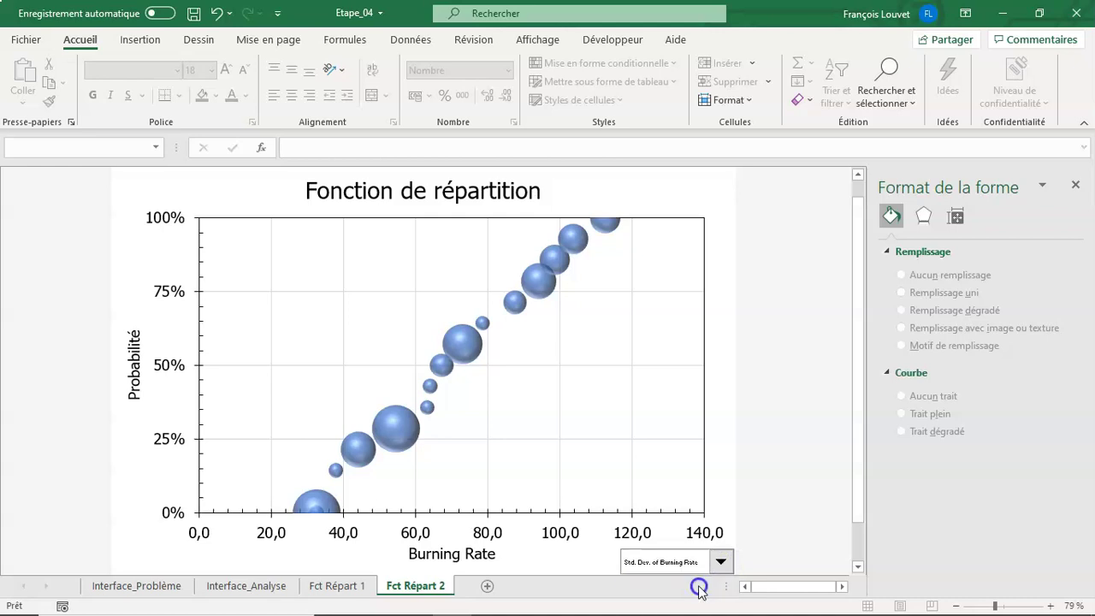
click(720, 561)
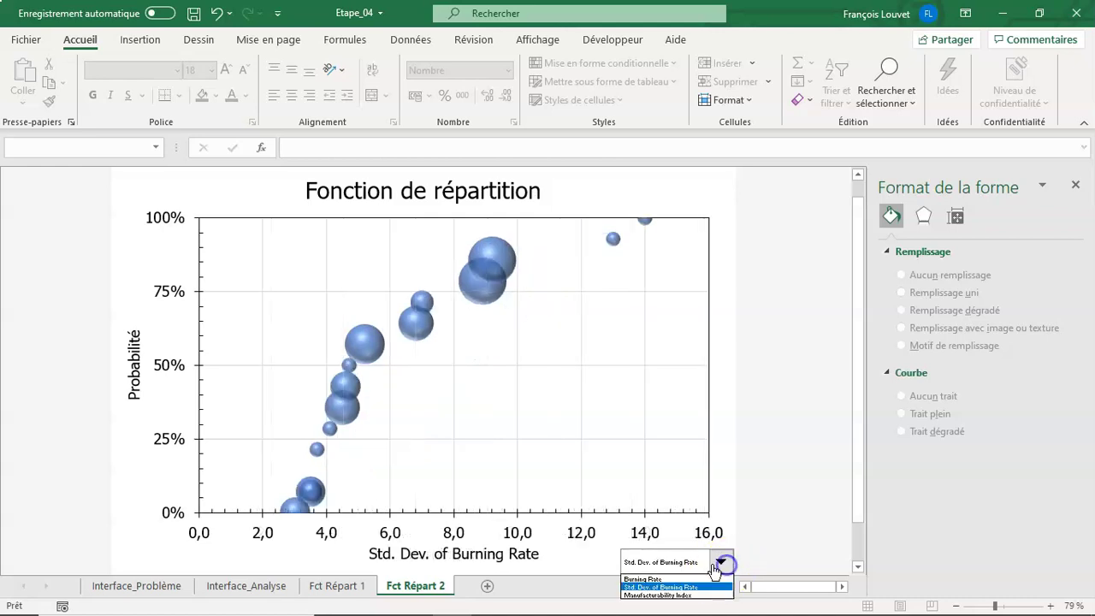
click(700, 594)
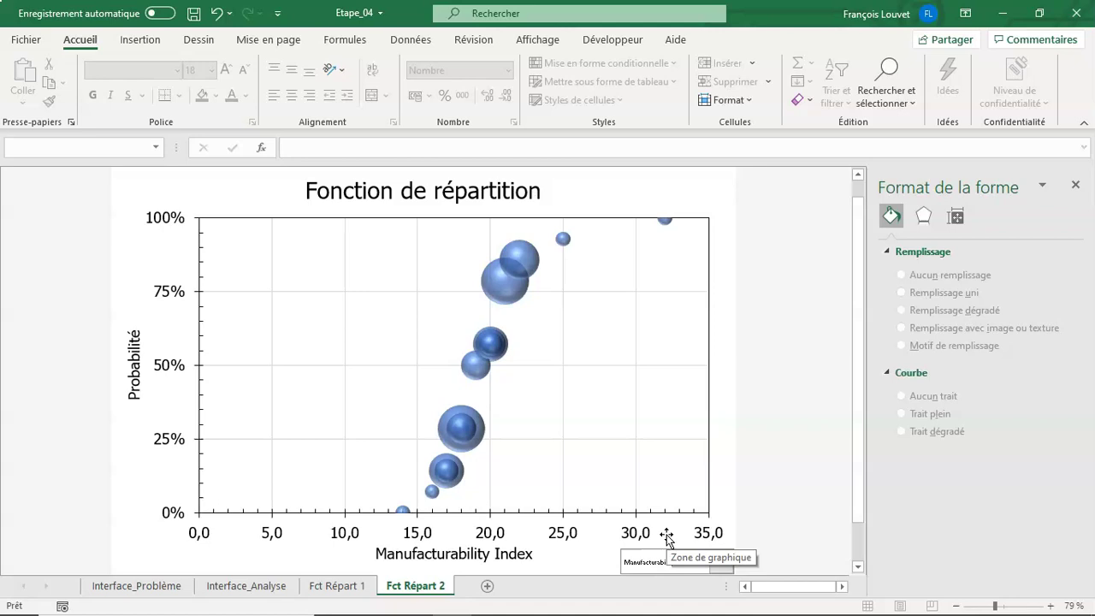
Step: Check the AA13 factor heading on Interface_Analyse, then select the bubble chart on Fct Répart 2
click(243, 586)
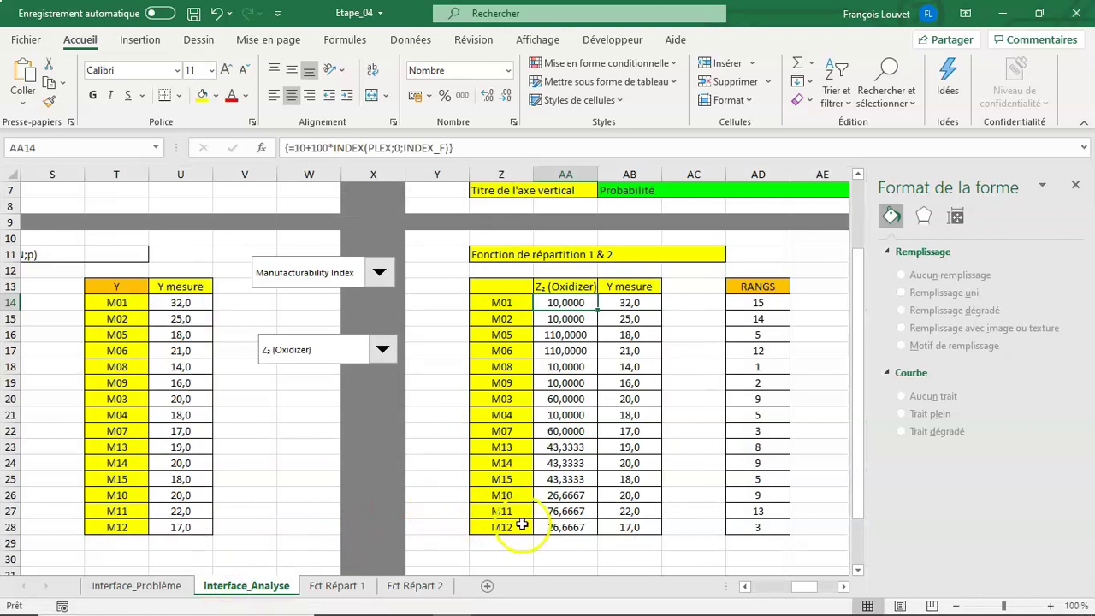
click(517, 558)
click(580, 283)
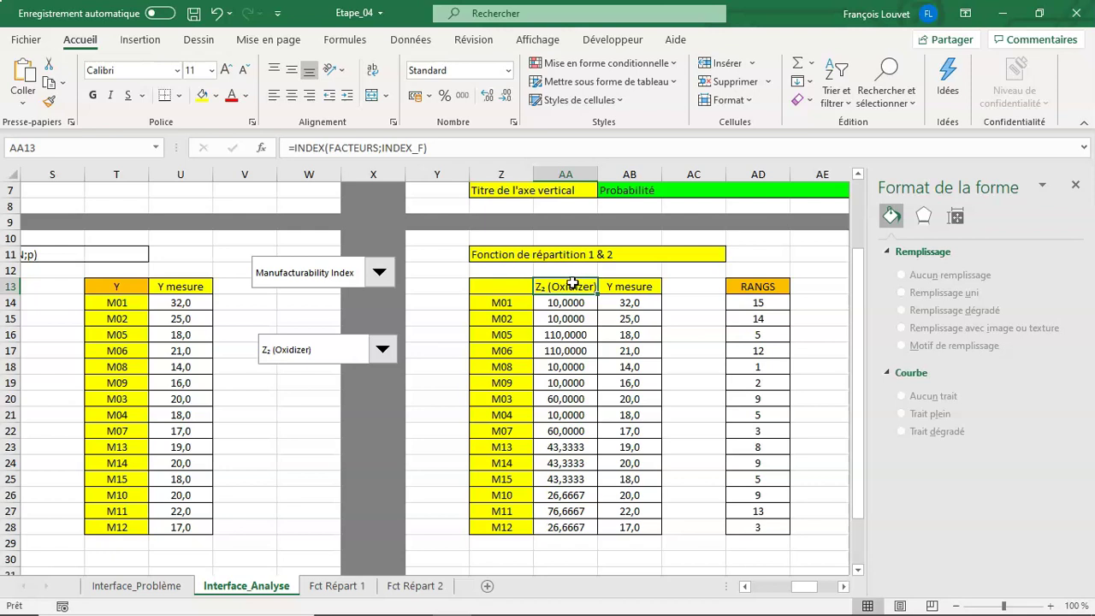
click(416, 586)
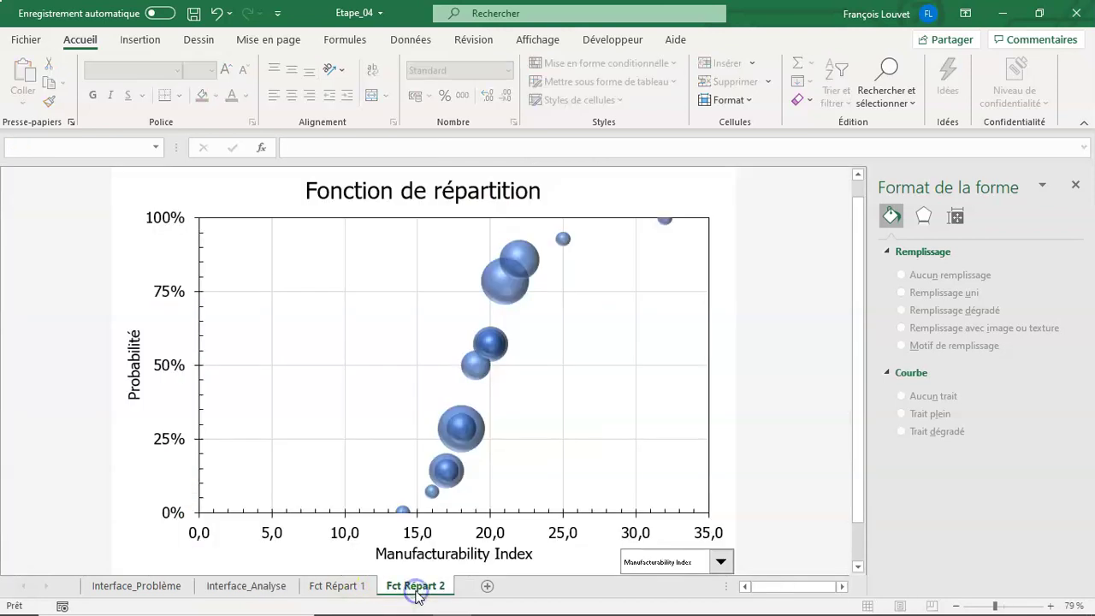
click(691, 185)
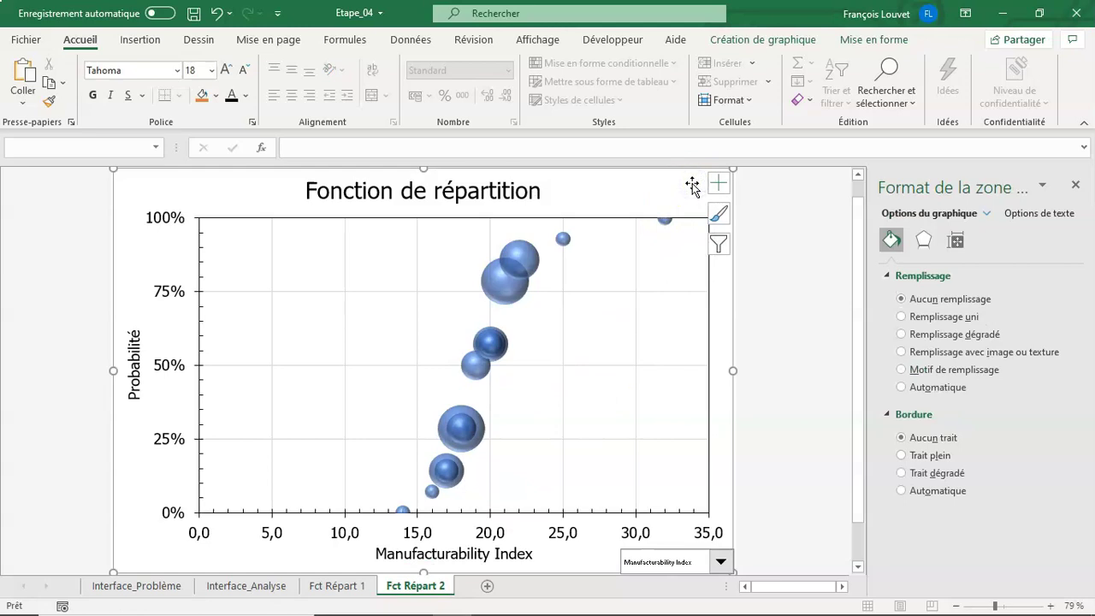
Step: Add a right-side legend to the bubble chart and bring up Sélectionner des données
click(756, 43)
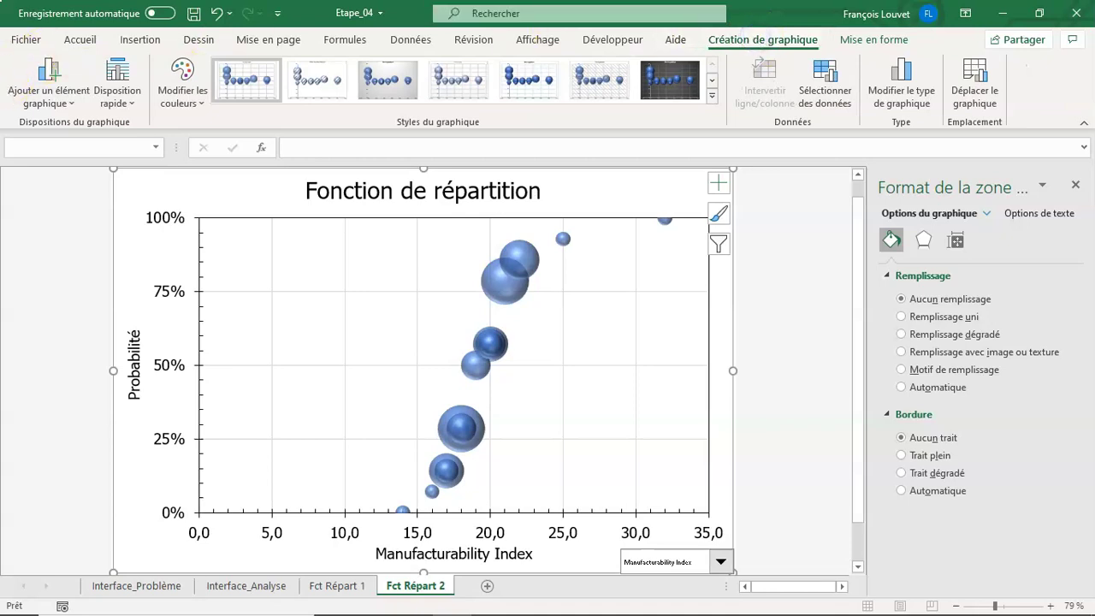
click(30, 97)
mouse_move(56, 282)
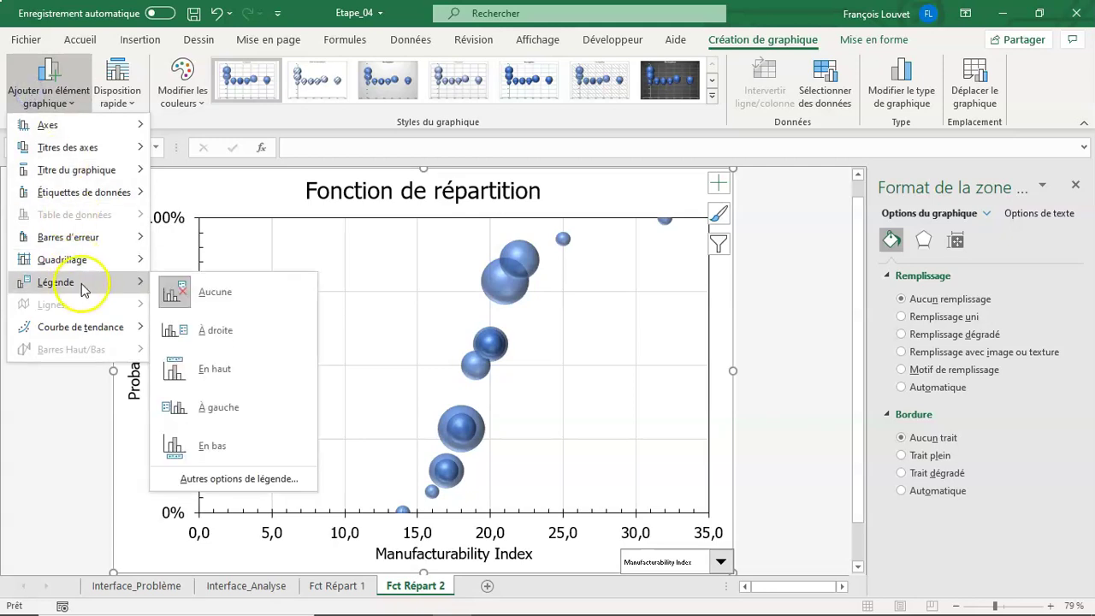
click(237, 339)
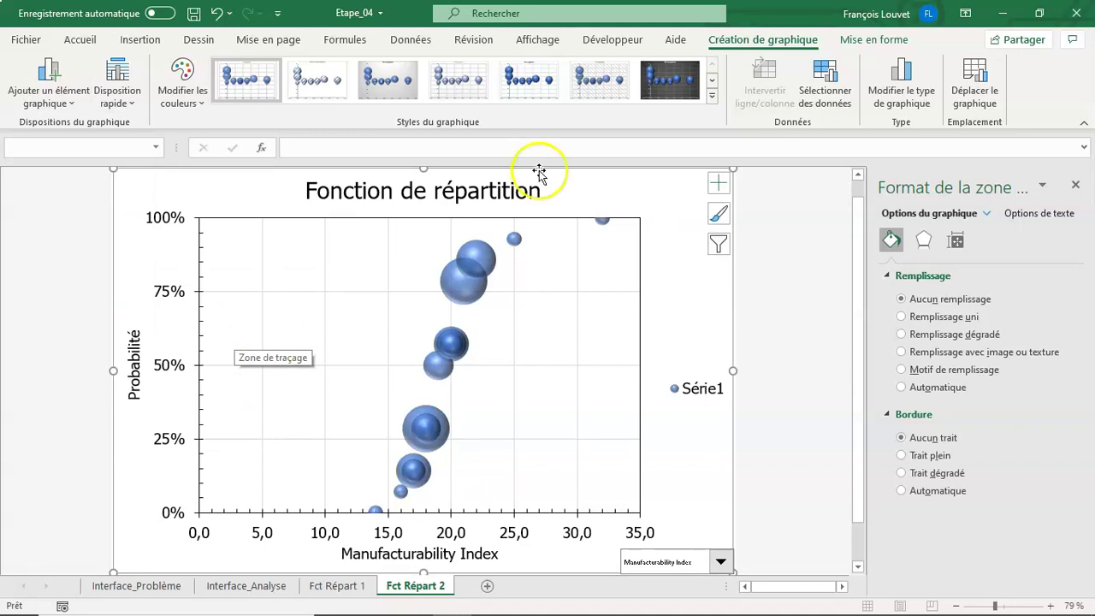
click(834, 83)
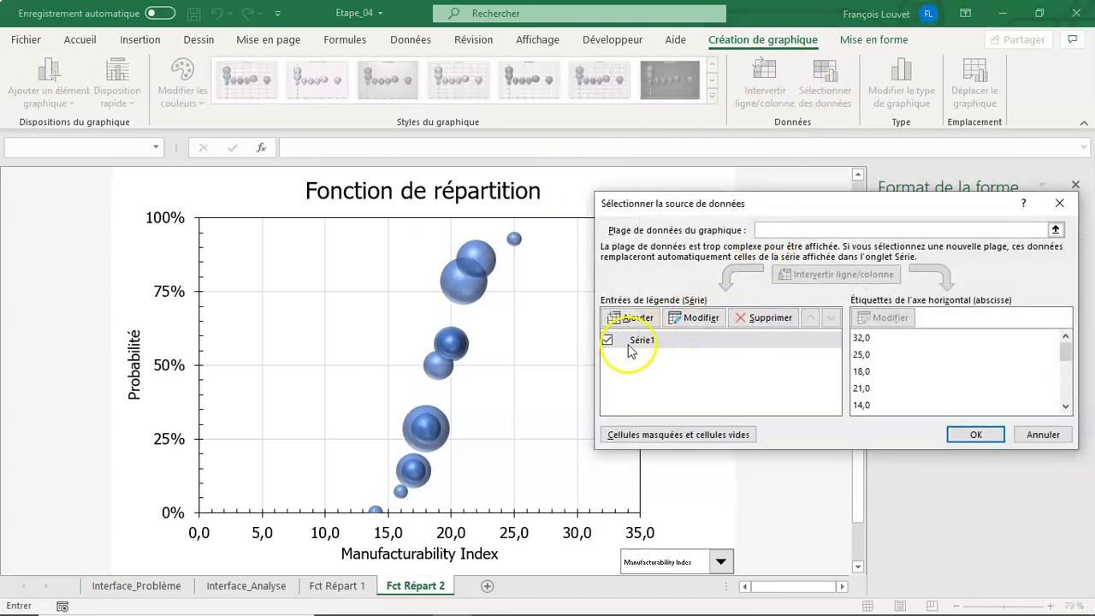
Step: Set the series name to Interface_Analyse!$AA$13 so the legend shows Z₂ (Oxidizer)
click(694, 319)
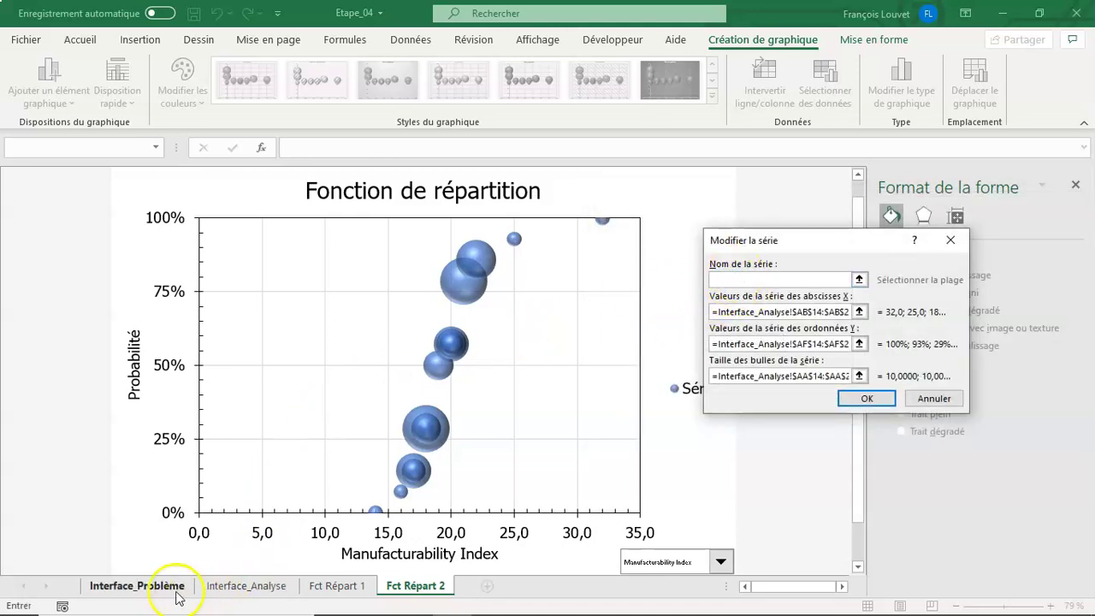
click(238, 589)
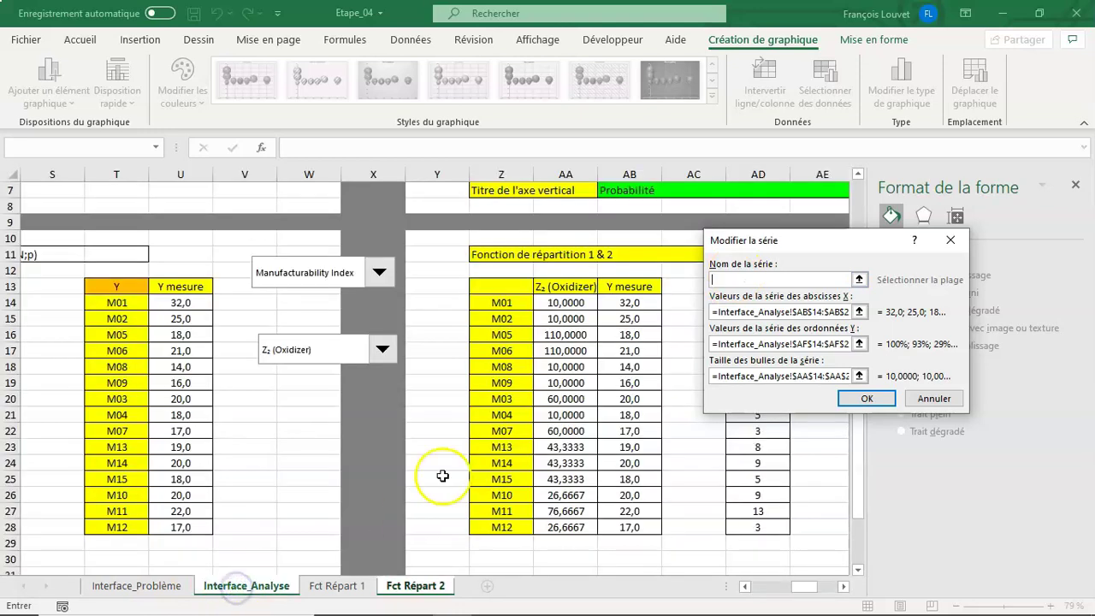
click(567, 289)
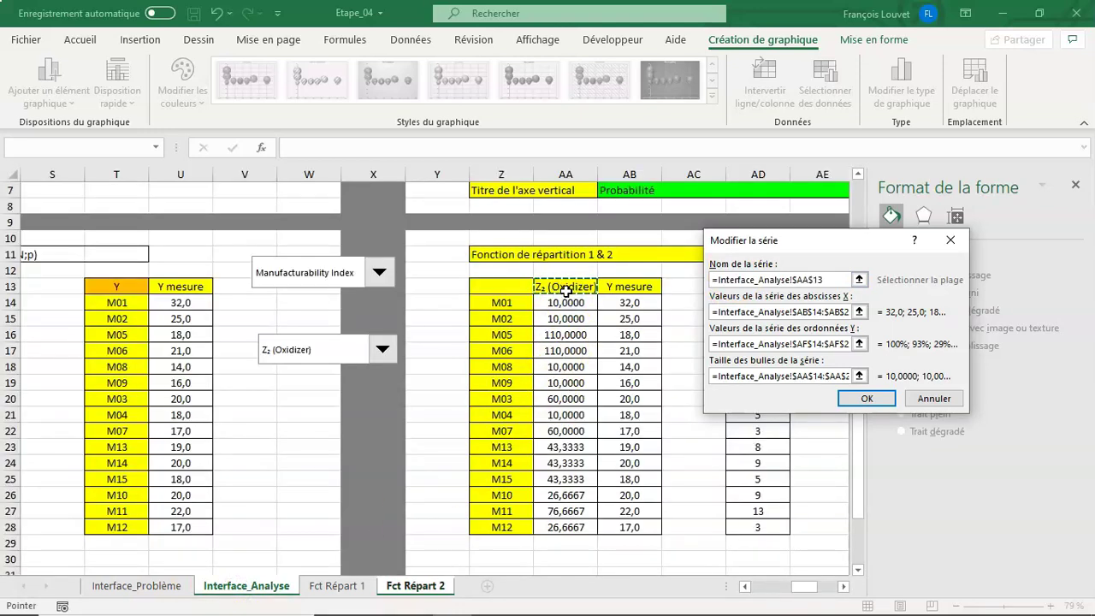
key(Return)
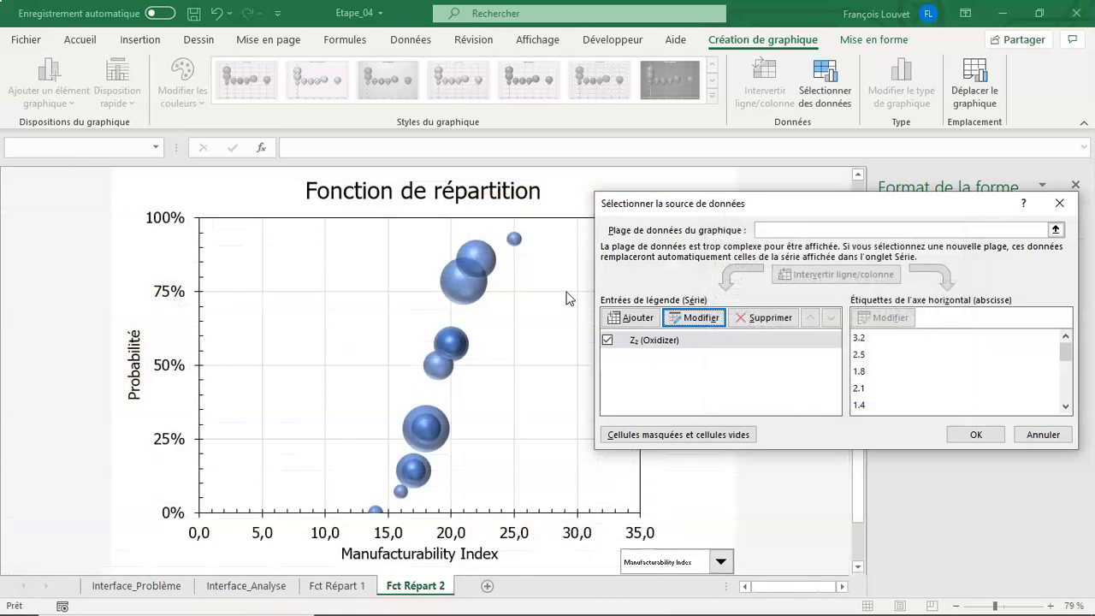
click(976, 435)
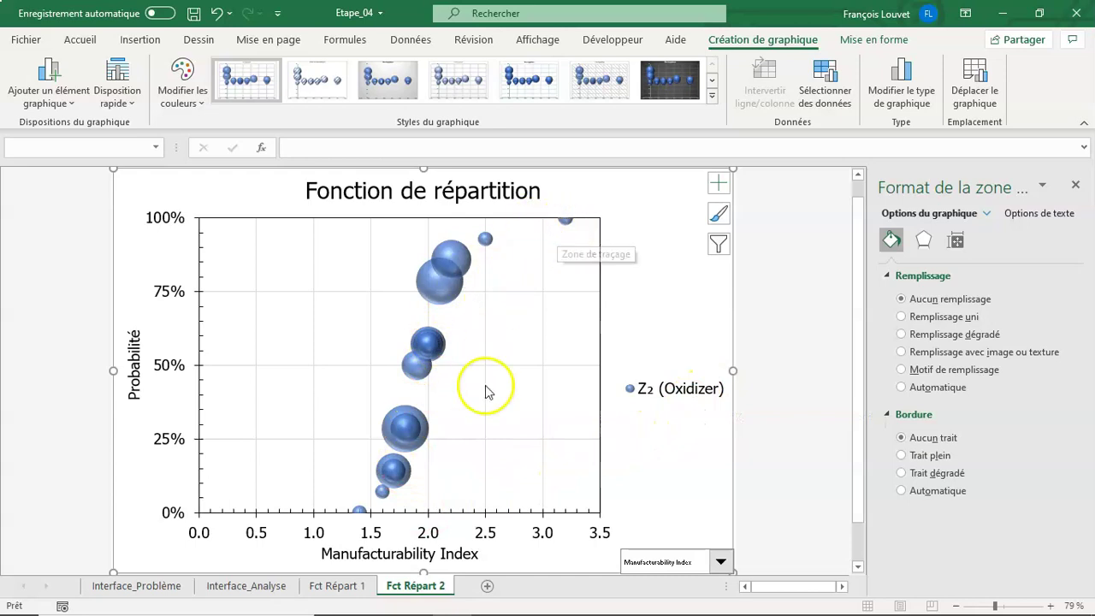
Step: Switch the response to Burning Rate, then Std. Dev. of Burning Rate
click(717, 561)
click(691, 587)
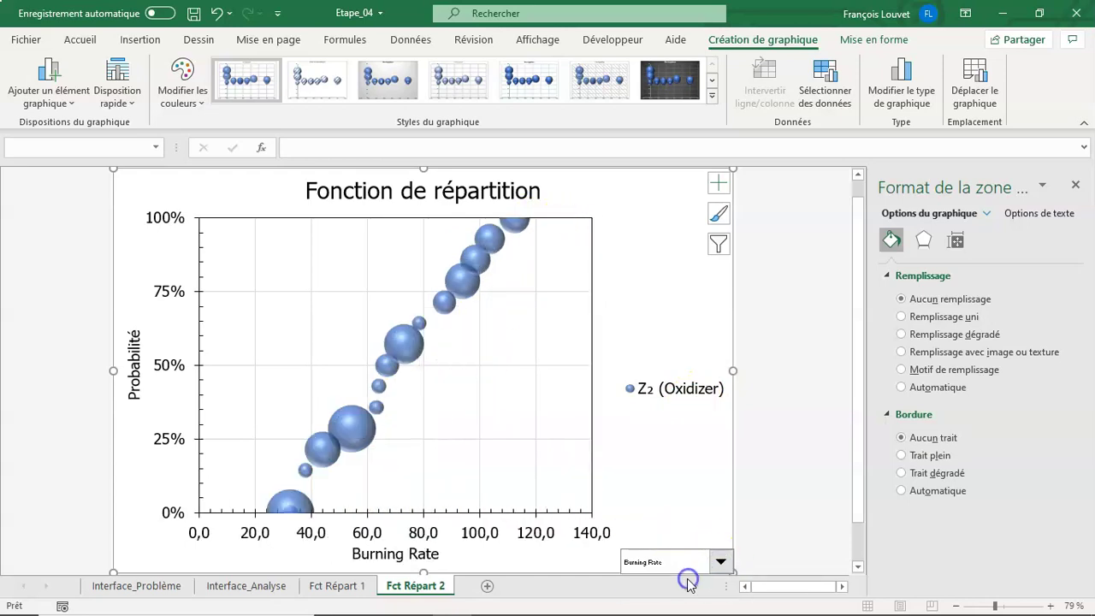
click(721, 561)
click(694, 587)
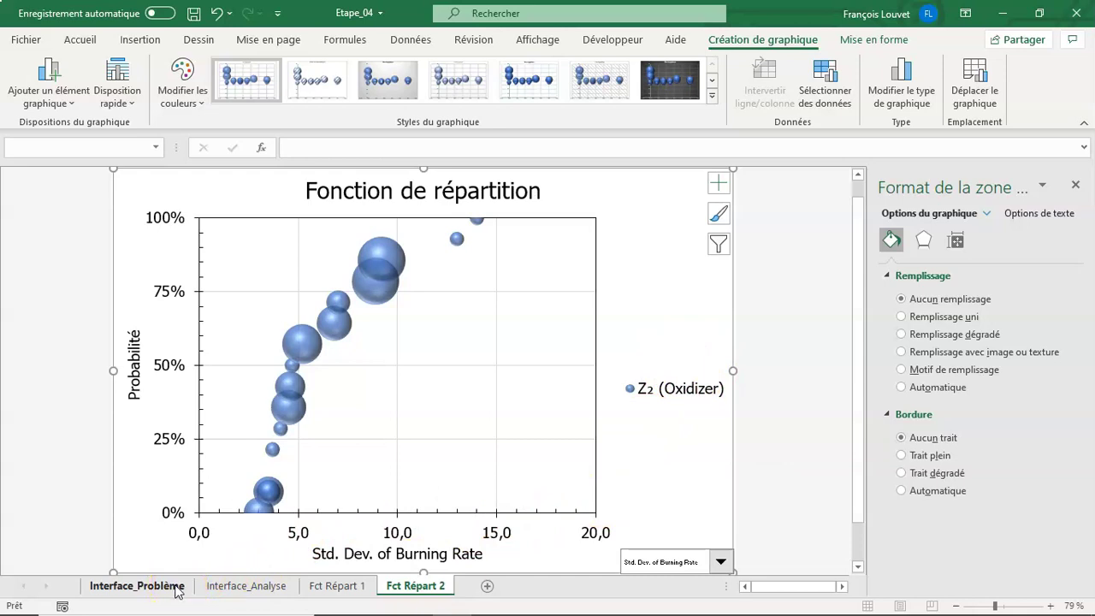
click(176, 588)
Step: Copy the row-27 Z₂ (Oxidizer) factor dropdown on Interface_Problème, then return to Fct Répart 2
scroll(274, 530, down, 2)
scroll(274, 531, up, 3)
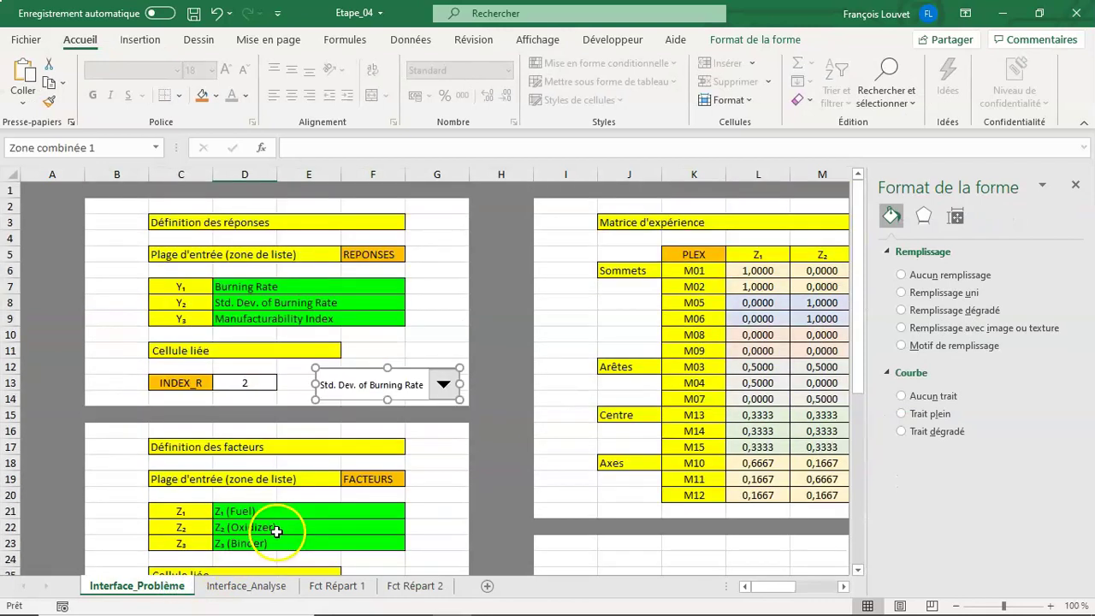
scroll(276, 531, down, 2)
right_click(354, 513)
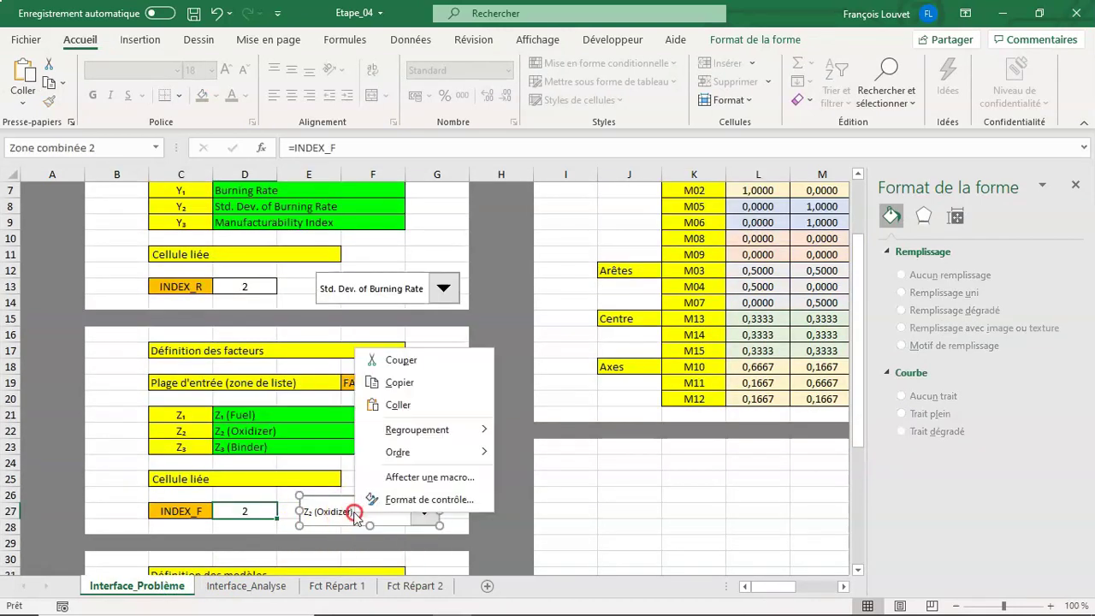
click(405, 385)
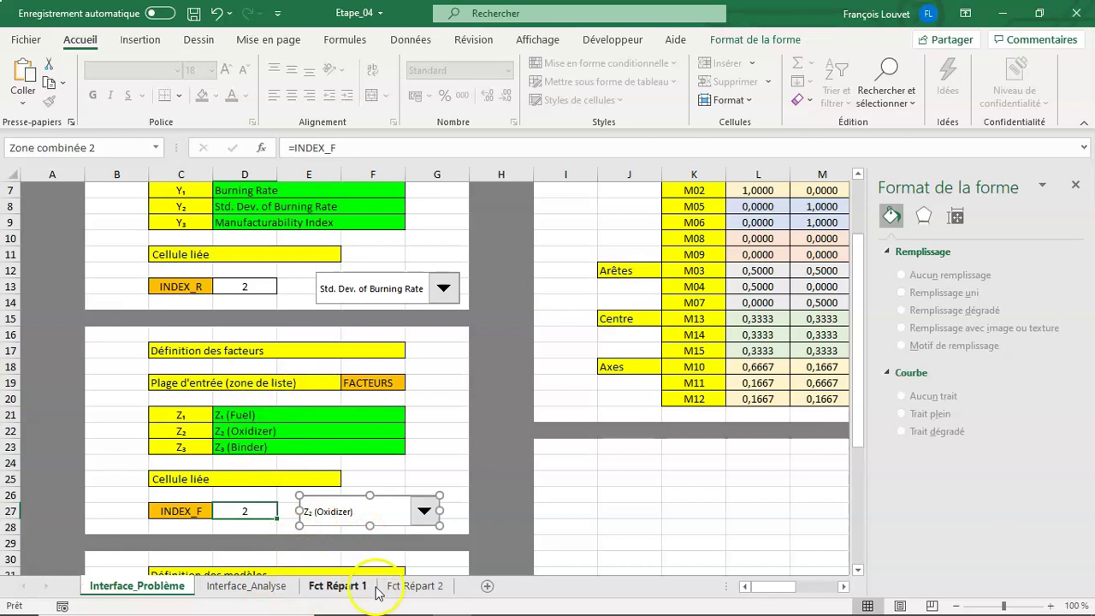
click(420, 586)
Step: Paste the factor dropdown onto the bubble chart and set it to Z₁ (Fuel)
click(12, 72)
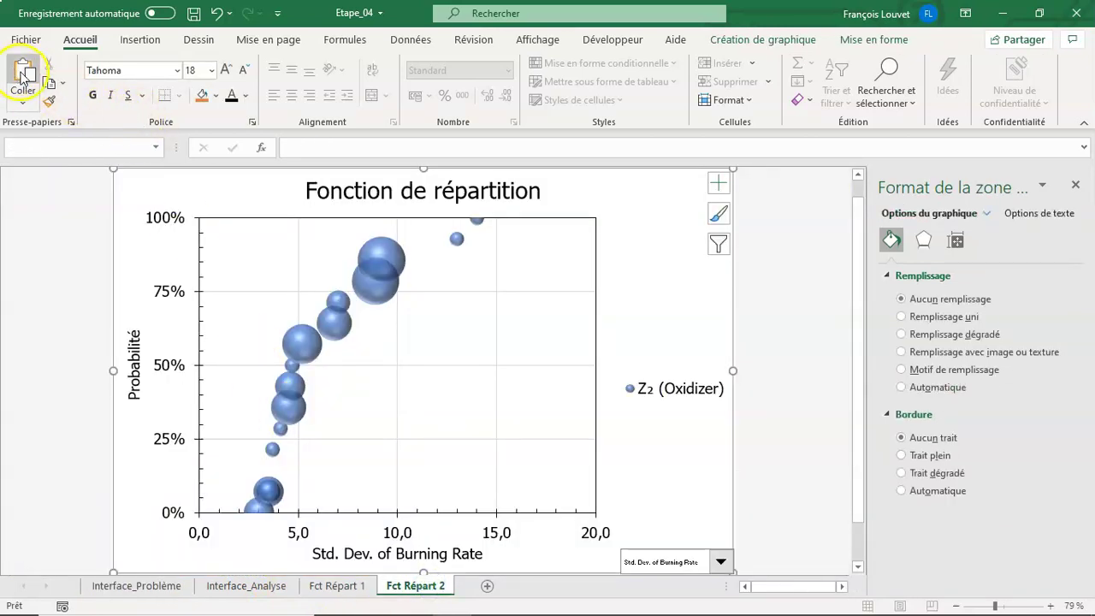
click(213, 182)
click(194, 193)
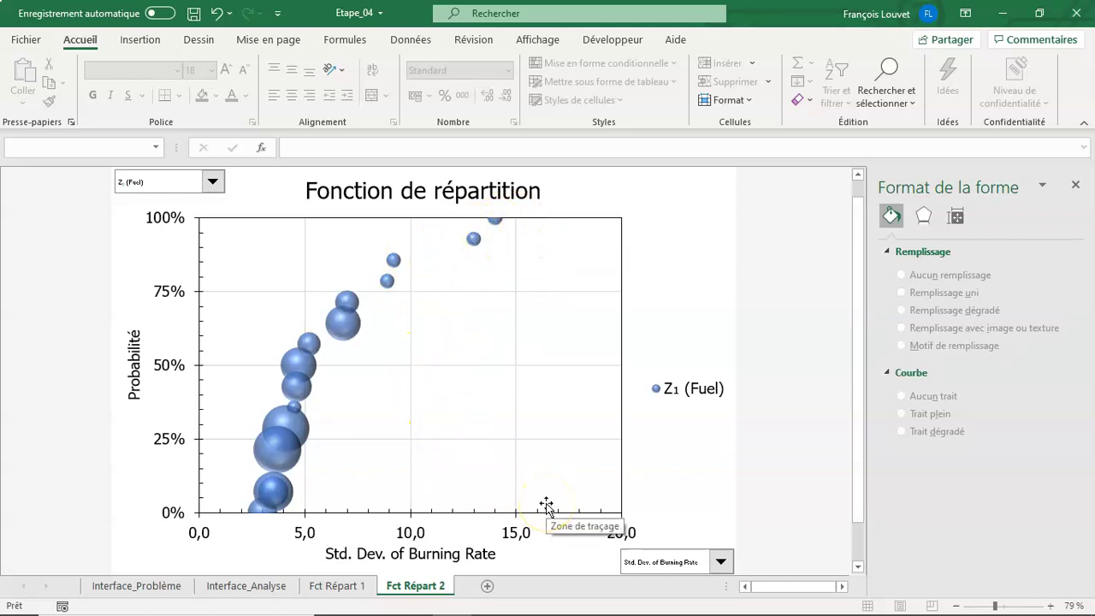
Step: Switch the response to Burning Rate, then Manufacturability Index, and check the top-right bubble's values
click(721, 561)
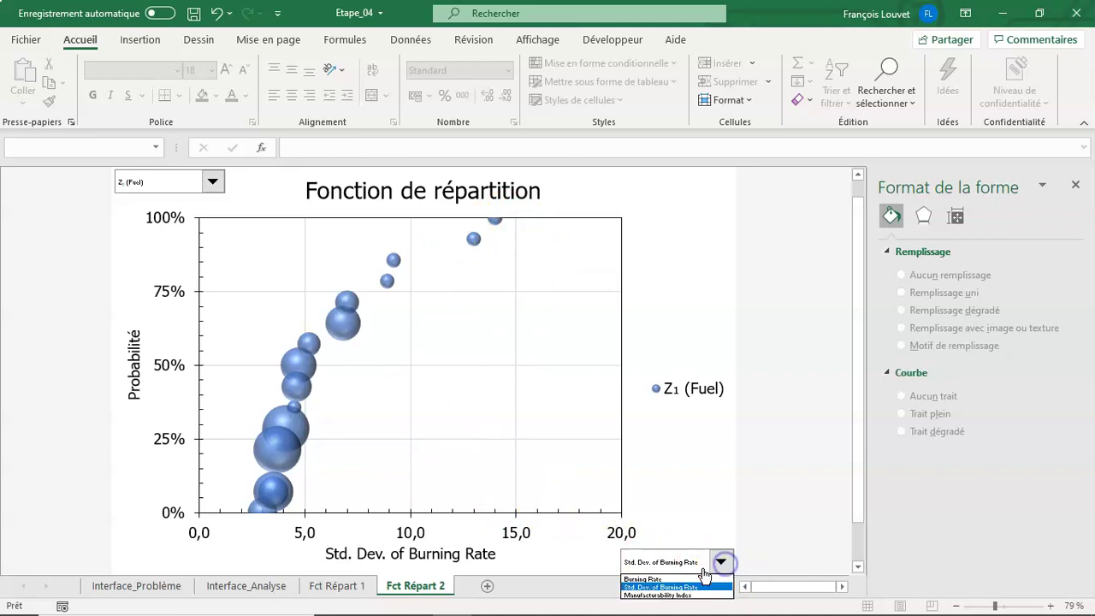
click(684, 579)
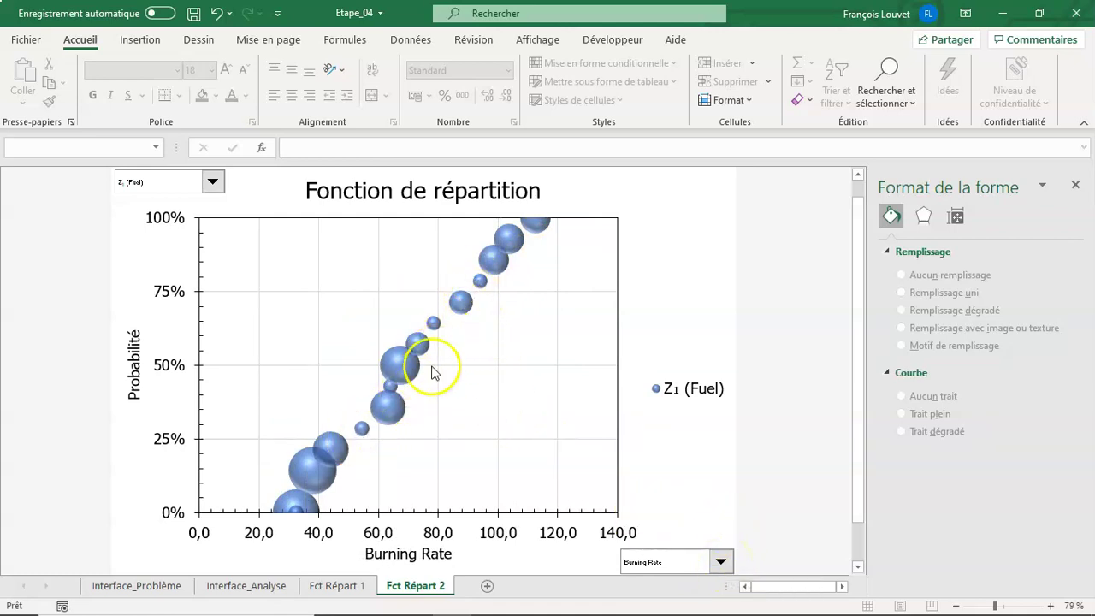
mouse_move(389, 407)
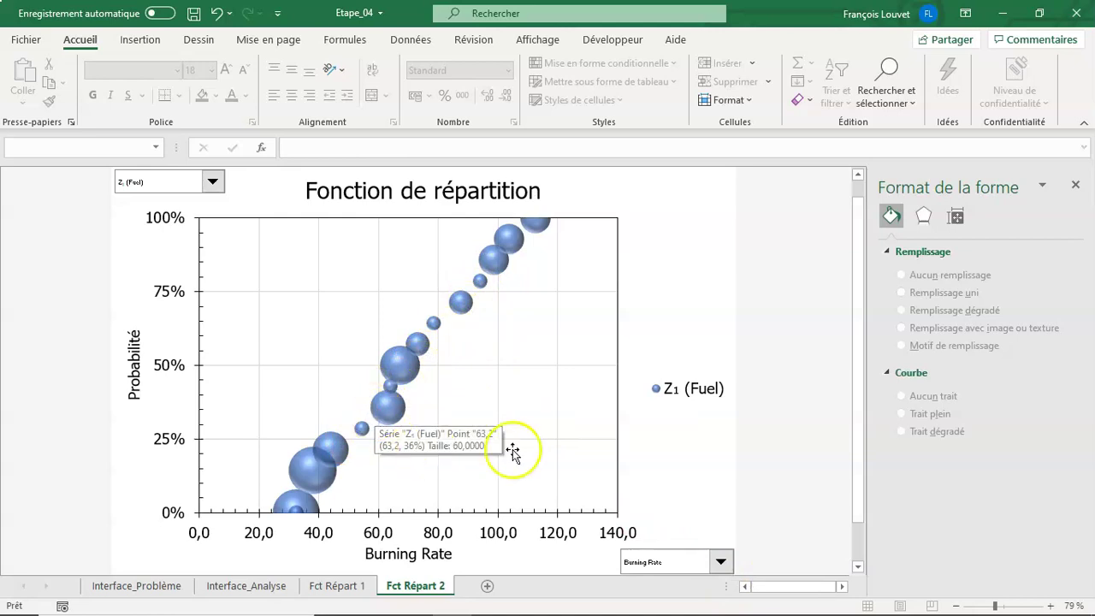
click(721, 561)
click(700, 596)
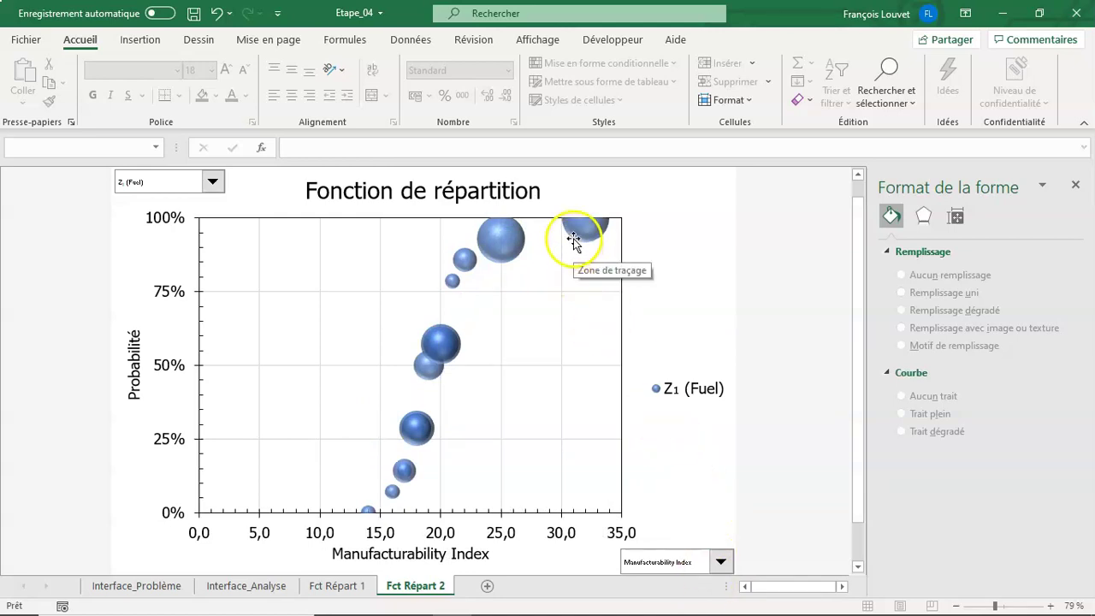
mouse_move(586, 225)
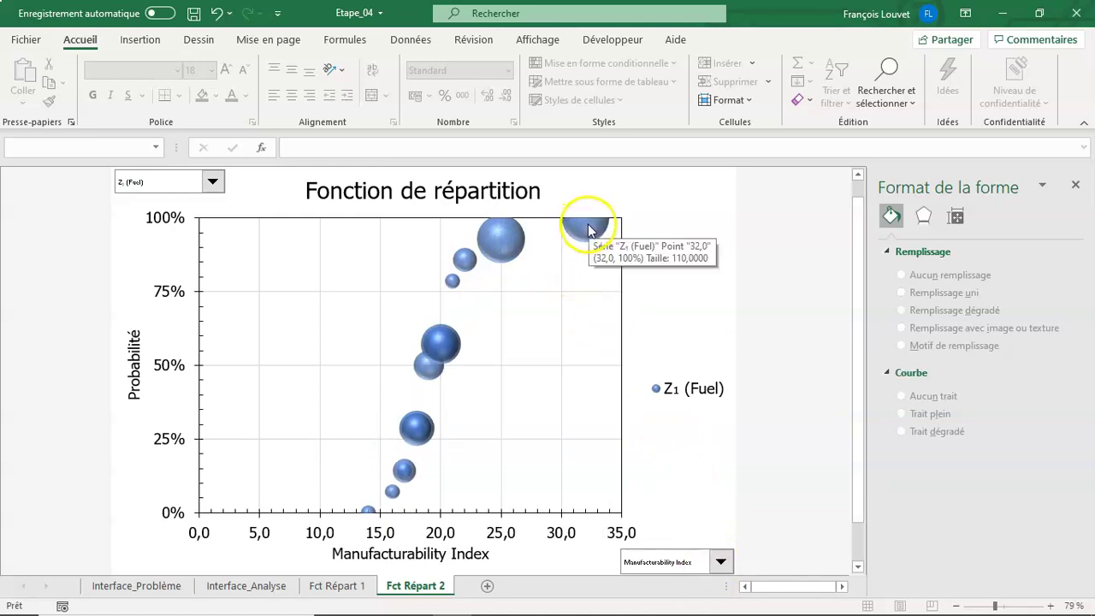
click(589, 230)
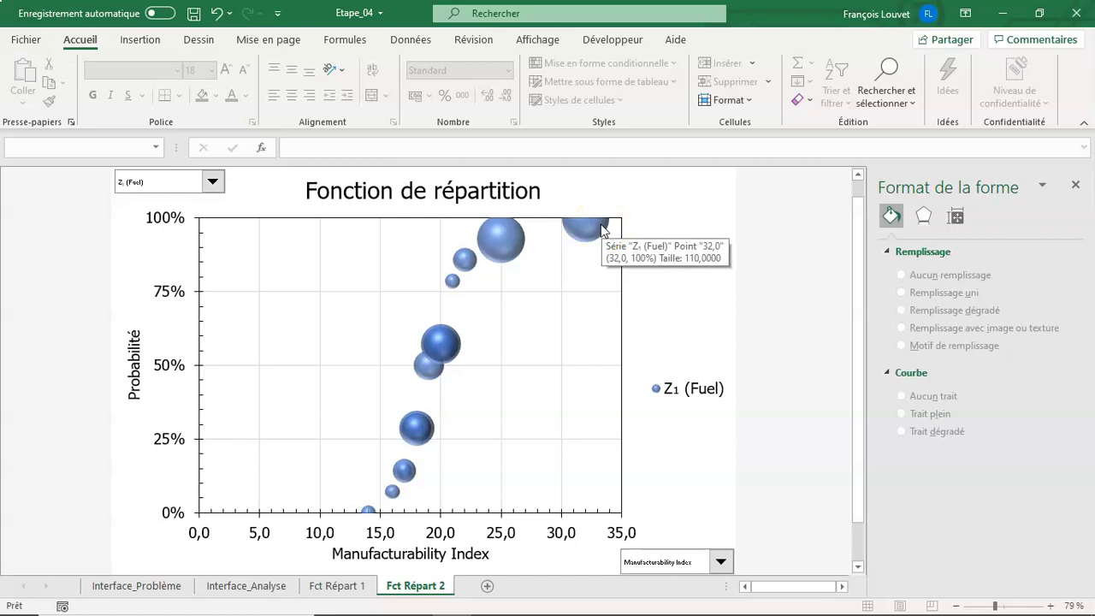
Step: Change the chart's factor to Z₂ (Oxidizer), then to Z₃ (Binder)
click(212, 181)
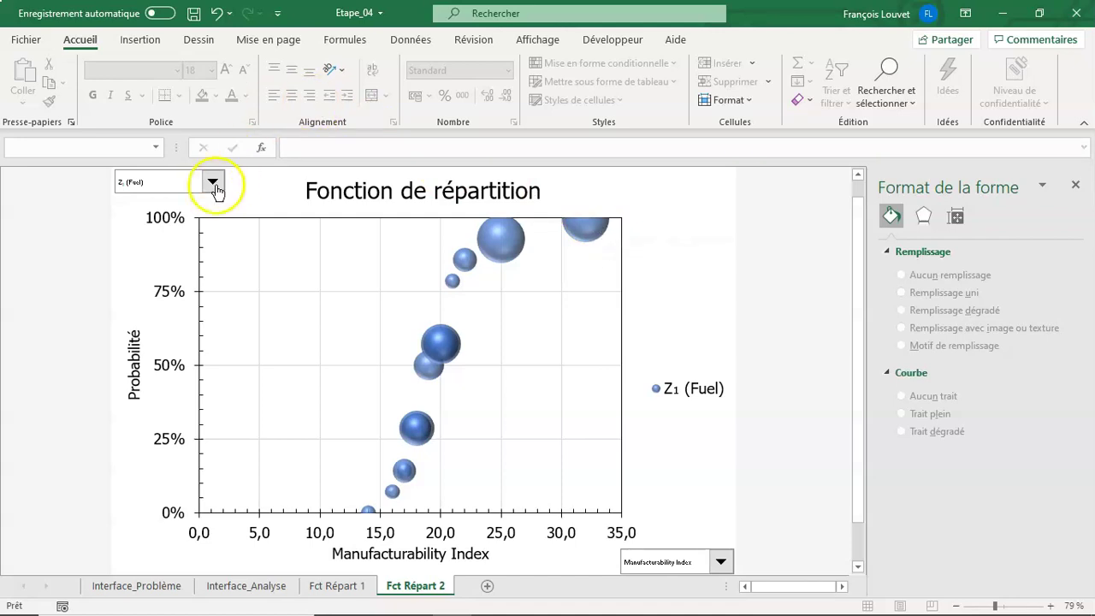
click(200, 206)
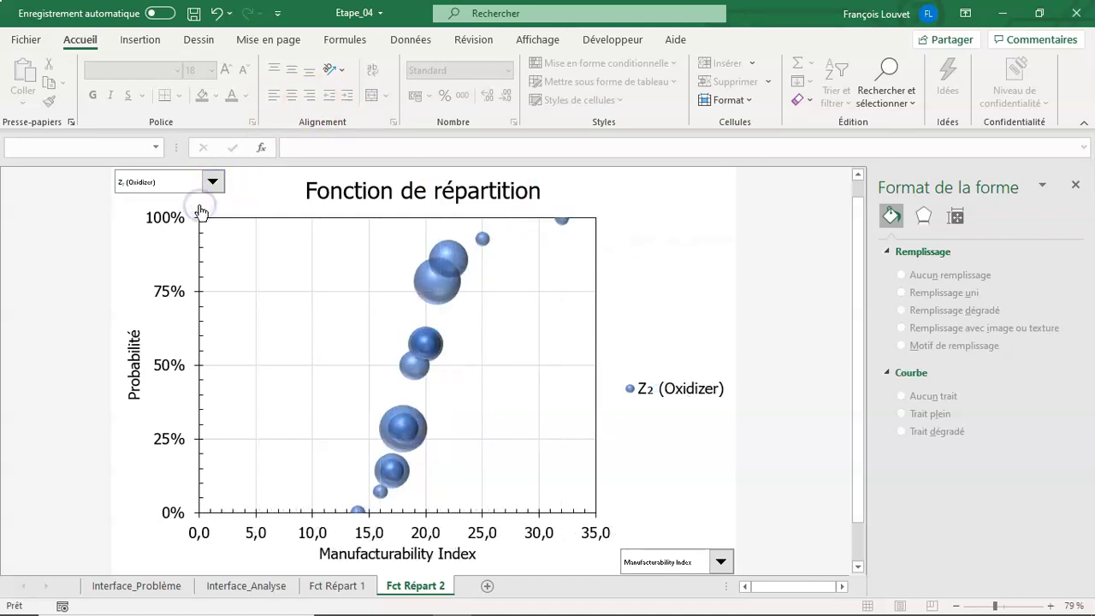
click(211, 182)
click(202, 214)
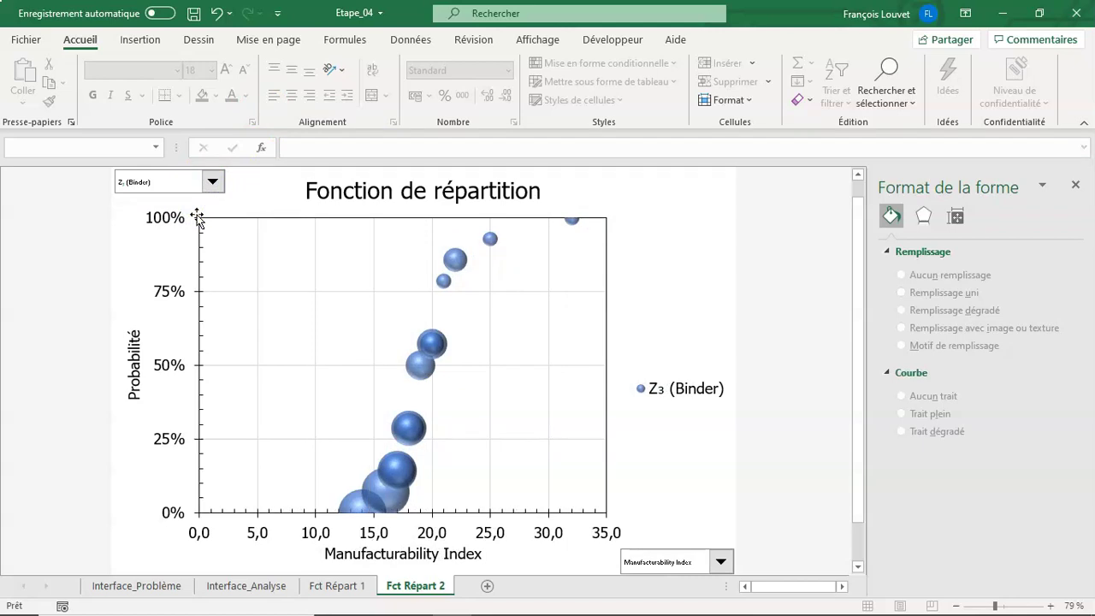
click(192, 200)
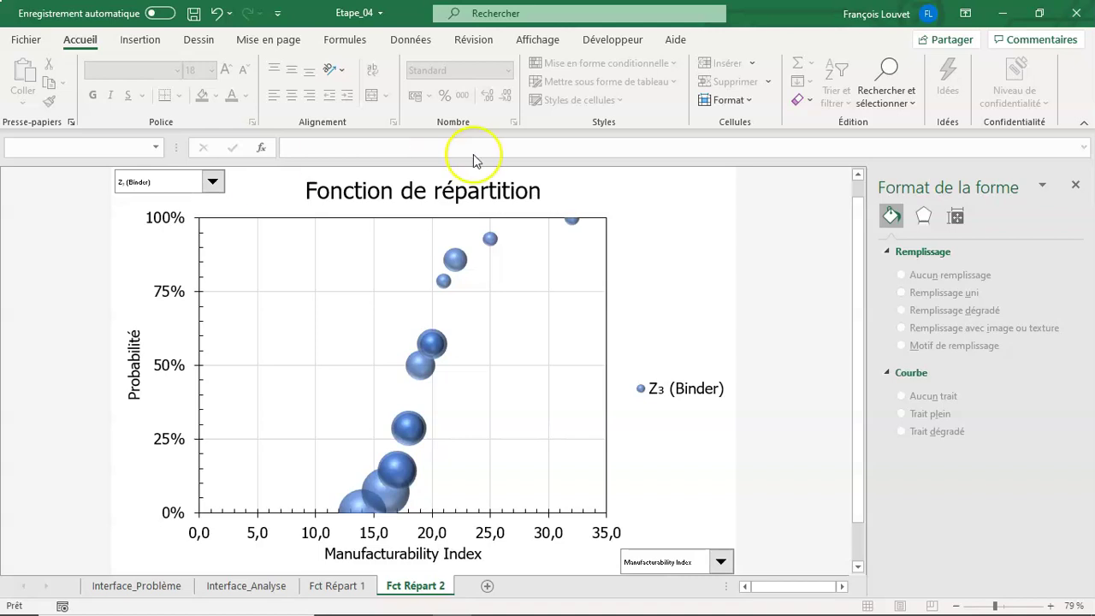
Step: Close the Format de la forme pane to show the full Z₃ (Binder) chart
click(1075, 186)
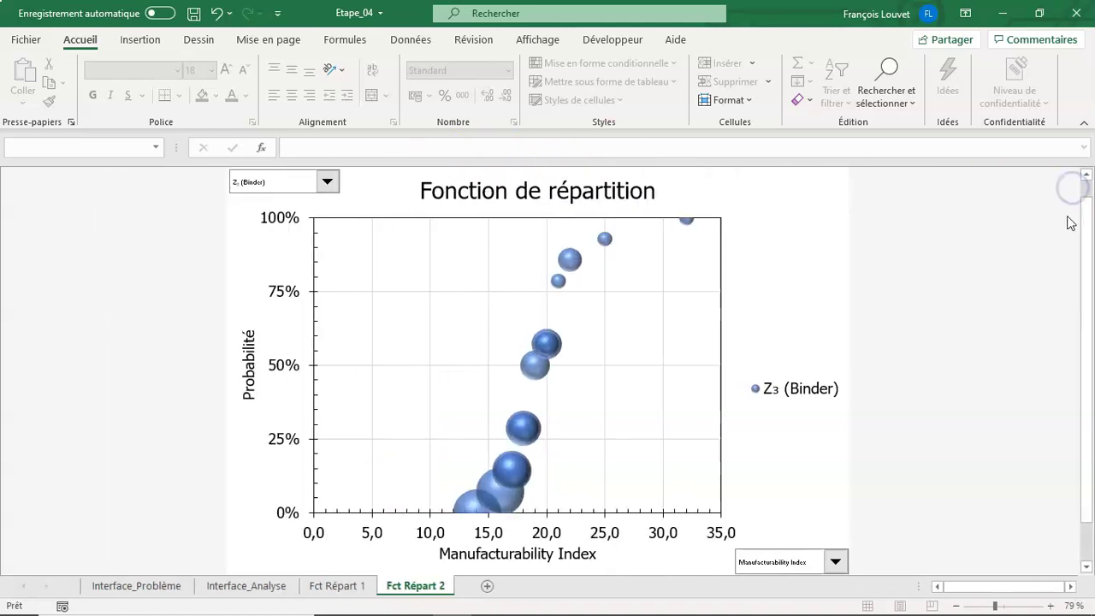